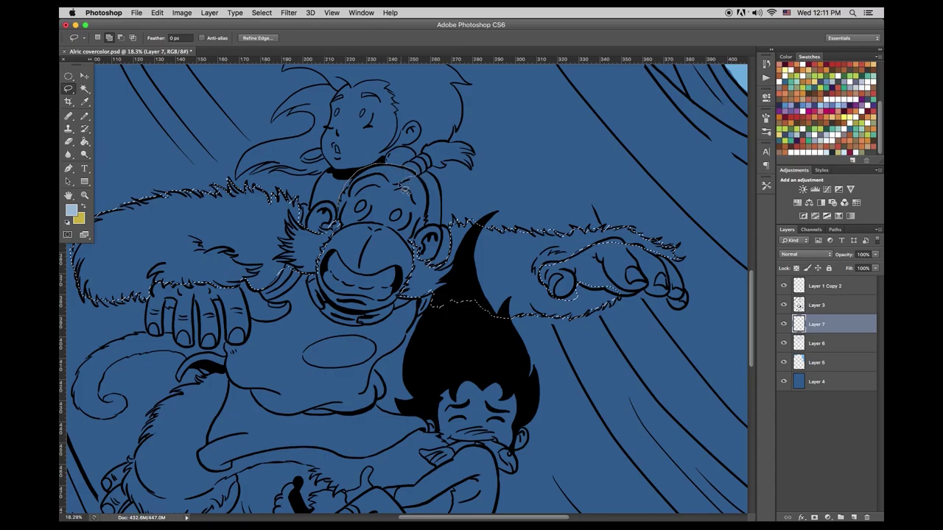
Add the remaining fur around the monkey's head and its curled tail to the lasso selection
left_click_drag(345, 222, 344, 222)
mouse_move(418, 180)
left_mouse_down()
mouse_move(423, 233)
mouse_move(426, 186)
left_mouse_up()
left_click_drag(425, 155, 466, 170)
scroll(221, 210, "down", 5)
scroll(221, 210, "left", 5)
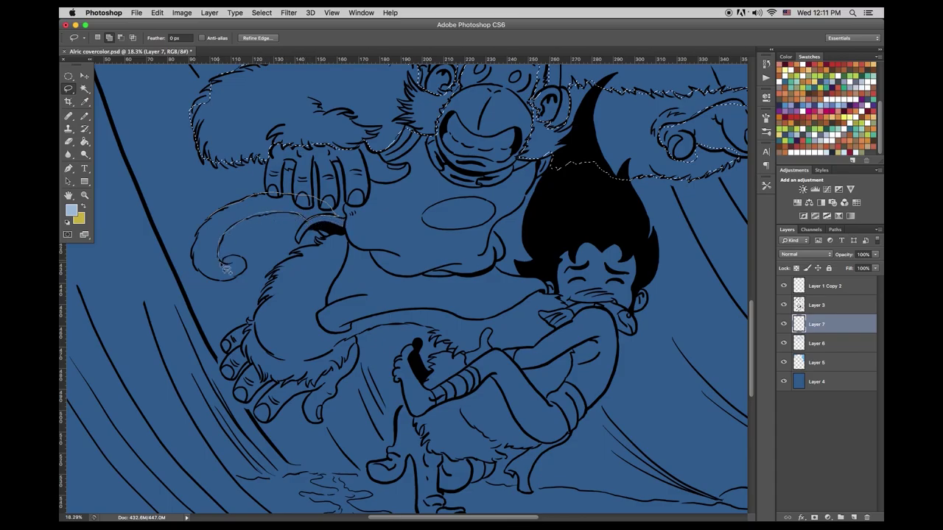
left_click_drag(205, 234, 324, 235)
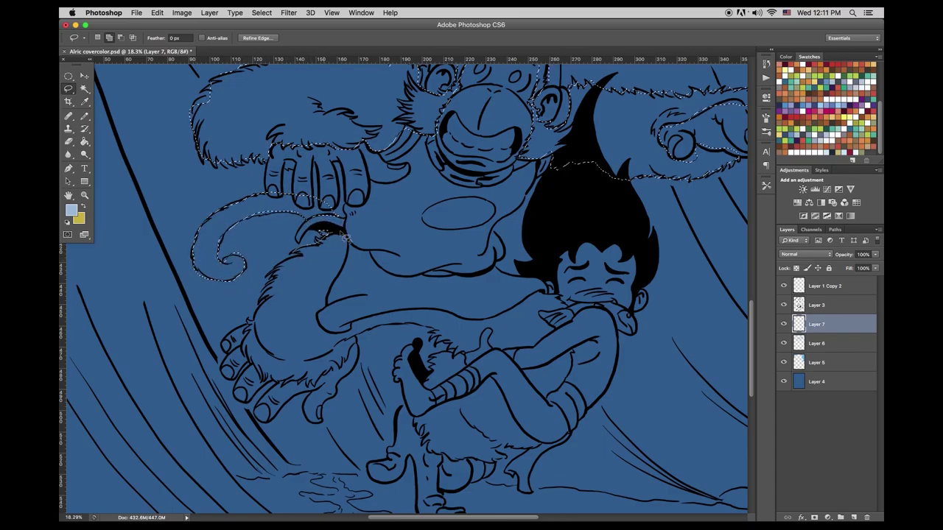
Add the fur of both monkey legs, including the gaps around the clinging child's limbs, to the lasso selection
mouse_move(418, 309)
left_mouse_down()
mouse_move(492, 302)
mouse_move(563, 323)
mouse_move(460, 359)
left_mouse_up()
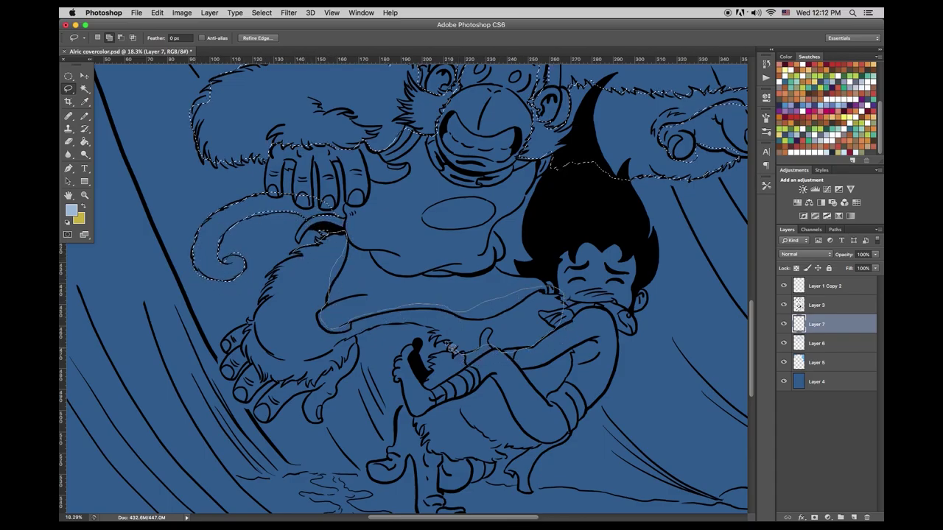
mouse_move(276, 394)
left_mouse_down()
mouse_move(271, 295)
mouse_move(324, 236)
left_mouse_up()
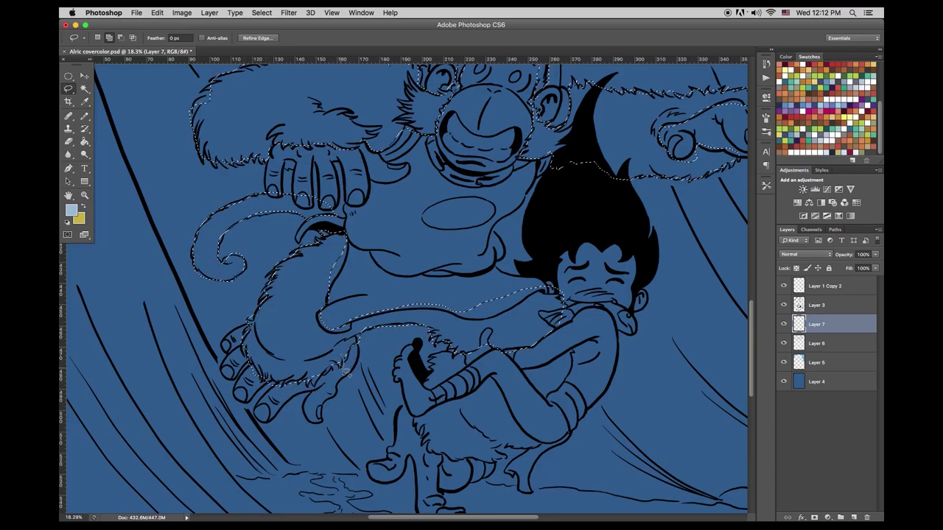
left_click_drag(475, 356, 473, 353)
mouse_move(521, 370)
left_mouse_down()
mouse_move(569, 368)
mouse_move(523, 370)
left_mouse_up()
mouse_move(441, 406)
left_mouse_down()
mouse_move(492, 384)
mouse_move(536, 434)
mouse_move(497, 469)
mouse_move(422, 443)
left_mouse_up()
left_click_drag(508, 443, 526, 448)
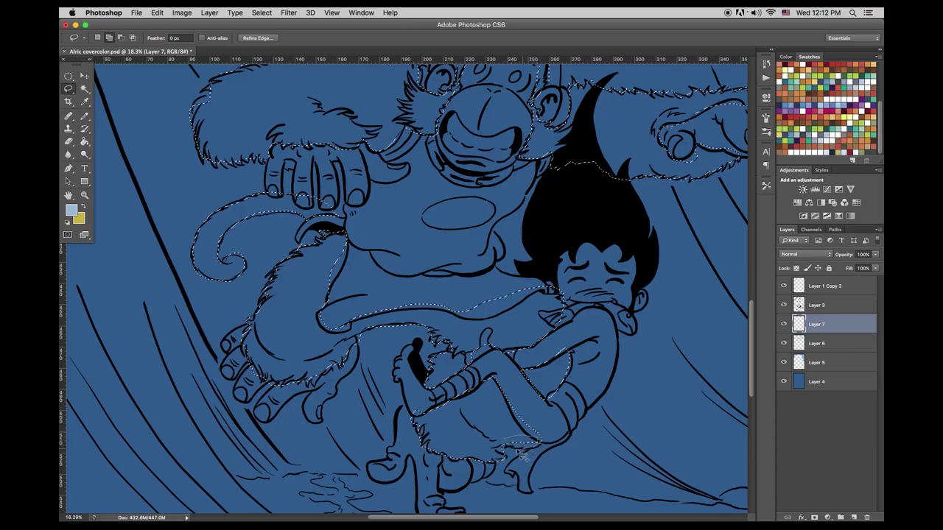
Fill the selected monkey fur with brown #765038 on Layer 7
key("g")
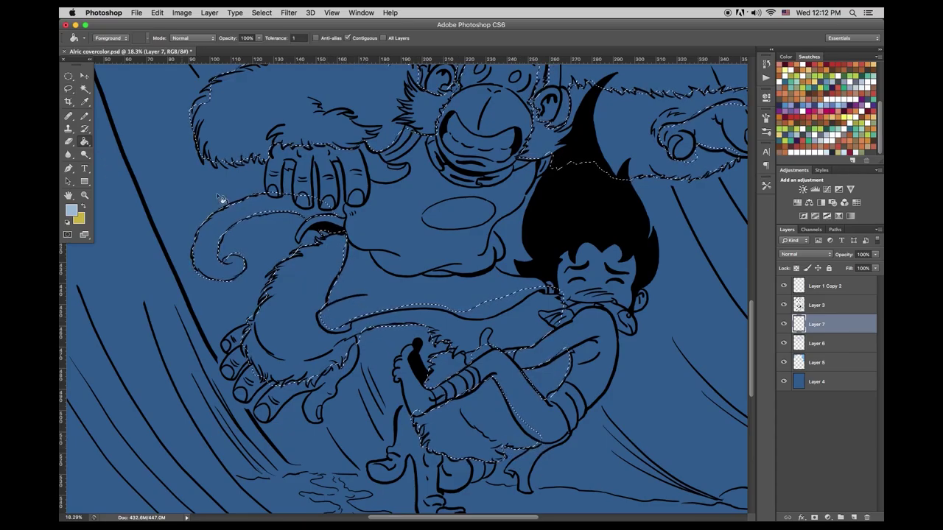
scroll(876, 103, "up", 3)
left_click_drag(877, 102, 878, 82)
left_click(787, 107)
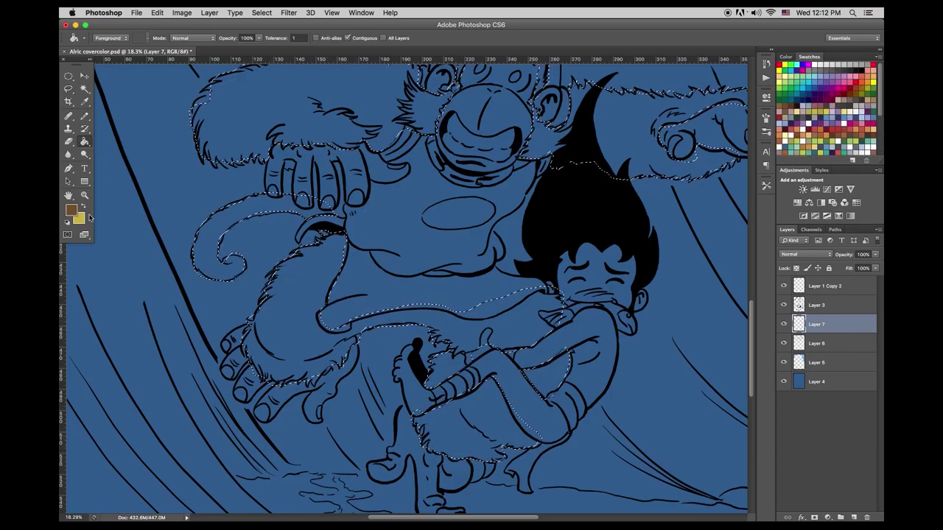
left_click(71, 210)
left_click_drag(430, 412, 431, 410)
left_click_drag(381, 377, 361, 363)
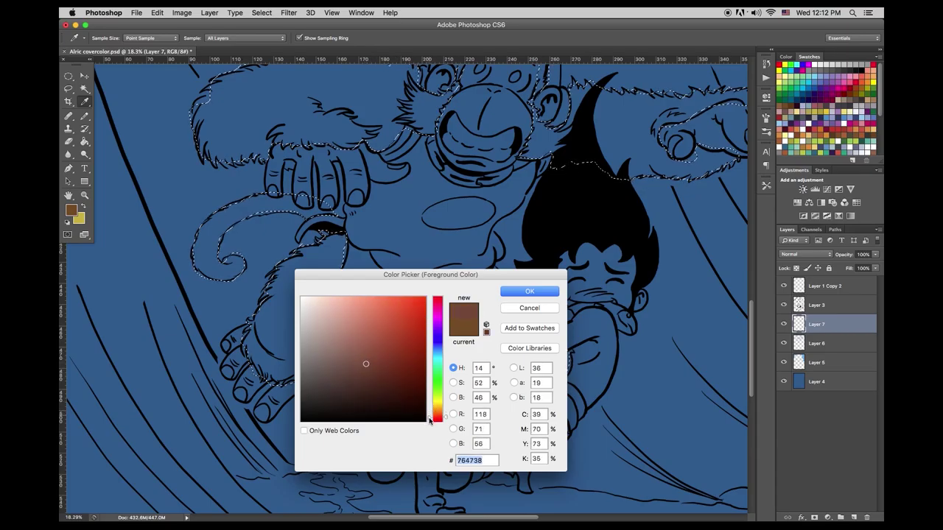
key("Return")
left_click(388, 124)
Lighten the fur brown to #7e543b and deselect the fur
left_click(71, 211)
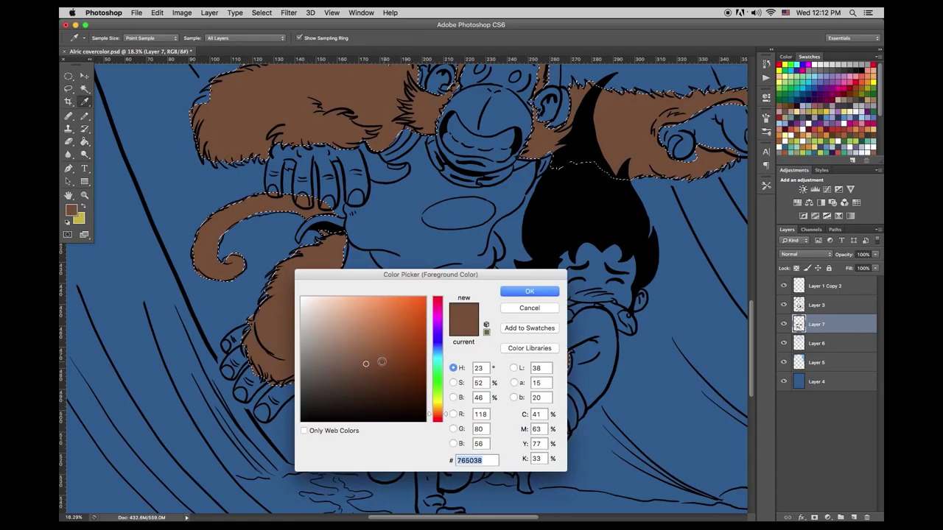
left_click(367, 360)
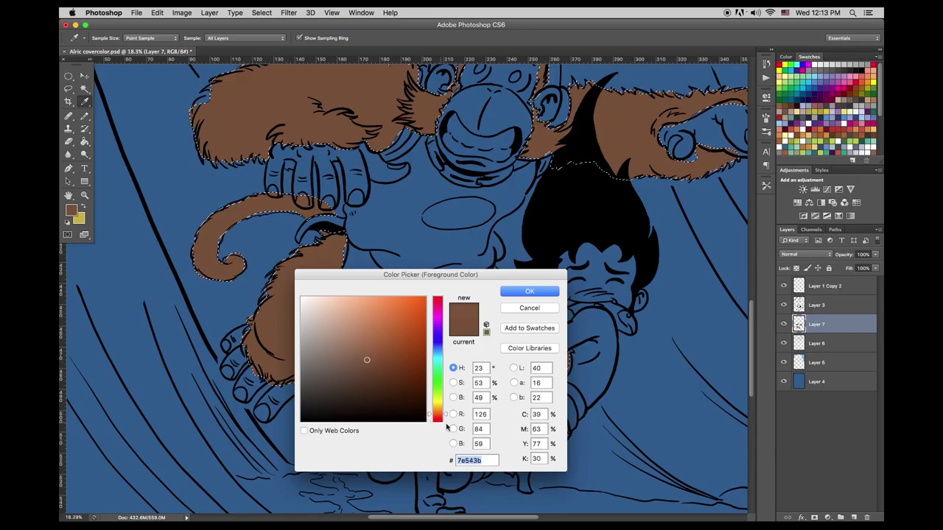
left_click(530, 291)
left_click(262, 13)
left_click(274, 32)
Lasso-select the monkey's face, both hands and both feet as one combined selection
left_click(85, 195)
mouse_move(417, 223)
left_mouse_down()
mouse_move(379, 234)
mouse_move(395, 245)
mouse_move(347, 247)
left_mouse_up()
left_click(69, 89)
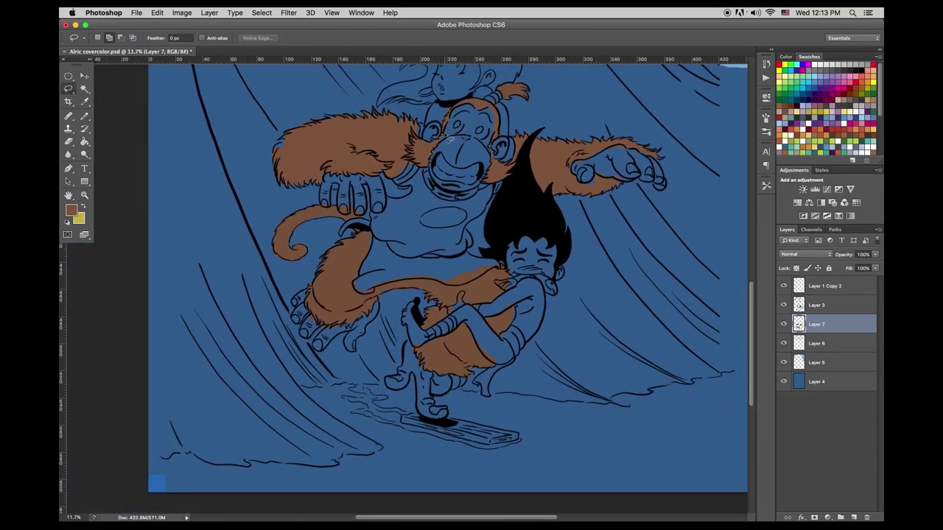
left_click_drag(433, 180, 429, 145)
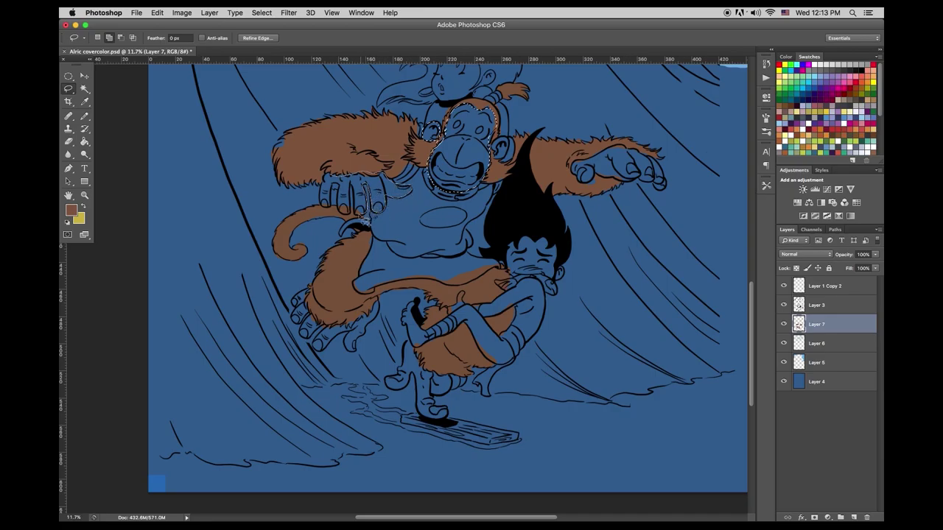
left_click_drag(328, 181, 324, 178)
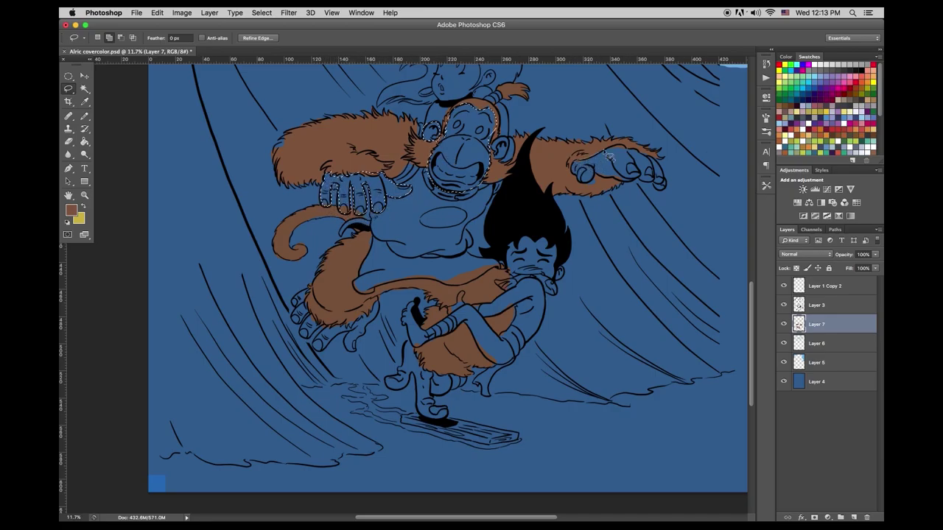
left_click_drag(598, 180, 581, 177)
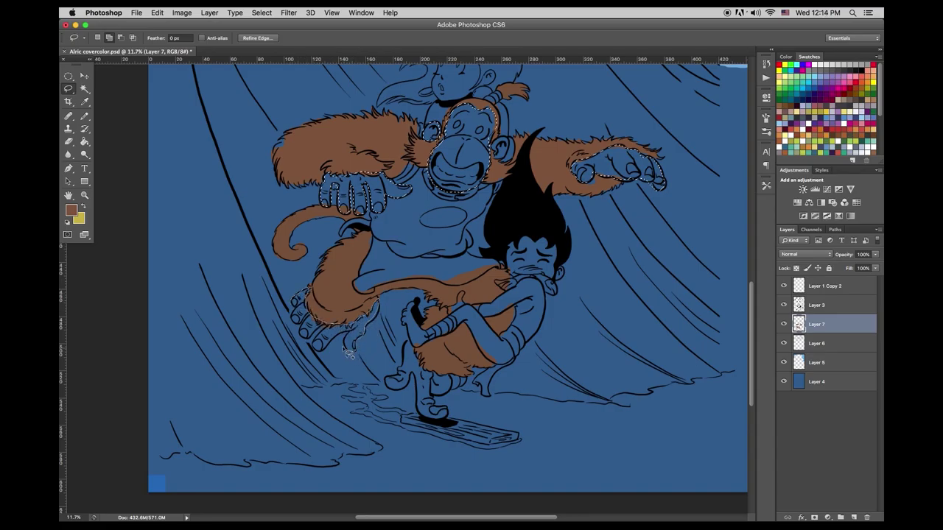
mouse_move(301, 328)
left_mouse_down()
mouse_move(353, 346)
mouse_move(299, 293)
left_mouse_up()
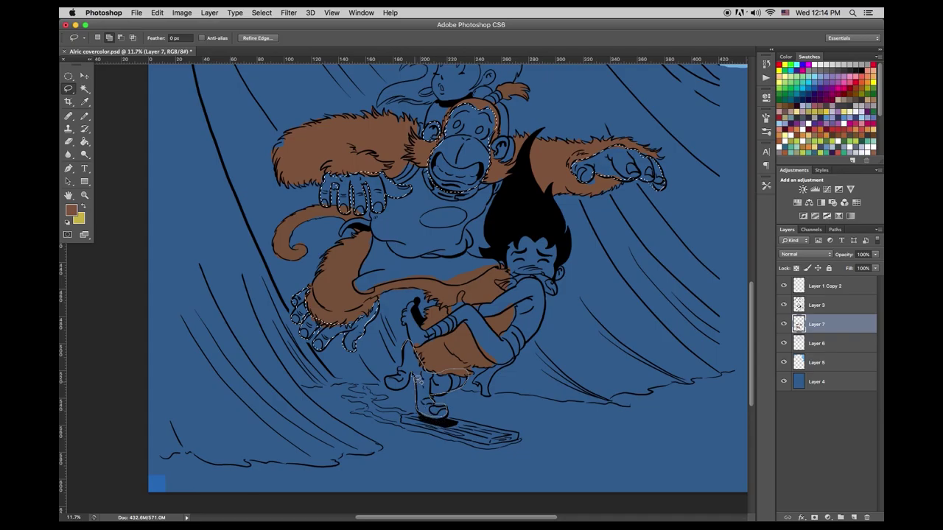
left_click_drag(390, 382, 403, 348)
Fill the monkey's selected face, hands and feet with a pale pinkish-beige skin swatch
left_click(792, 112)
left_click(85, 142)
left_click(355, 187)
left_click(324, 333)
left_click(423, 390)
left_click(464, 151)
left_click(617, 164)
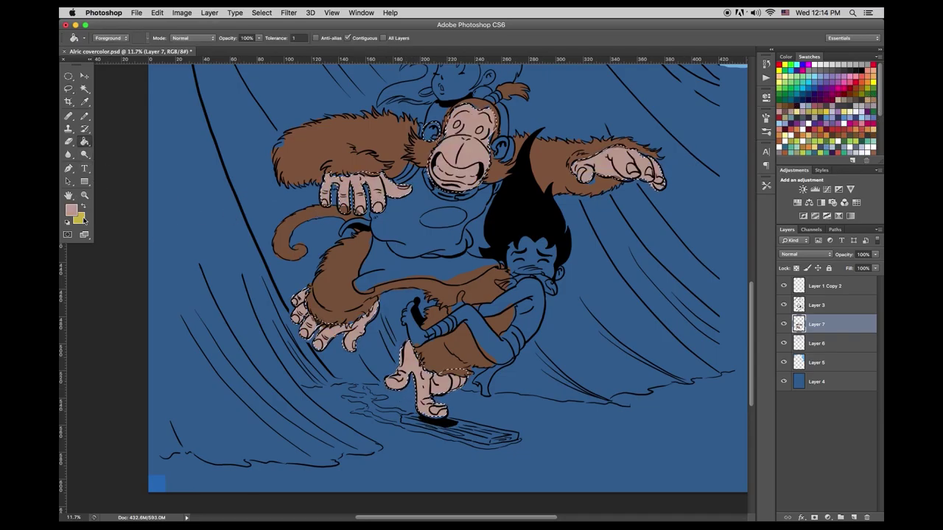
Darken the monkey's pinkish skin colour slightly and deselect the skin areas
left_click(72, 211)
key("Return")
key("g")
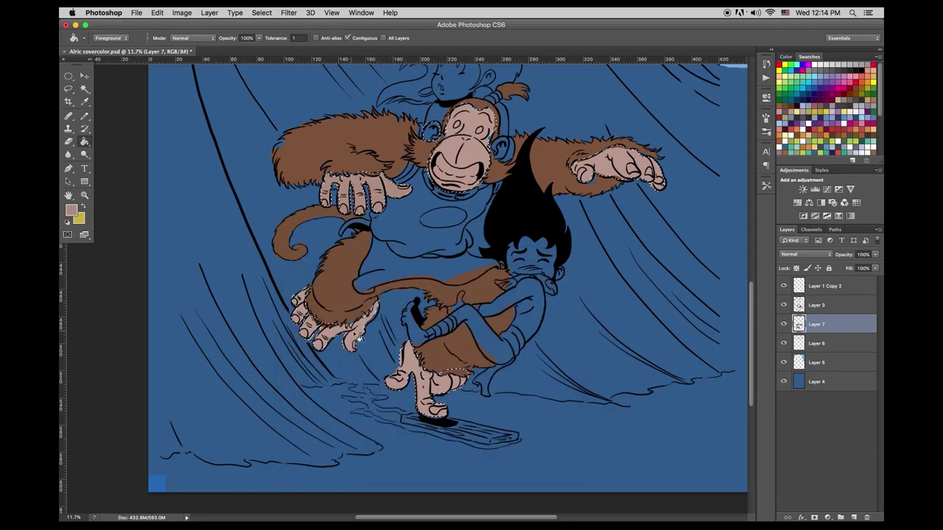
left_click(262, 12)
left_click(267, 34)
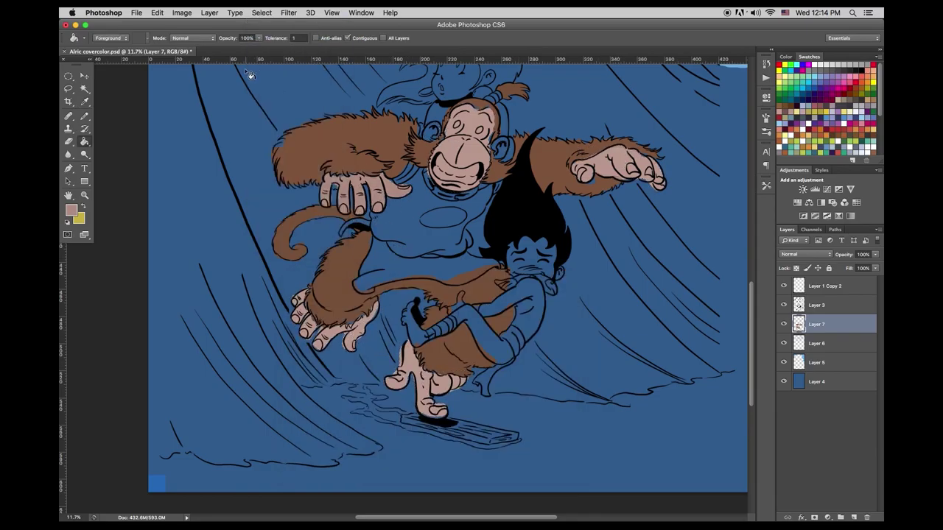
Reselect the skin areas, colour the monkey's ears in the same pinkish skin tone and deselect
key("l")
left_click(261, 13)
left_click(269, 42)
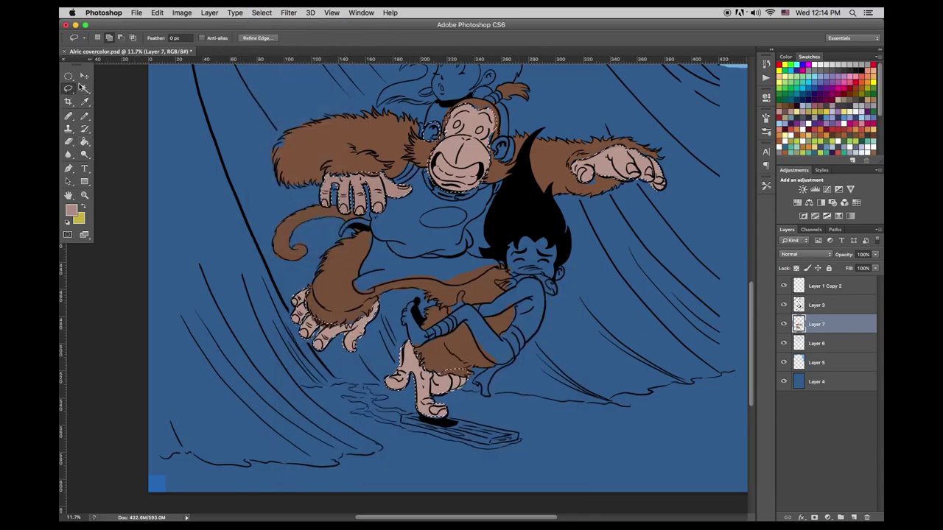
key("g")
left_click(262, 13)
left_click(267, 34)
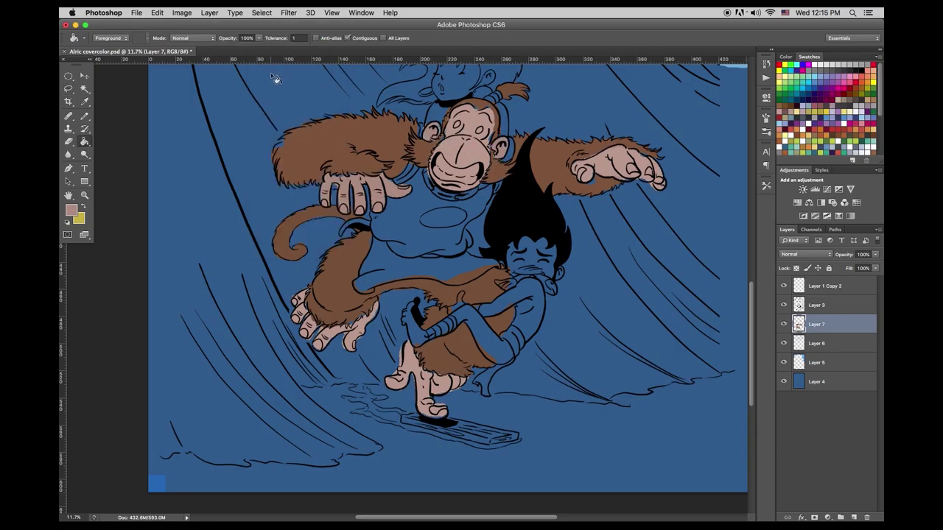
Lasso-select the monkey's whole shirt and fill it with a crimson red
left_click(68, 87)
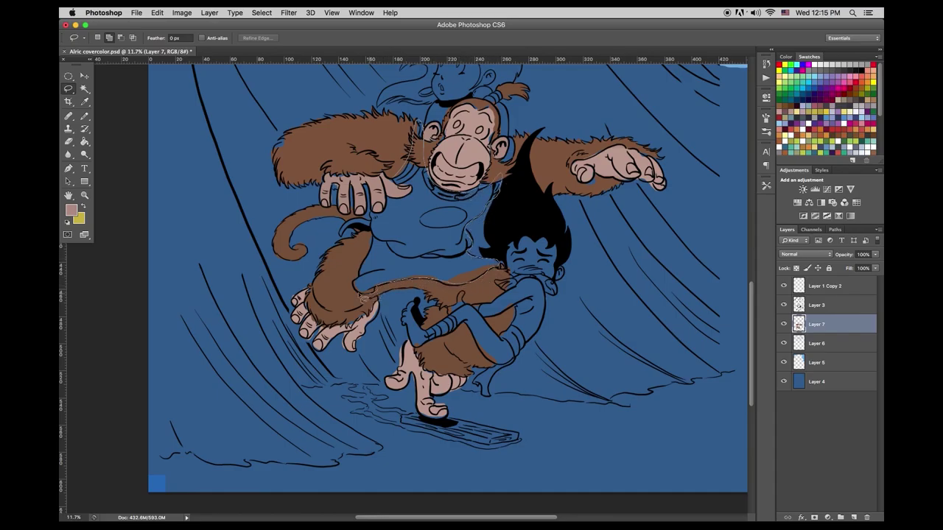
left_click_drag(377, 190, 374, 193)
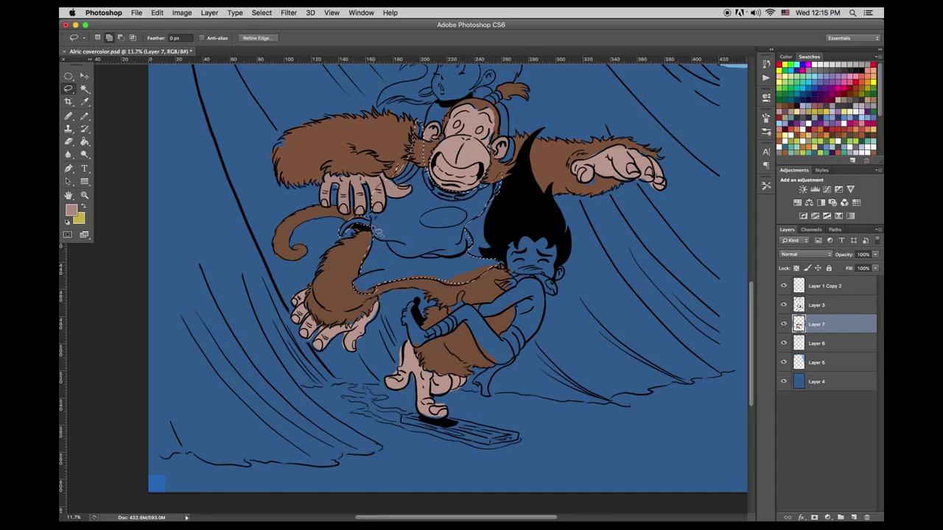
key("g")
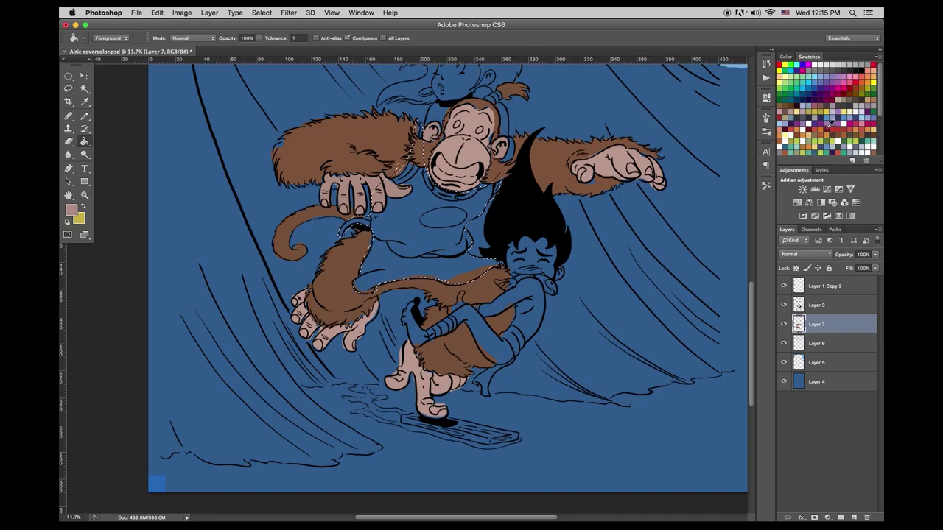
left_click(829, 128)
left_click(71, 211)
left_click_drag(429, 303, 429, 425)
left_click_drag(388, 350, 394, 345)
key("Return")
left_click(459, 251)
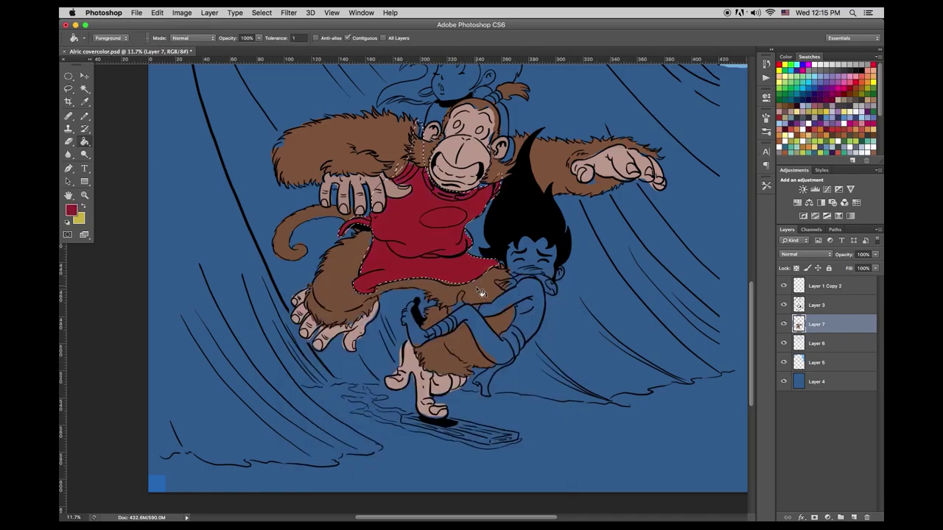
Darken the shirt's red to a deeper crimson and deselect the shirt
left_click(71, 210)
key("Return")
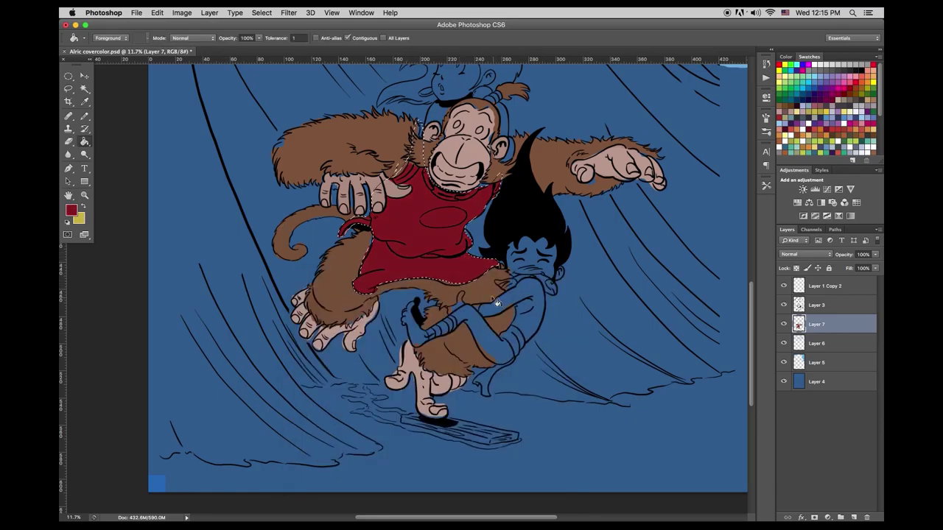
left_click(261, 13)
left_click(274, 34)
key("z")
left_click_drag(479, 130, 524, 130)
left_click(87, 119)
left_click(818, 305)
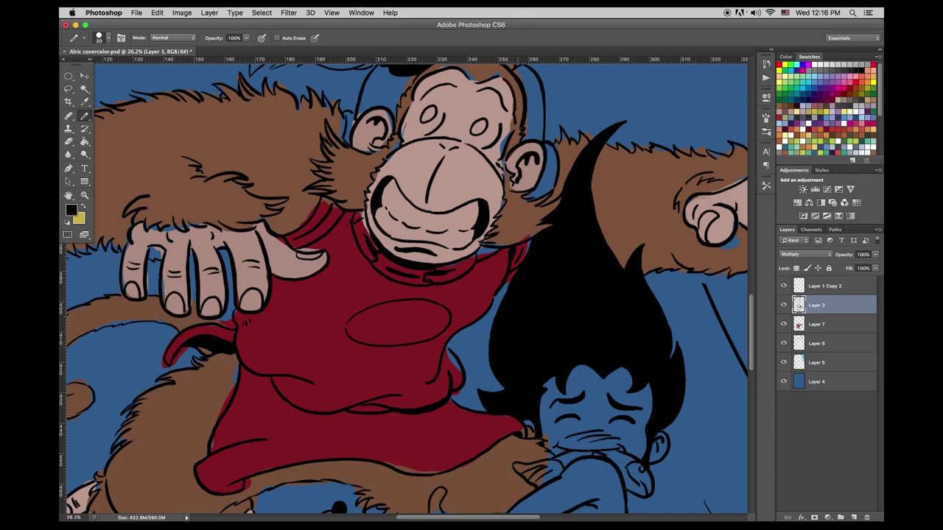
left_click(157, 13)
left_click(177, 42)
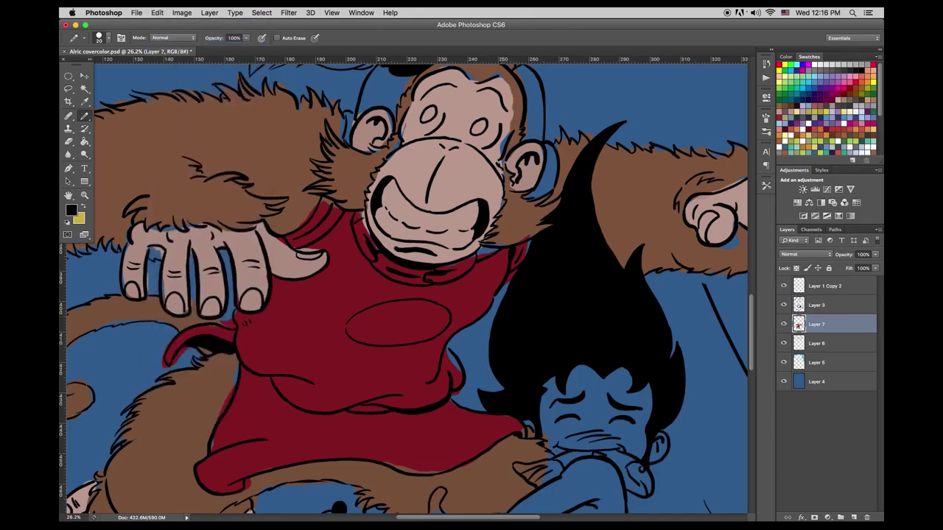
left_click(820, 329)
Lasso-select the teeth inside the monkey's grin, fill them with light grey and deselect
left_click(69, 88)
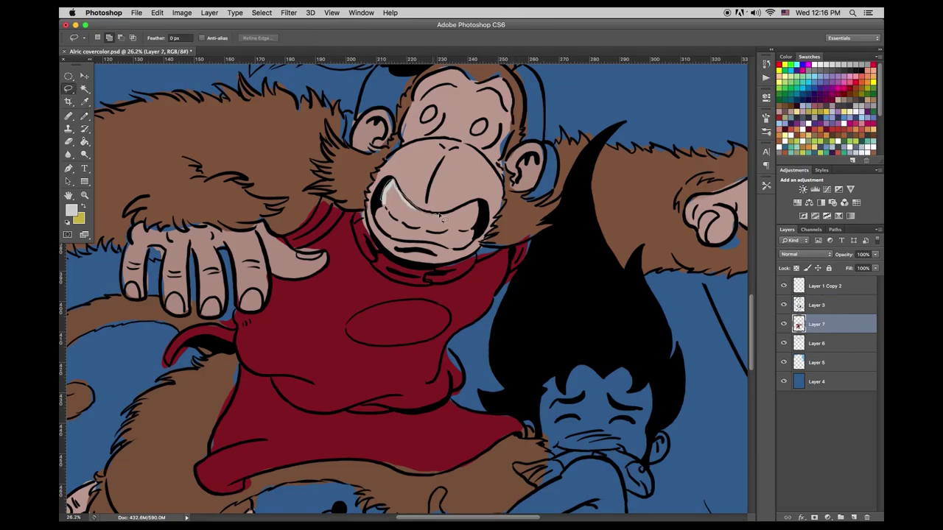
left_click_drag(383, 210, 388, 188)
left_click(85, 142)
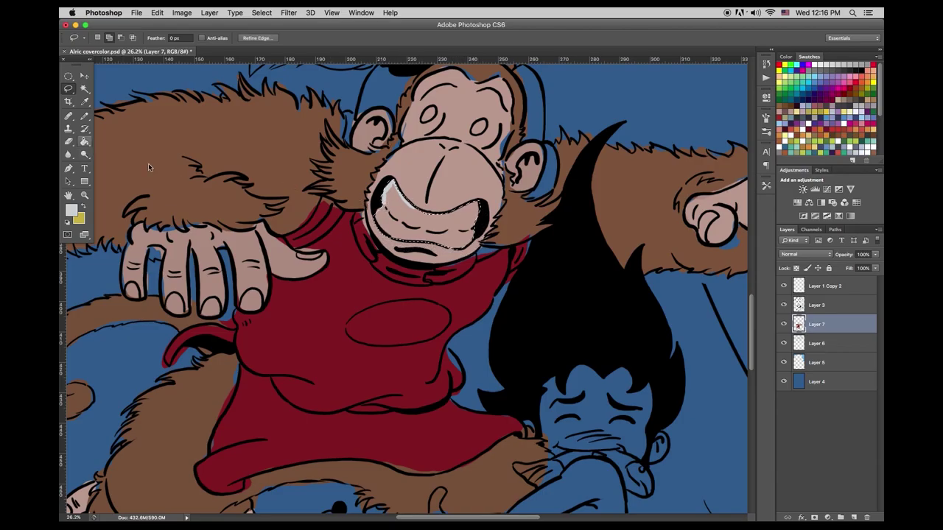
left_click(400, 210)
left_click(261, 12)
left_click(268, 37)
Shift the monkey's light grey teeth colour to a slightly bluer, brighter off-white
left_click(85, 115)
left_click(71, 211)
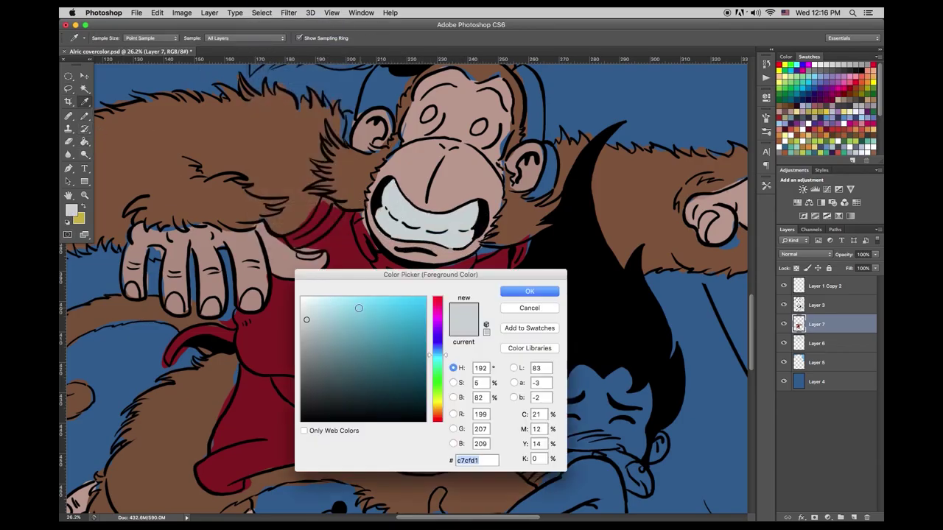
left_click_drag(441, 351, 440, 346)
left_click_drag(310, 317, 319, 314)
key("Return")
Lasso-select the dark-haired boy's face, torso, arms, legs and foot as one combined selection
key("z")
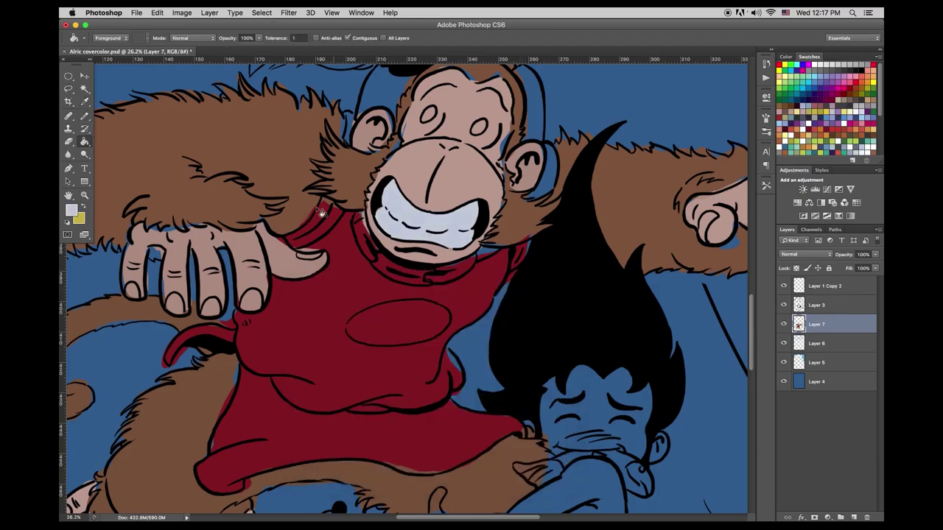
left_click_drag(436, 224, 377, 256)
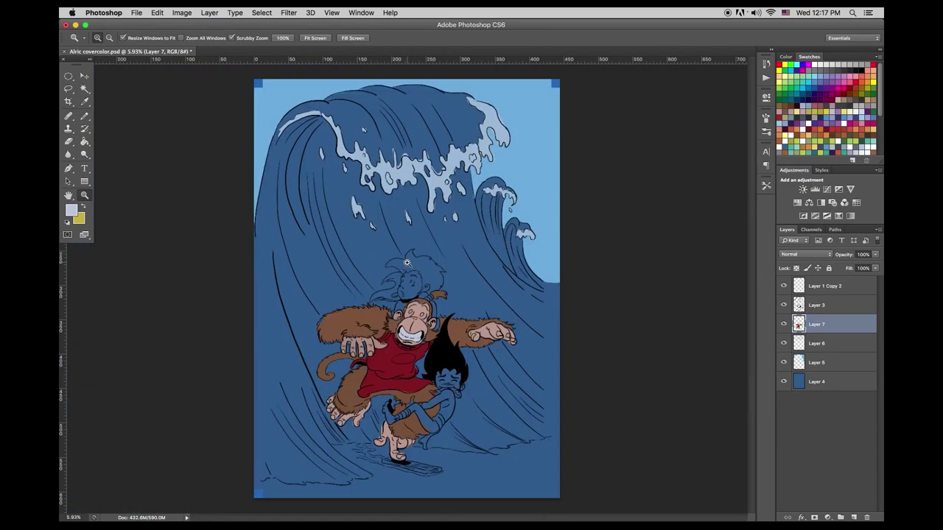
mouse_move(432, 388)
left_mouse_down()
mouse_move(458, 338)
mouse_move(517, 369)
mouse_move(528, 396)
mouse_move(452, 400)
mouse_move(432, 381)
left_mouse_up()
key("l")
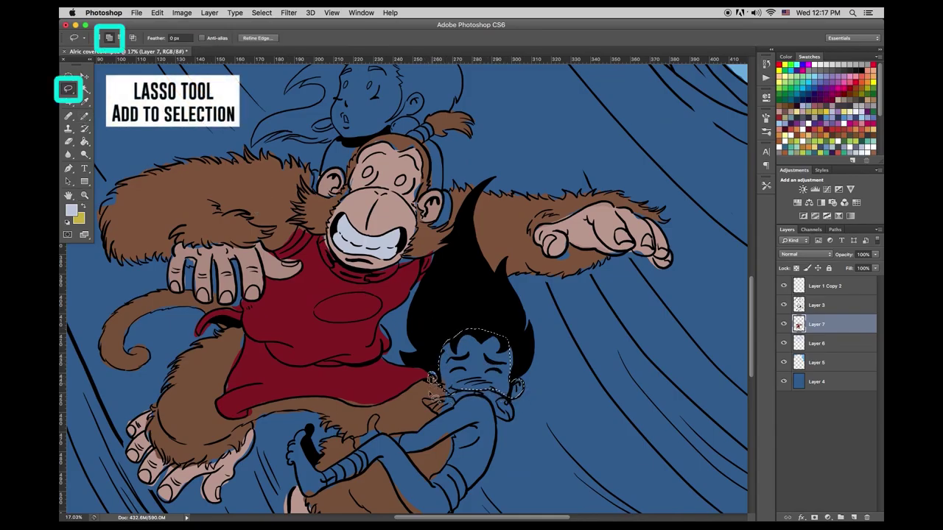
scroll(433, 383, "down", 5)
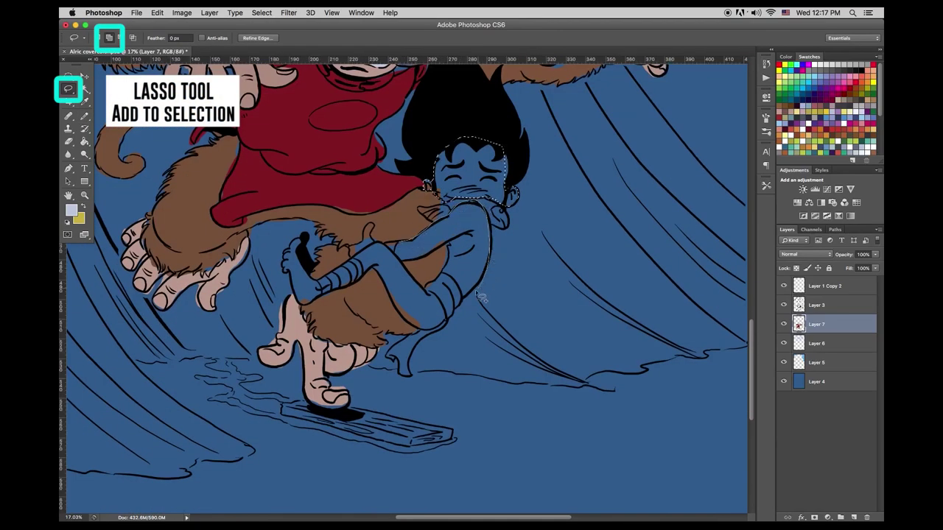
mouse_move(453, 266)
left_mouse_down()
mouse_move(408, 266)
mouse_move(419, 266)
mouse_move(375, 230)
left_mouse_up()
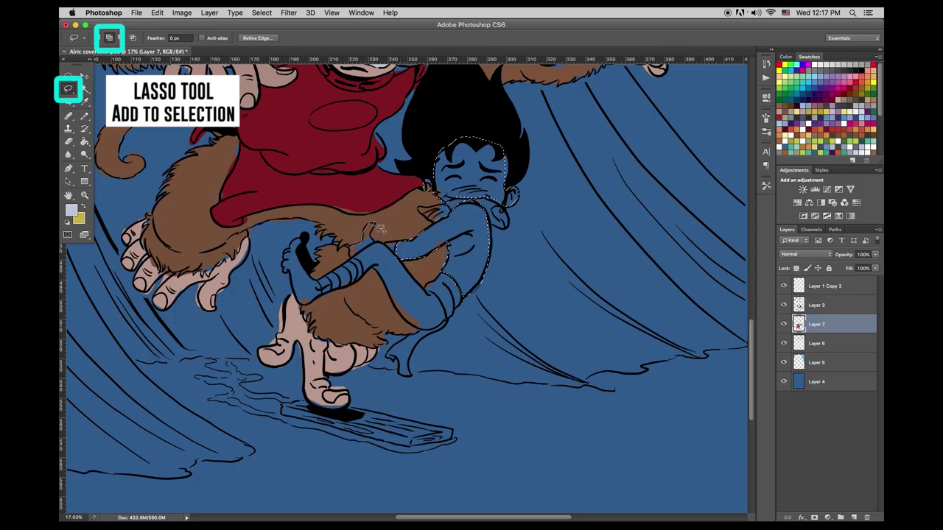
left_click_drag(437, 336, 352, 249)
mouse_move(295, 242)
left_mouse_down()
mouse_move(326, 299)
mouse_move(308, 312)
mouse_move(292, 255)
left_mouse_up()
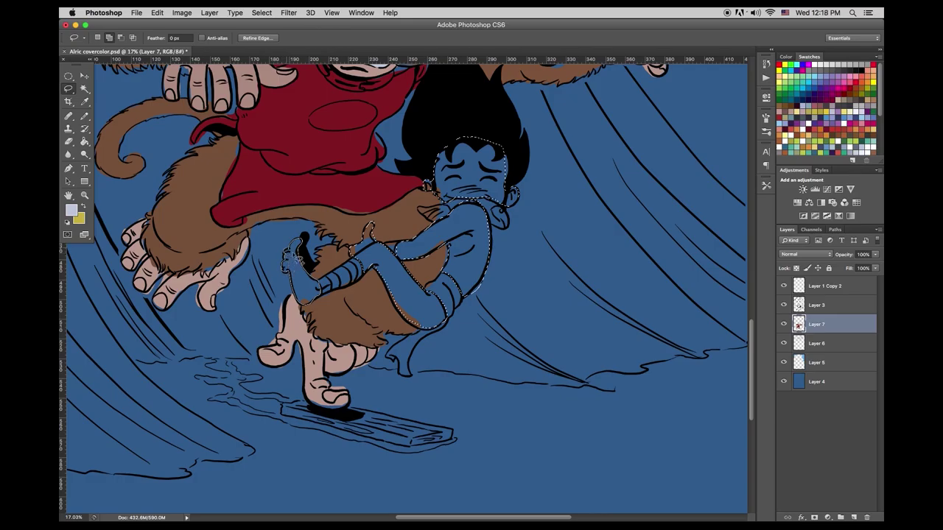
Fill the boy's selected skin with brown #a27565, deselect, and touch up the missed face edge with the Pencil
key("g")
scroll(825, 111, "down", 3)
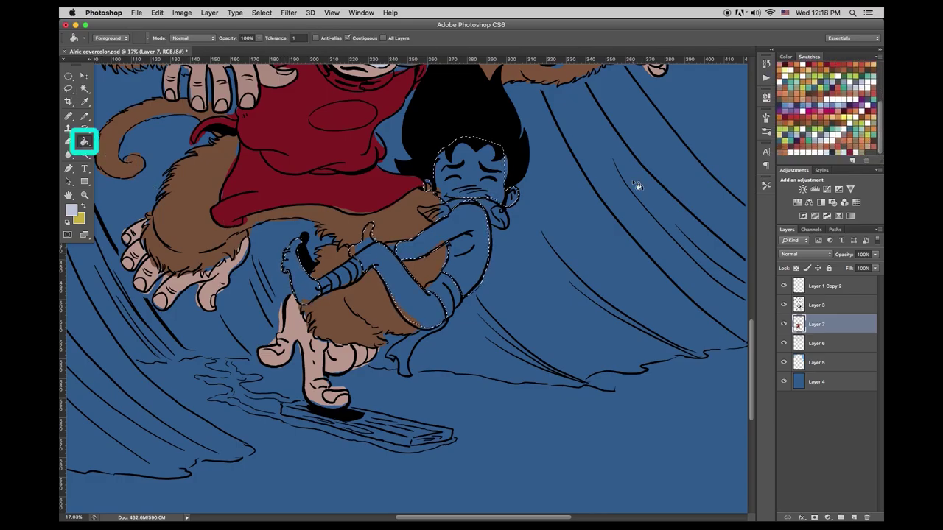
left_click(71, 210)
left_click(345, 340)
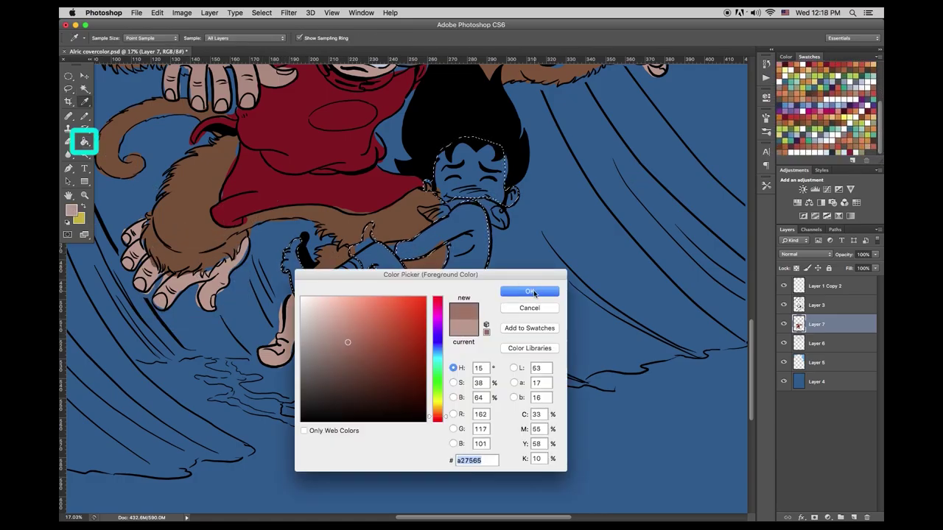
left_click(537, 291)
left_click(477, 247)
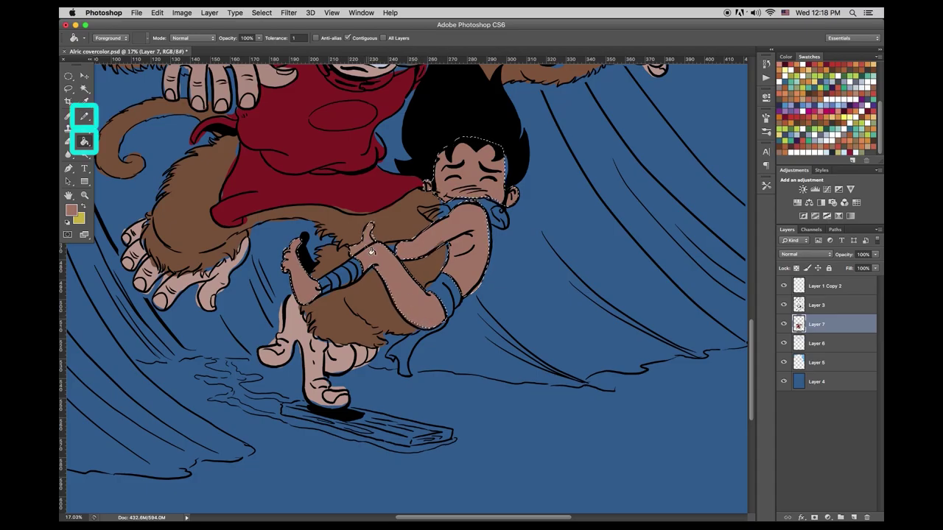
left_click(261, 13)
left_click(267, 33)
key("b")
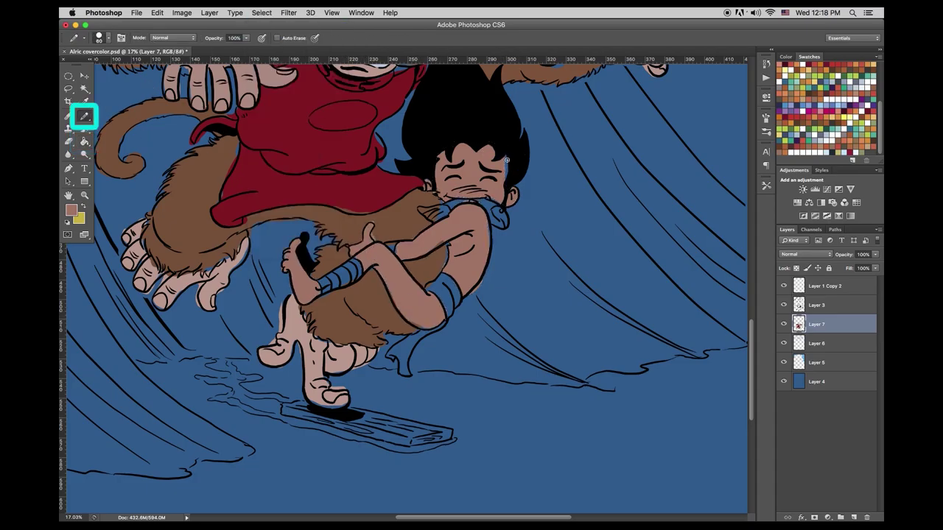
scroll(471, 174, "up", 3)
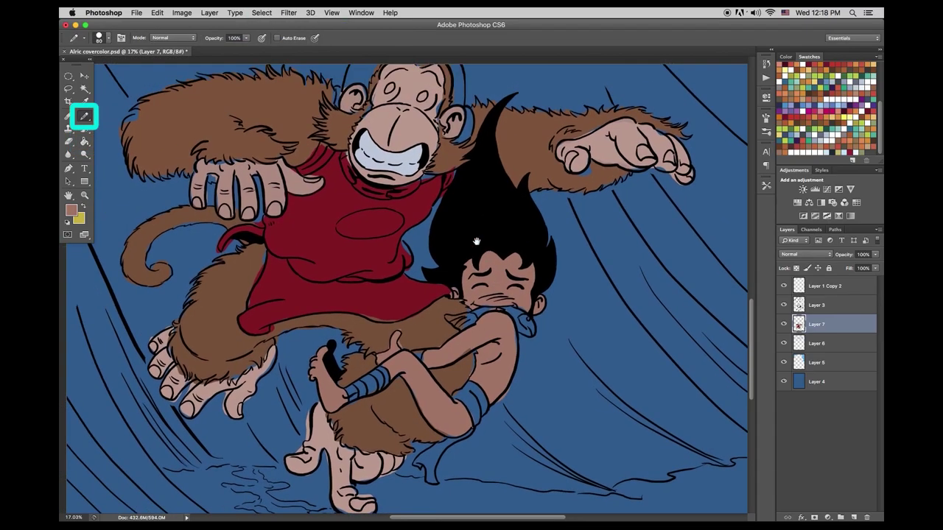
Lasso-select the boy's leg wrappings and his loincloth with its hanging end, and fill them with off-white
key("l")
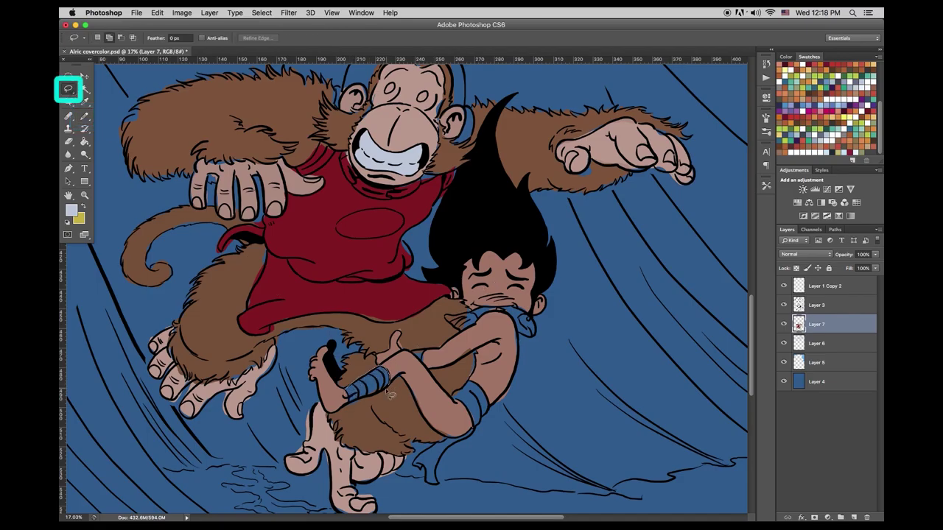
left_click_drag(352, 401, 348, 397)
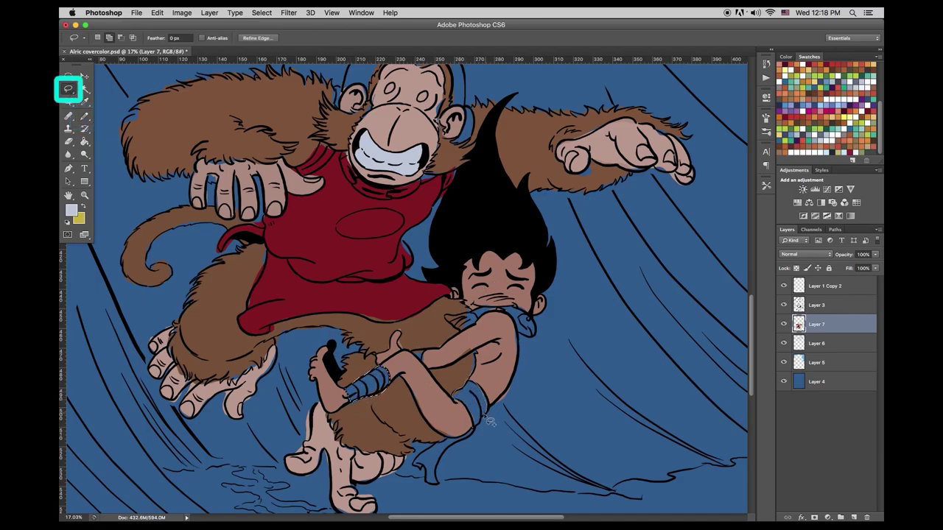
key("g")
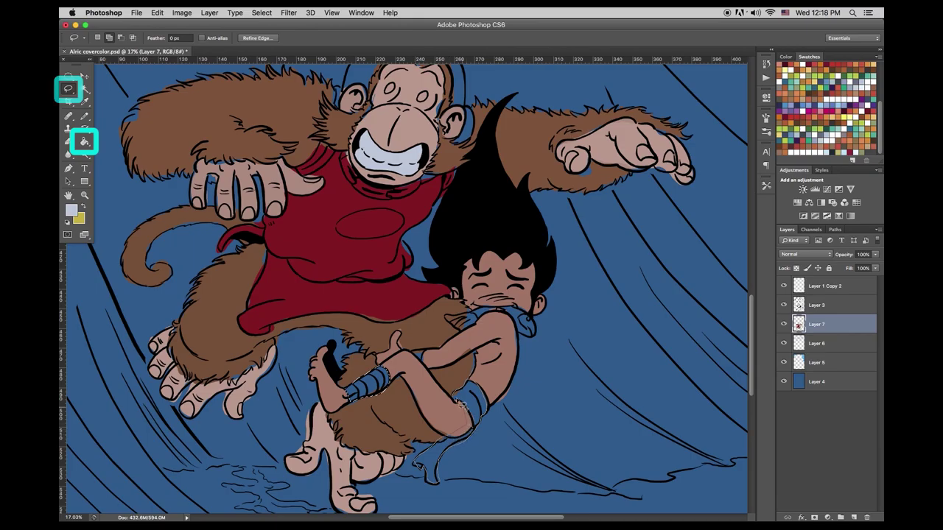
left_click(466, 409)
left_click(387, 374)
Refill the boy's wrappings and loincloth with a slightly darker bluish grey, deselect, and fill the monkey's teeth with it too
left_click(71, 211)
left_click(322, 324)
left_click(507, 295)
left_click(467, 407)
left_click(388, 375)
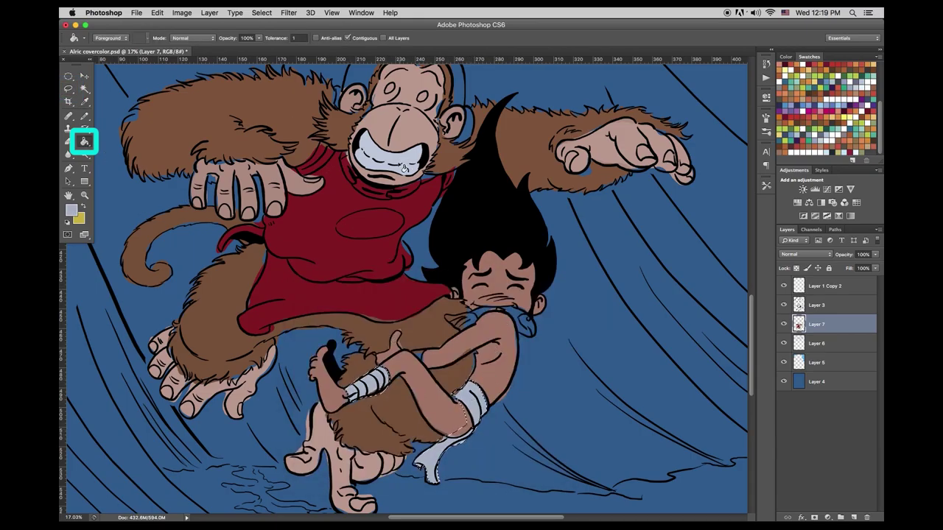
left_click(262, 12)
left_click(273, 34)
left_click(395, 162)
key("b")
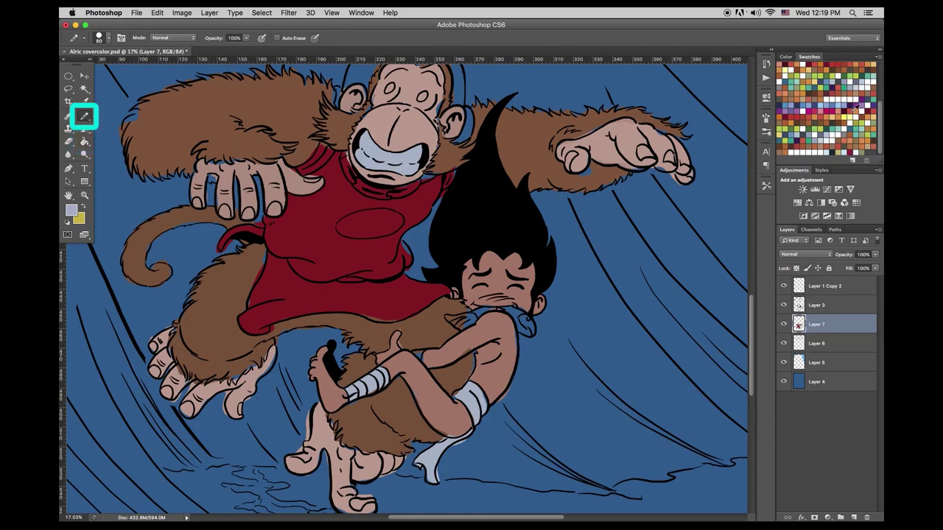
Lasso-select the scarf around the boy's neck, fill it with bluish grey and deselect
key("l")
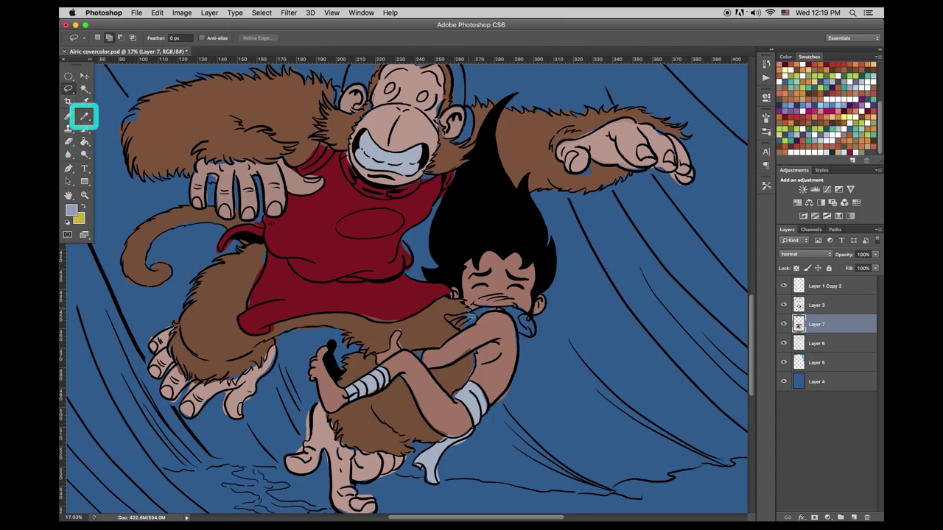
mouse_move(523, 332)
left_mouse_down()
mouse_move(504, 319)
mouse_move(456, 330)
left_mouse_up()
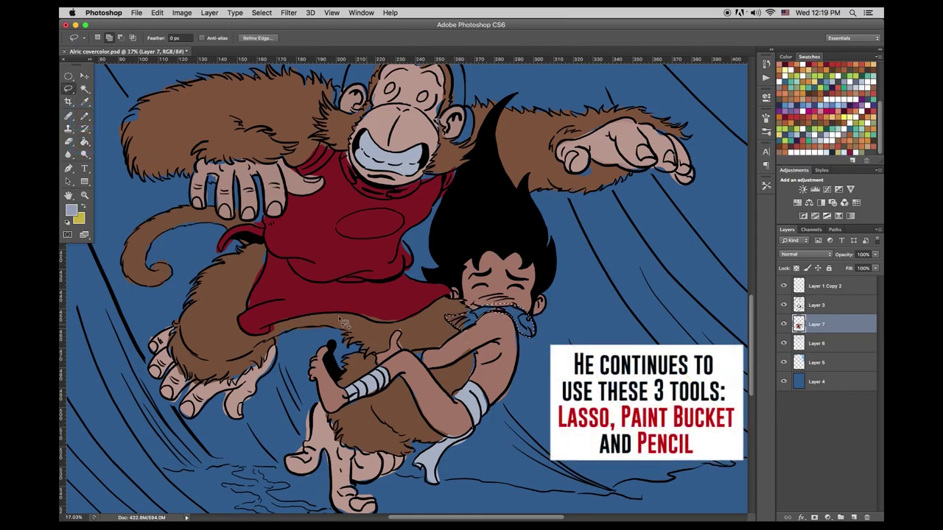
key("g")
left_click(467, 333)
key("ctrl+d")
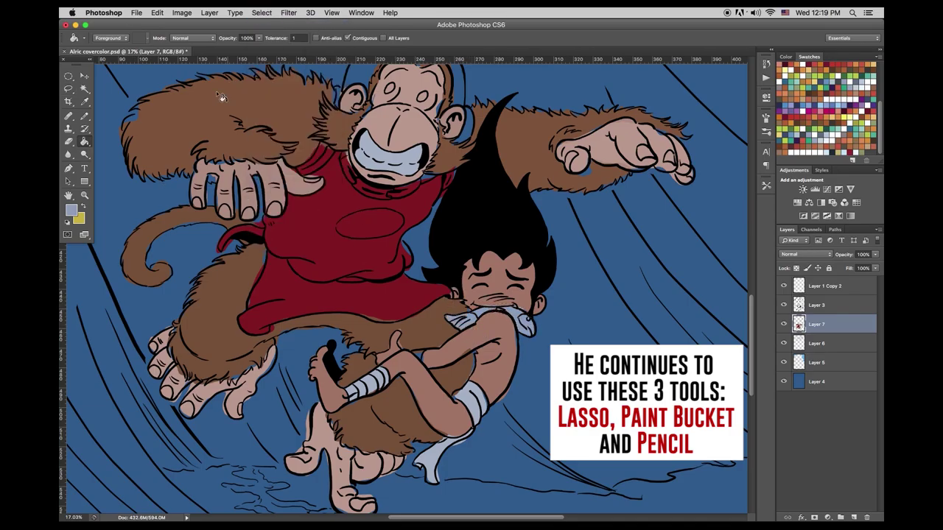
Sample the boy's skin tone and lasso-select the face, arms and hands of the rider on the monkey's back
left_click(84, 197)
left_click_drag(407, 225, 376, 247)
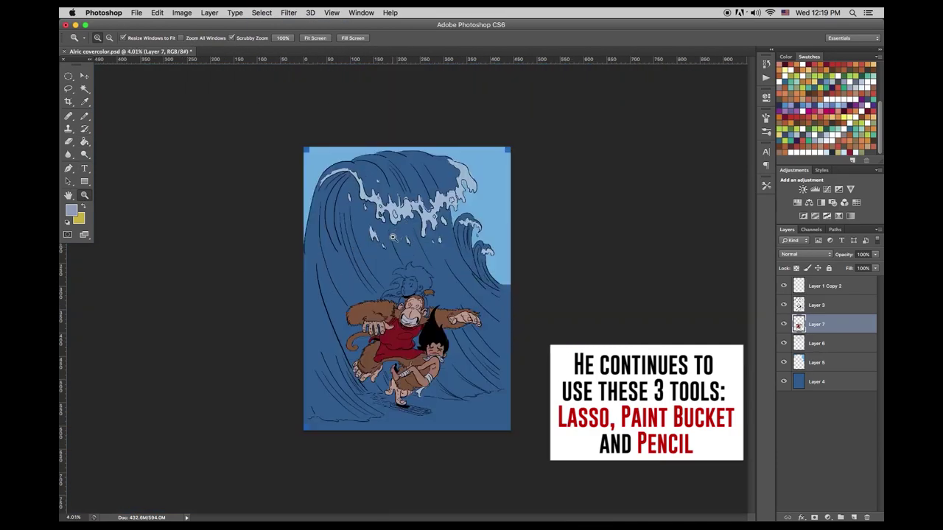
left_click_drag(424, 306, 452, 308)
key("b")
left_click(378, 313, "alt")
key("l")
left_click_drag(365, 211, 403, 220)
left_click_drag(358, 279, 352, 221)
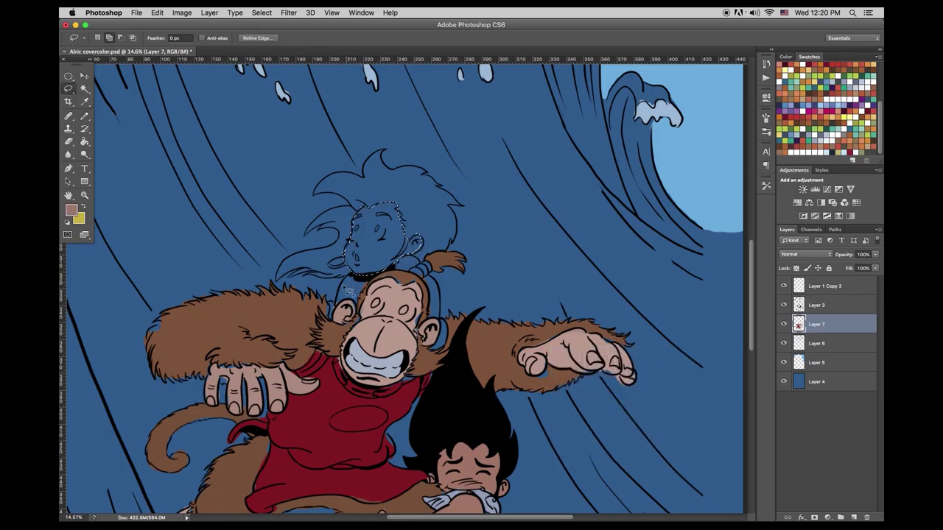
left_click_drag(433, 328, 427, 295)
mouse_move(337, 362)
left_mouse_down()
mouse_move(345, 389)
mouse_move(398, 388)
left_mouse_up()
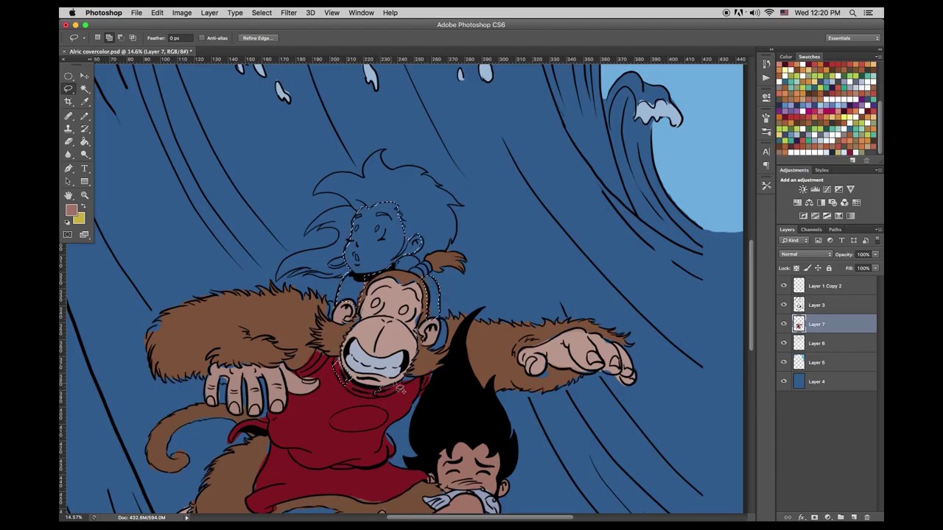
Lighten the sampled skin tone to a pale pink, fill the rider's selected skin with it and deselect
left_click(73, 211)
left_click_drag(342, 337, 331, 324)
left_click(526, 293)
key("g")
left_click(343, 333)
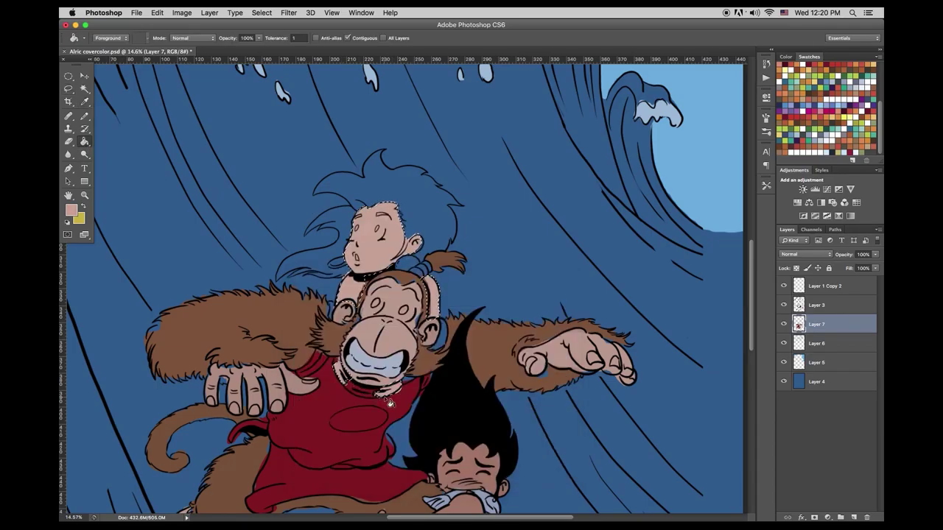
left_click(262, 13)
left_click(278, 31)
Choose a mustard yellow, lasso-select both of the monkey's eyes, fill them and deselect
scroll(866, 109, "up", 3)
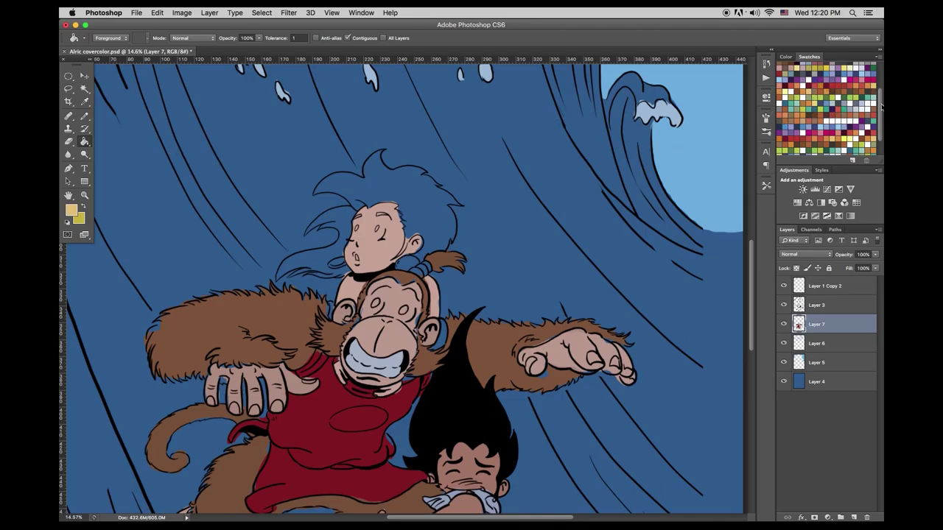
left_click_drag(881, 106, 877, 92)
key("l")
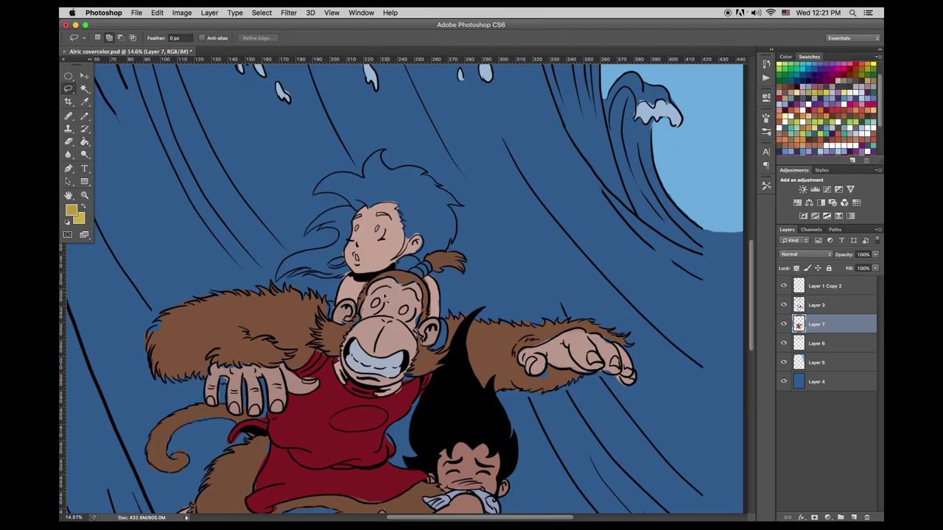
left_click_drag(378, 305, 406, 315)
key("g")
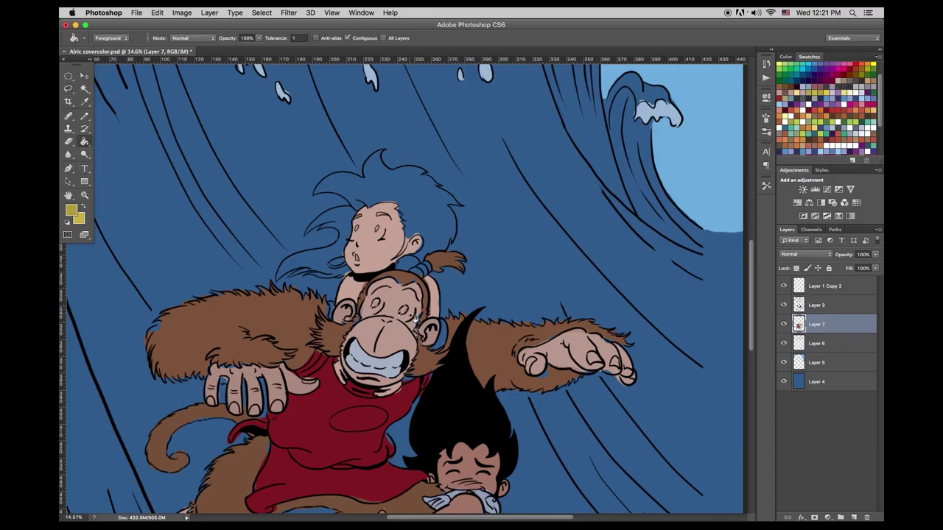
key("super+d")
Lasso-select the rider's flowing hair, fill it with mustard yellow and deselect
key("l")
mouse_move(315, 195)
left_mouse_down()
mouse_move(358, 178)
mouse_move(384, 153)
mouse_move(396, 172)
mouse_move(427, 170)
mouse_move(444, 190)
left_mouse_up()
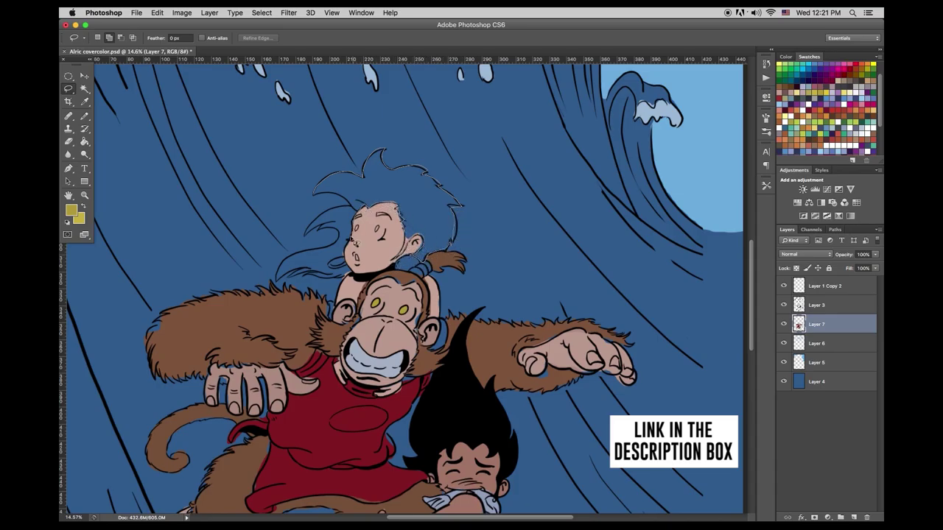
mouse_move(337, 233)
left_mouse_down()
mouse_move(310, 235)
mouse_move(348, 211)
mouse_move(341, 200)
mouse_move(317, 195)
left_mouse_up()
key("g")
left_click(396, 189)
left_click(261, 13)
left_click(273, 34)
key("b")
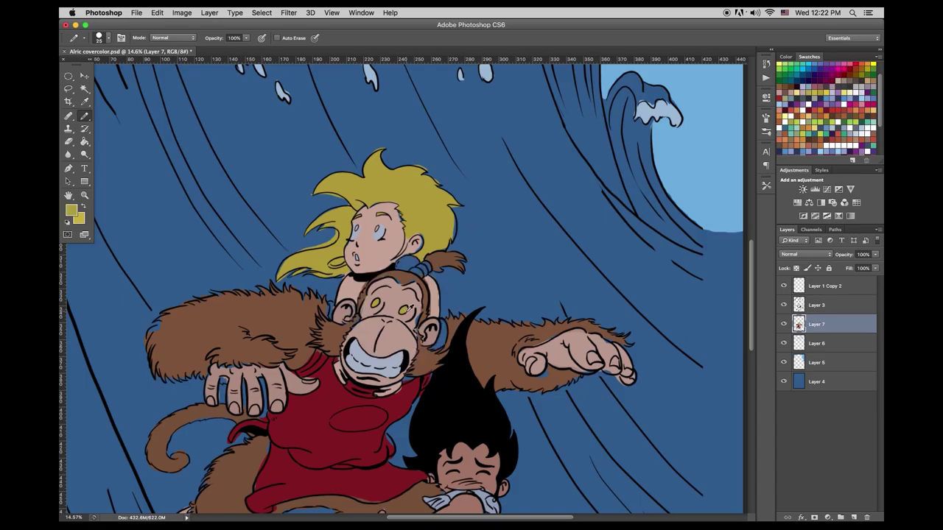
Lasso-select the oval emblem on the monkey's shirt and fill it with yellow
left_click(68, 89)
left_click_drag(337, 431, 331, 423)
left_click(84, 143)
left_click(368, 418)
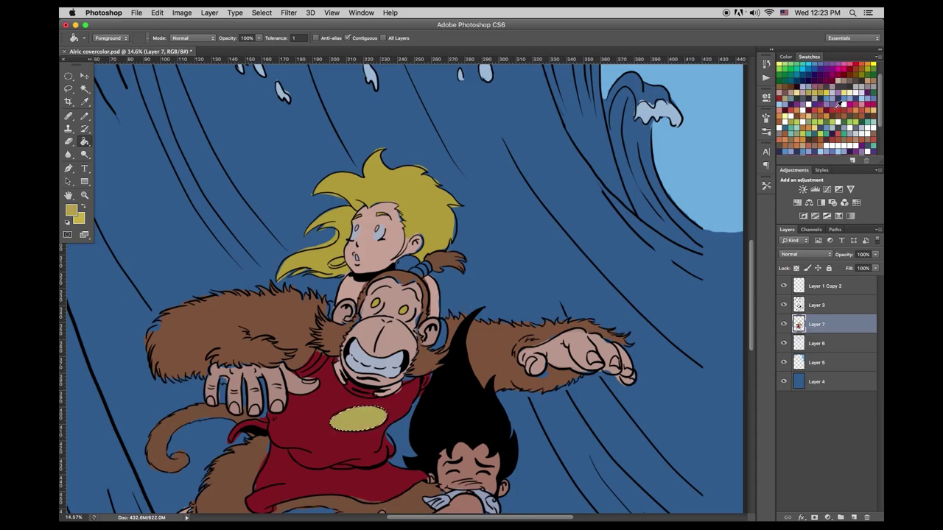
Try a lighter crimson, based on the shirt's red, as the oval emblem's fill
left_click(396, 405, "alt")
left_click(72, 211)
left_click(379, 341)
left_click(516, 295)
key("g")
left_click(360, 417)
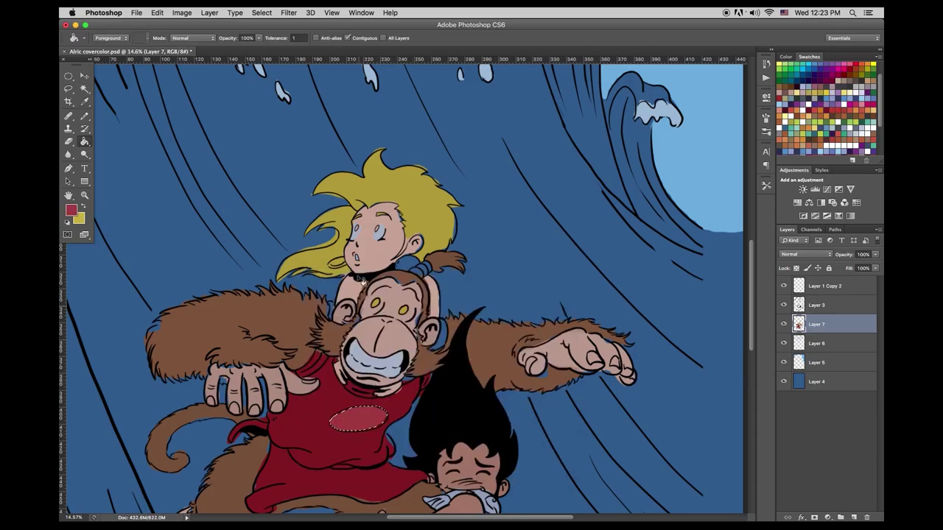
Refill the shirt's oval emblem with orange, mute it to a softer orange and deselect
scroll(881, 122, "down", 5)
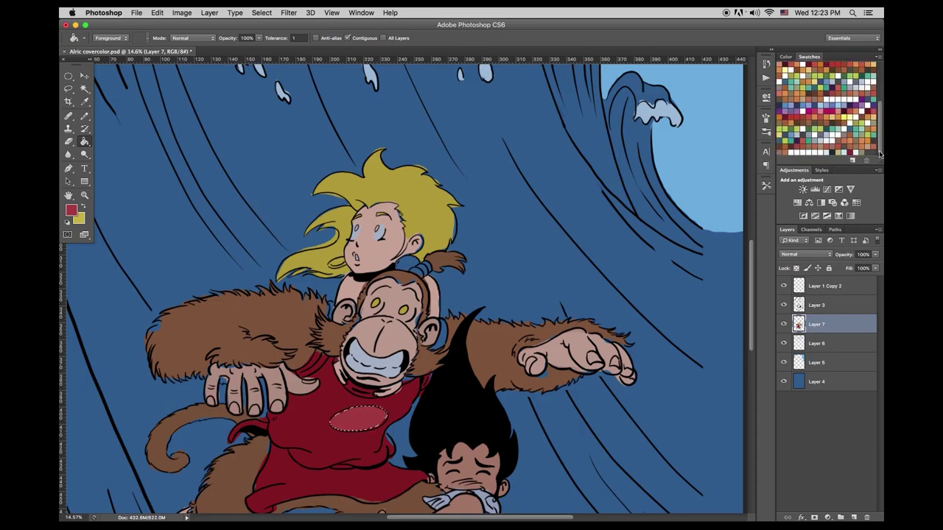
left_click(792, 117)
left_click(358, 418)
left_click(71, 210)
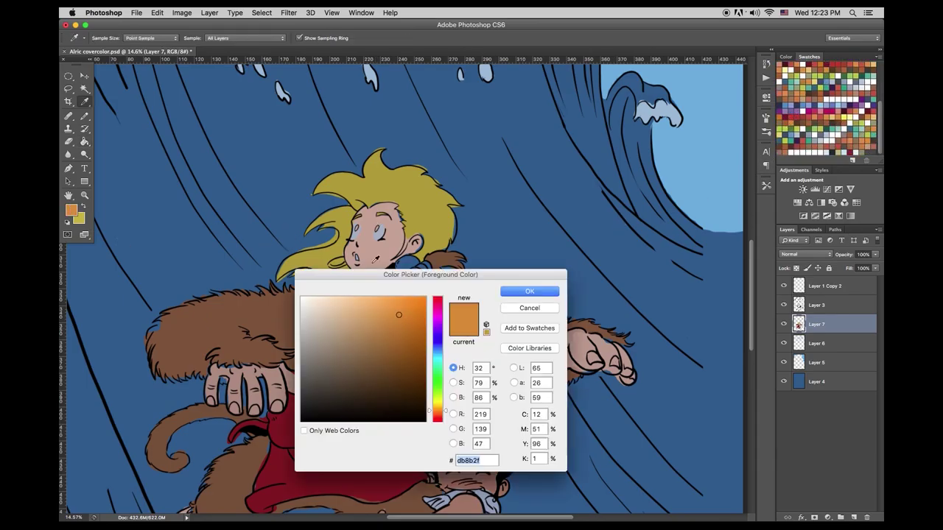
left_click(386, 326)
left_click(528, 286)
left_click(379, 418)
key("super+d")
Lasso-select the tie around the monkey's topknot, fill it with the shirt's crimson and deselect
key("l")
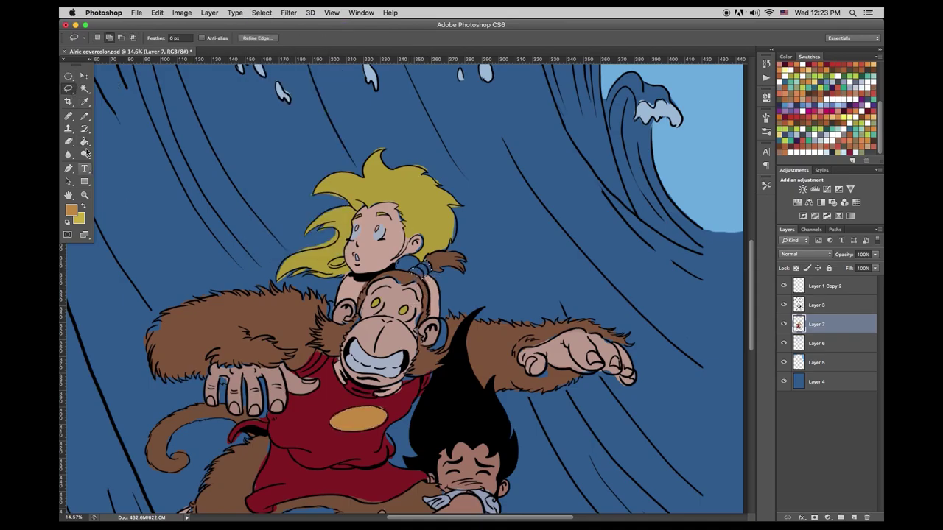
key("g")
left_click(340, 398, "alt")
left_click(426, 275)
left_click(261, 13)
left_click(271, 34)
Lasso-select the two small shapes on either side of the rider's neck, fill them with a greyish lavender and deselect
key("l")
mouse_move(329, 266)
left_mouse_down()
mouse_move(344, 259)
mouse_move(329, 267)
left_mouse_up()
mouse_move(405, 268)
left_mouse_down()
mouse_move(419, 267)
mouse_move(402, 270)
left_mouse_up()
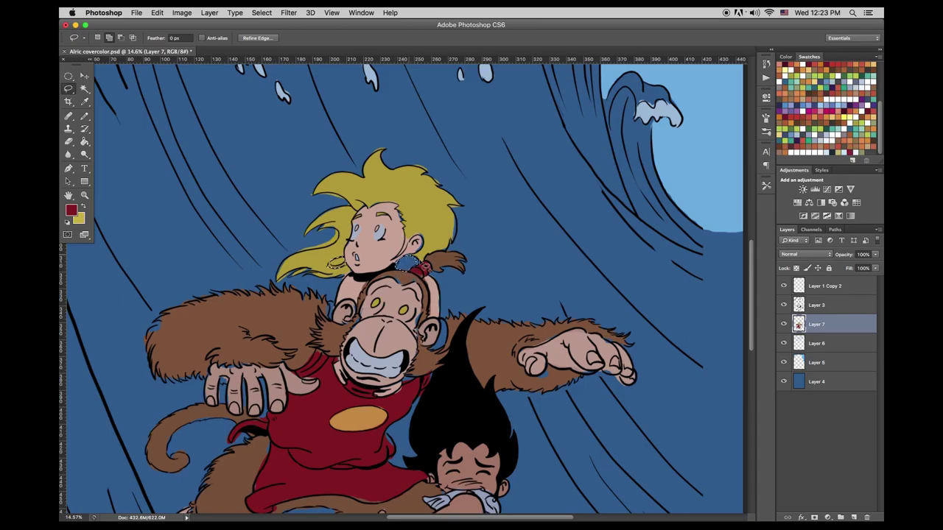
left_click(85, 142)
left_click(457, 501, "alt")
left_click(71, 211)
left_click(324, 341)
left_click(531, 291)
left_click(407, 263)
left_click(337, 263)
left_click(261, 12)
left_click(271, 34)
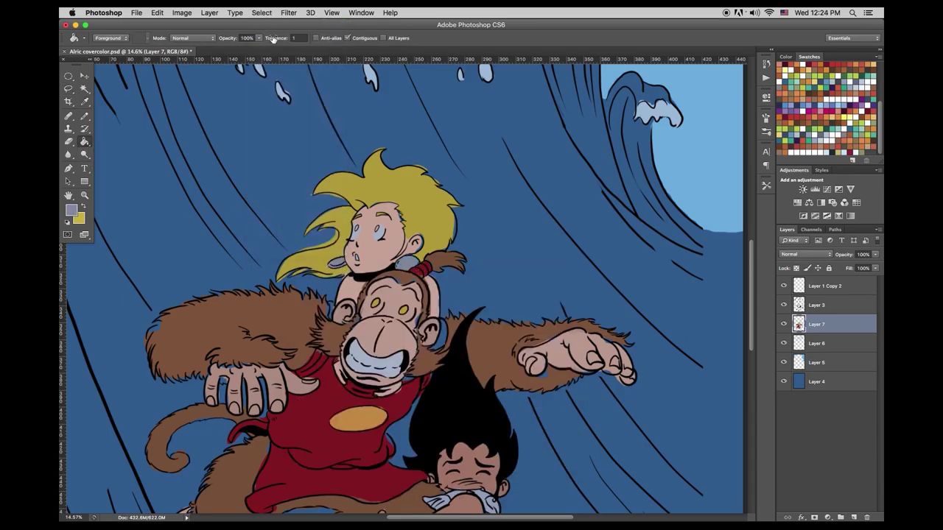
Lasso-select the small gap beside the monkey's shirt collar, fill it with dark grey and deselect
left_click(71, 210)
left_click(321, 394)
key("Return")
key("l")
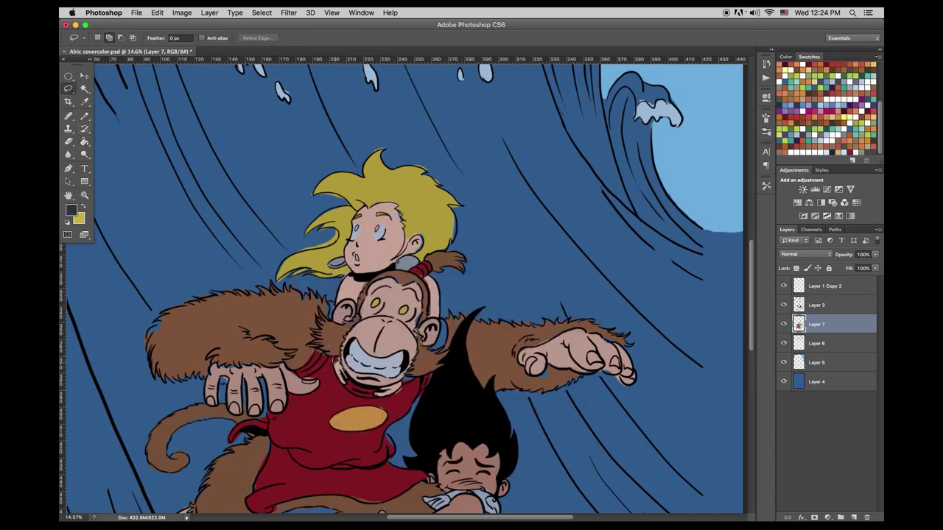
key("g")
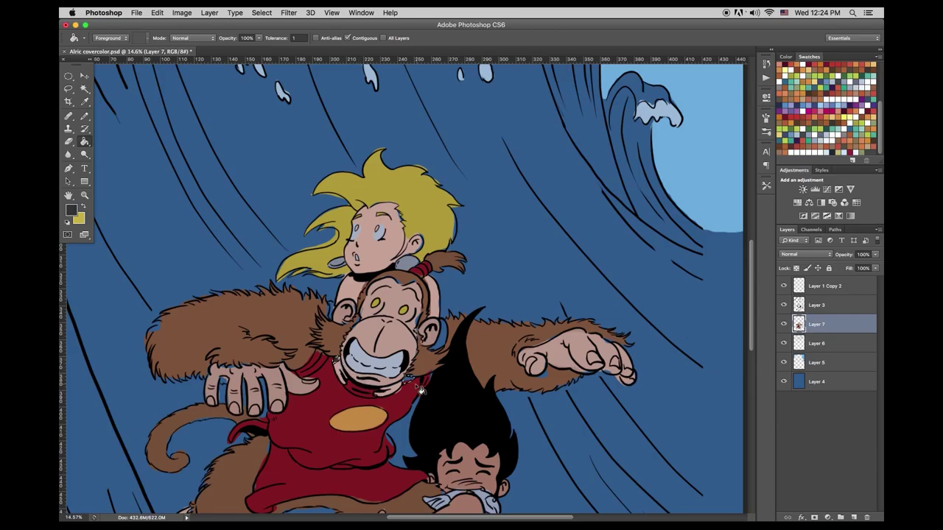
left_click(261, 12)
left_click(270, 34)
Lasso-select the patch beside the monkey's ear next to the black hair, fill it with the shirt's crimson and deselect
key("l")
mouse_move(442, 320)
left_mouse_down()
mouse_move(435, 352)
mouse_move(440, 321)
left_mouse_up()
left_click(84, 144)
left_click(411, 392, "alt")
left_click(442, 336)
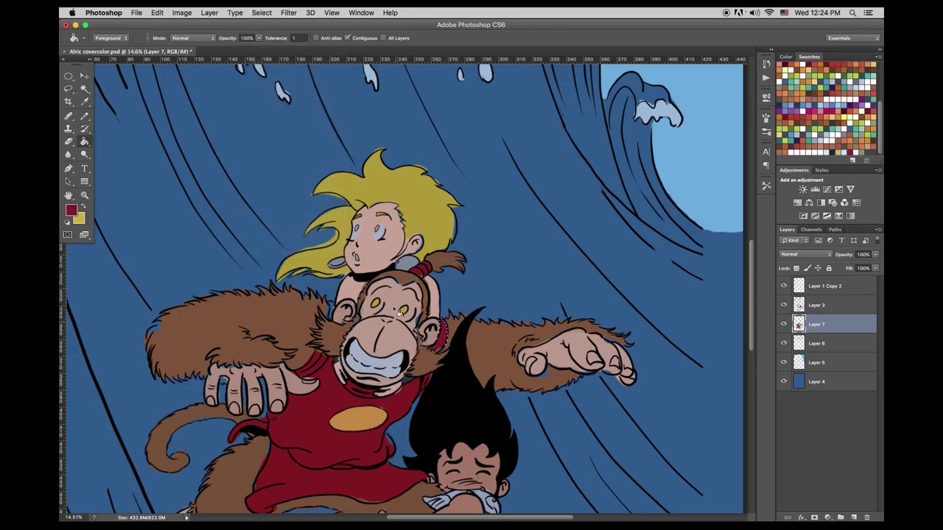
key("b")
left_click(804, 131)
left_click(261, 12)
left_click(271, 33)
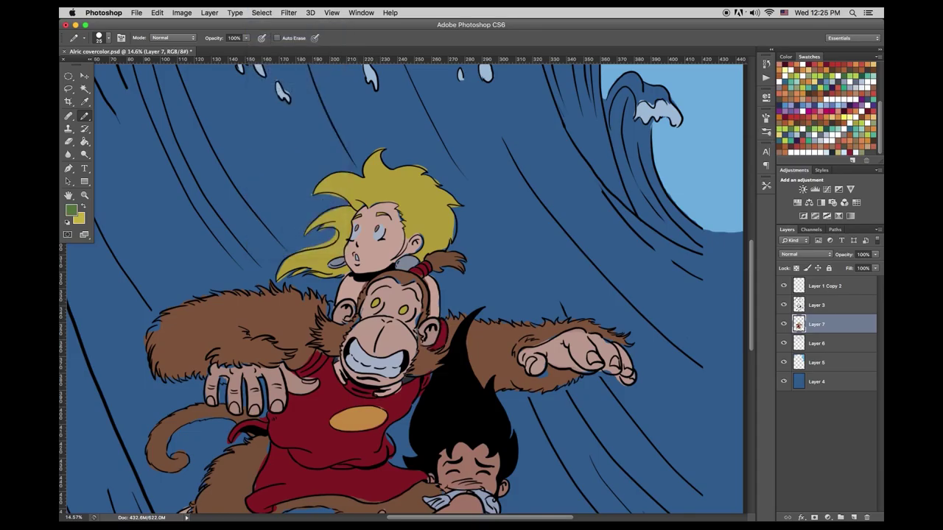
Touch up the unfilled gaps around the monkey's ear, hands and fur with the Pencil in sampled crimson, skin pink and brown
key("z")
left_click_drag(357, 295, 331, 321)
left_click(338, 329)
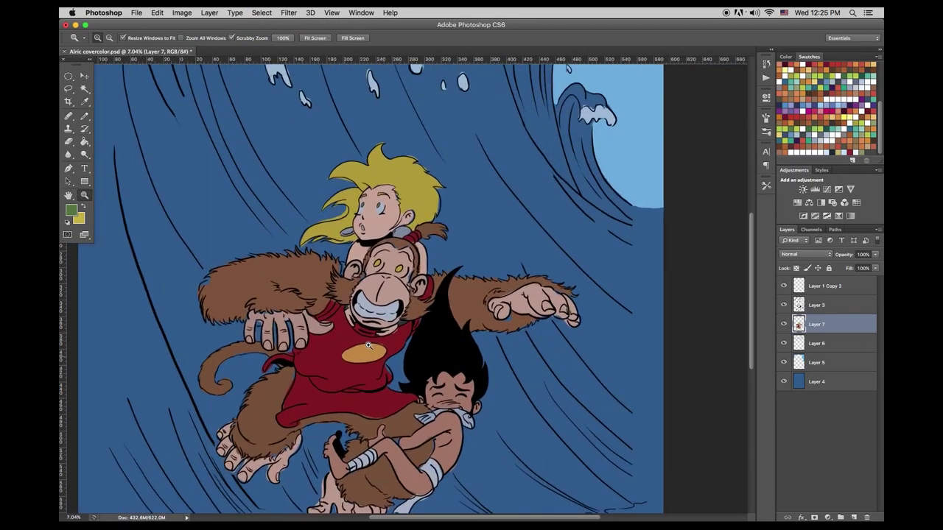
key("b")
left_click(343, 300, "alt")
left_click(341, 238, "alt")
left_click(563, 308, "alt")
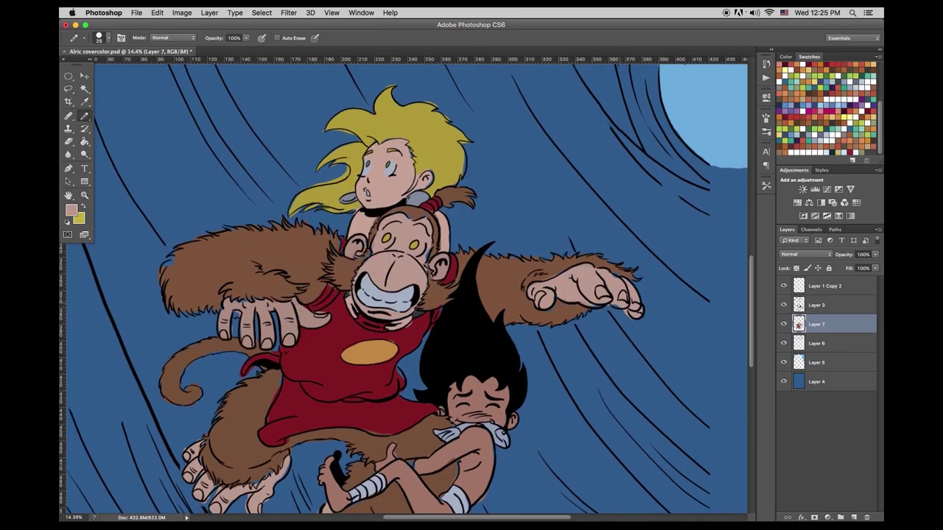
left_click(508, 291, "alt")
left_click(259, 300, "alt")
left_click(256, 290, "alt")
left_click_drag(295, 355, 320, 260)
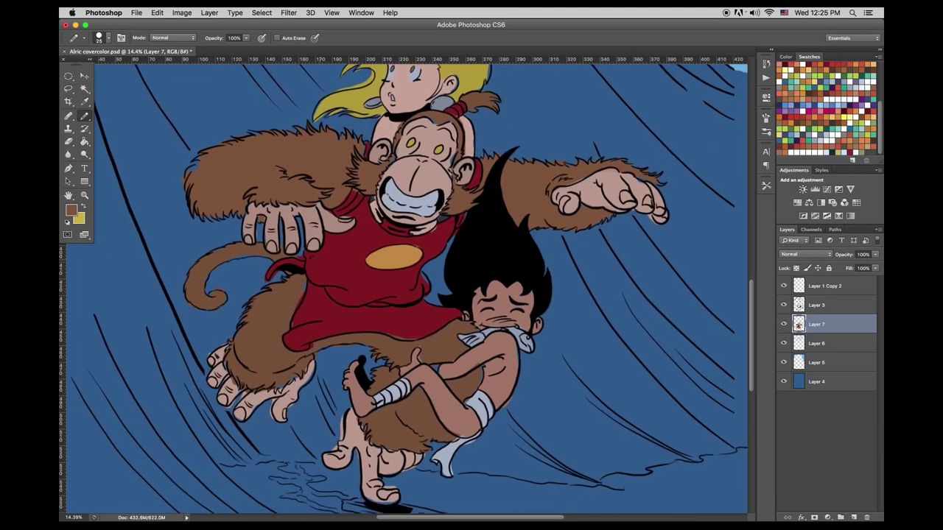
Lasso-select the wooden plank under the monkey's foot, fill it with a dark greyish brown and deselect
left_click_drag(355, 321, 366, 184)
left_click(819, 118)
key("l")
mouse_move(357, 353)
left_mouse_down()
mouse_move(427, 361)
mouse_move(505, 387)
mouse_move(411, 377)
mouse_move(359, 355)
left_mouse_up()
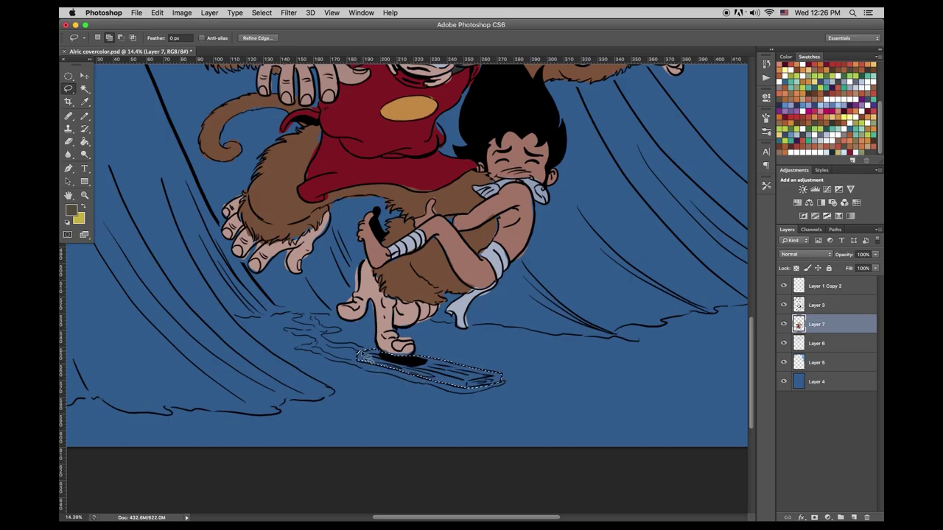
key("g")
left_click(488, 382)
left_click(262, 12)
left_click(268, 34)
Fit the whole cover in view and add a new layer directly above the Layer 4 background
left_click(84, 117)
mouse_move(383, 138)
left_mouse_down()
mouse_move(355, 282)
mouse_move(366, 228)
left_mouse_up()
key("z")
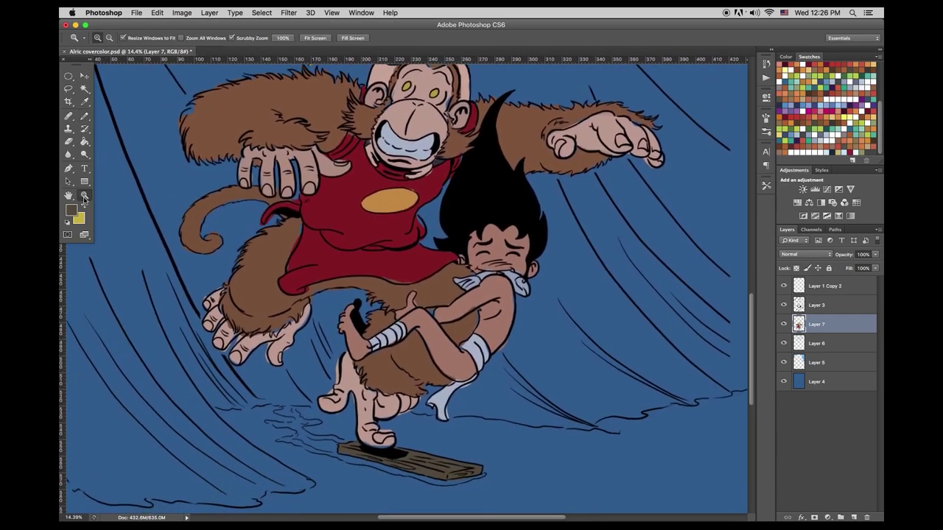
key("super+0")
left_click(825, 382)
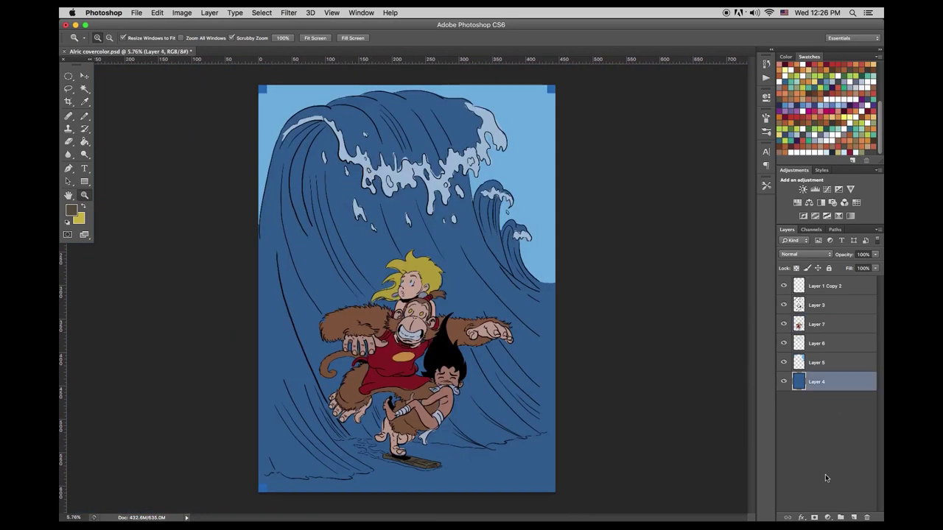
left_click(853, 517)
Lasso-select the flat water in the foreground, following the wave's base line across the full width and down to the canvas edge
key("b")
left_click(85, 195)
mouse_move(434, 418)
left_mouse_down()
mouse_move(482, 417)
mouse_move(523, 231)
left_mouse_up()
left_click(69, 90)
left_click_drag(134, 365, 263, 374)
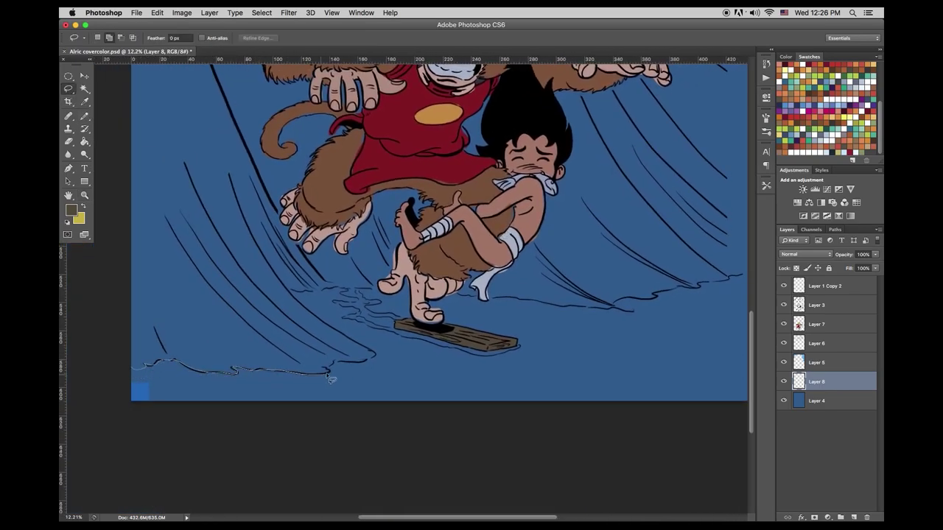
mouse_move(331, 379)
left_mouse_down()
mouse_move(379, 364)
mouse_move(306, 306)
mouse_move(328, 297)
mouse_move(626, 312)
mouse_move(755, 279)
mouse_move(765, 302)
mouse_move(389, 447)
mouse_move(134, 372)
left_mouse_up()
left_click_drag(692, 321, 530, 349)
mouse_move(595, 356)
left_mouse_down()
mouse_move(523, 440)
mouse_move(510, 426)
left_mouse_up()
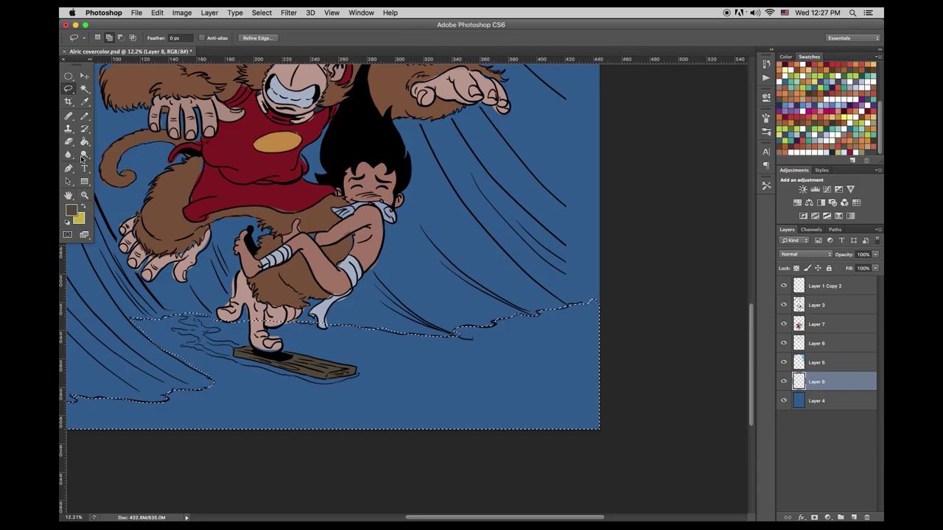
Try a lighter blue, #4175a5, based on the sampled wave colour, as the fill of the selected foreground water
left_click(84, 142)
left_click(309, 385, "alt")
left_click(72, 210)
left_click(376, 341)
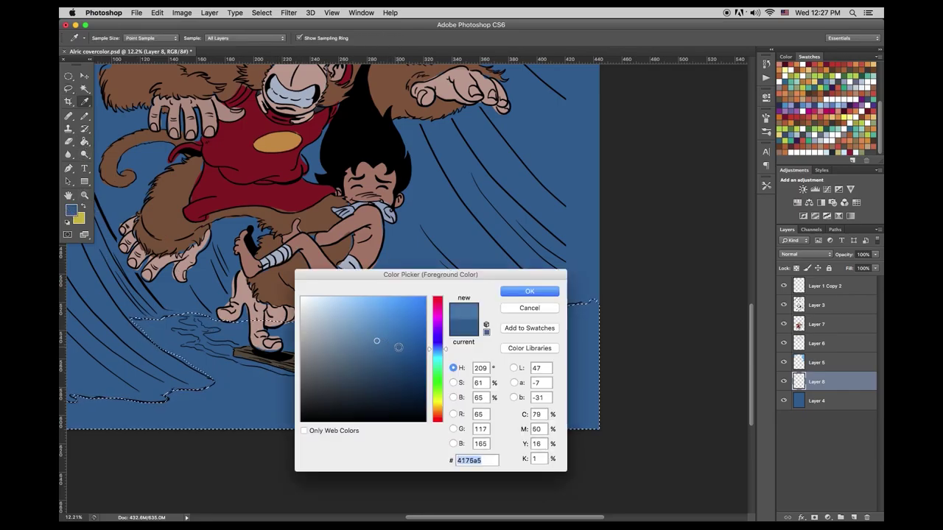
key("Return")
key("g")
left_click(509, 353)
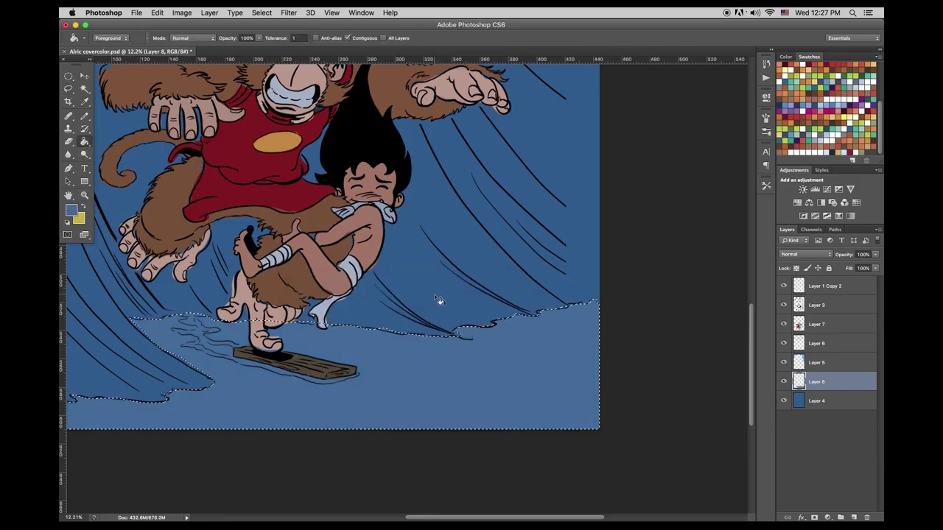
Refill the selected foreground water with a slightly deeper, more saturated blue and deselect
key("i")
left_click(71, 210)
left_click_drag(376, 343, 388, 347)
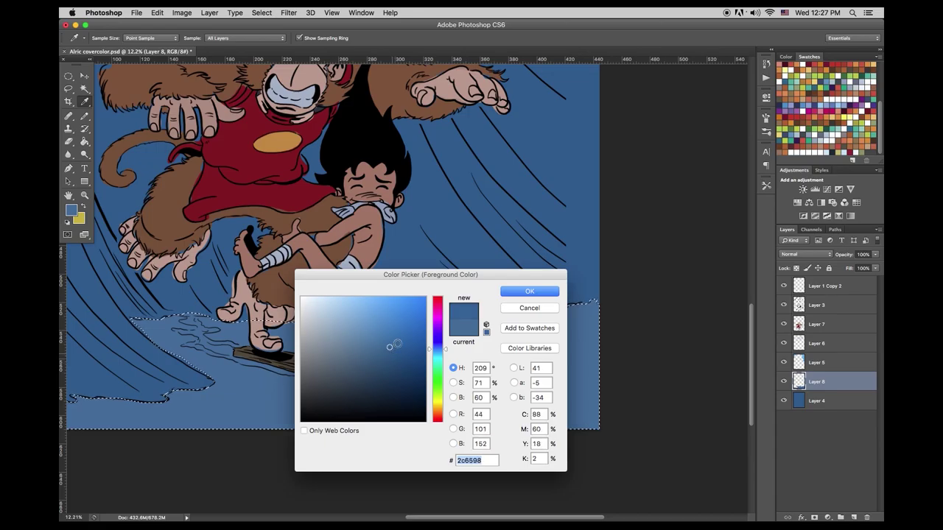
key("Return")
key("g")
left_click(487, 351)
left_click(261, 13)
left_click(271, 34)
Lasso-select the foamy wake behind and alongside the plank, working on Layer 6
key("z")
left_click_drag(372, 239, 336, 246)
left_click_drag(403, 374, 396, 174)
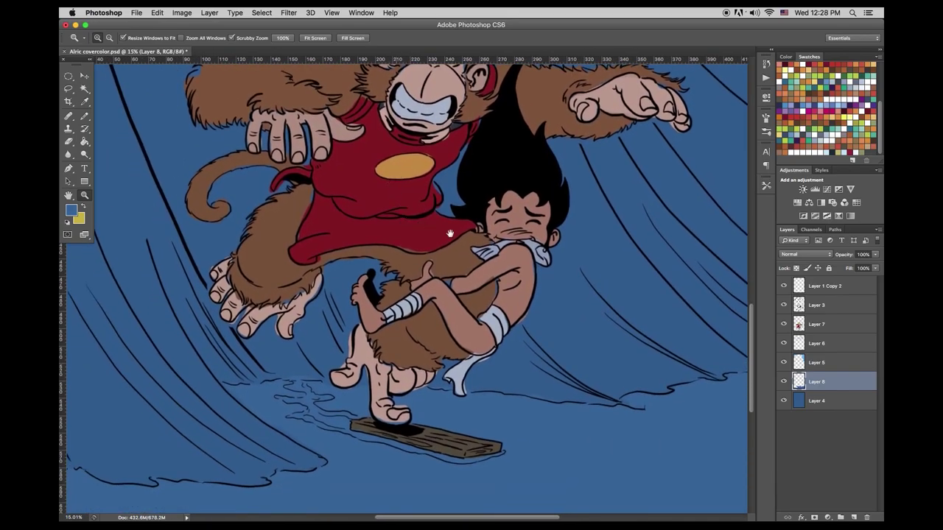
left_click(823, 344)
key("l")
mouse_move(336, 398)
left_mouse_down()
mouse_move(361, 422)
mouse_move(304, 392)
mouse_move(331, 425)
mouse_move(451, 457)
mouse_move(505, 460)
mouse_move(383, 446)
mouse_move(290, 418)
mouse_move(281, 399)
left_mouse_up()
Sample the pale blue of the big wave's foam as the fill colour for the plank's wake
key("z")
left_click_drag(398, 227, 93, 159)
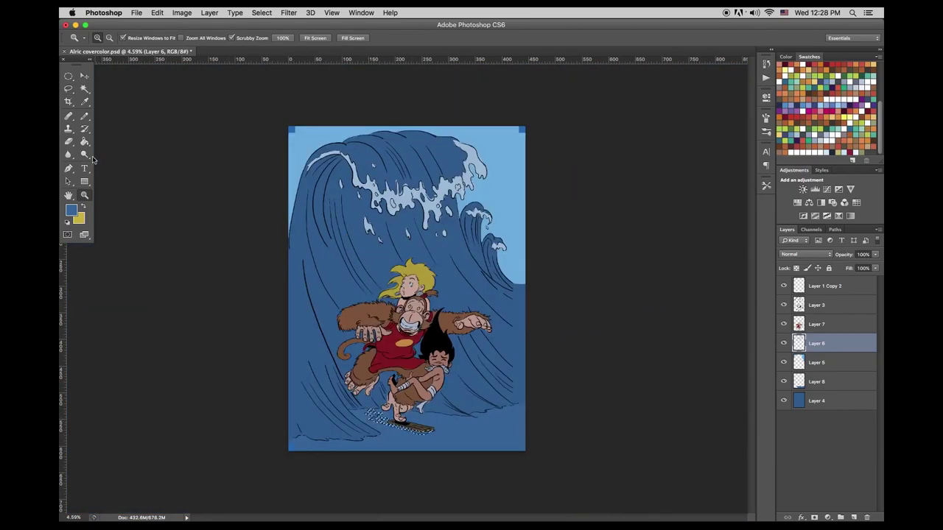
key("g")
left_click(401, 197, "alt")
key("z")
left_click_drag(423, 432, 467, 385)
Refine the edges of the wake selection in Quick Mask mode with the Eraser and Pencil, and return to the selection
key("q")
left_click(69, 141)
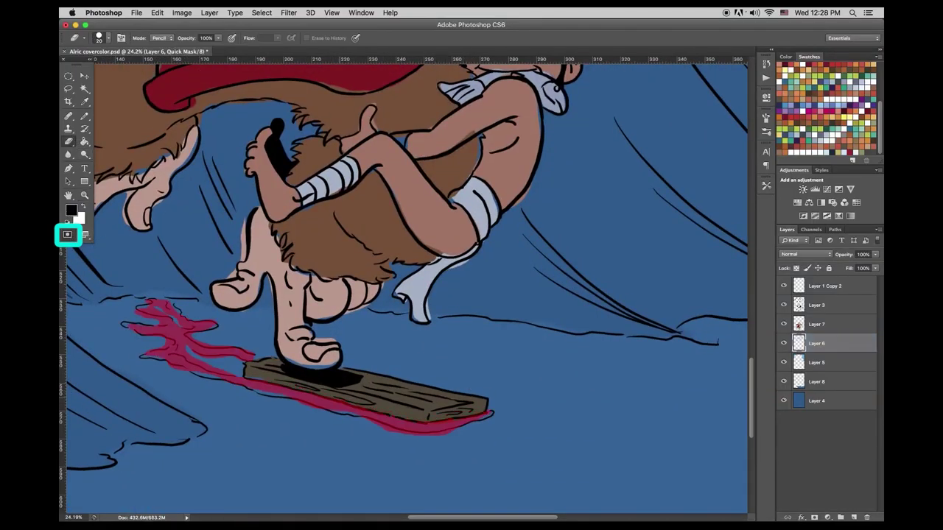
key("b")
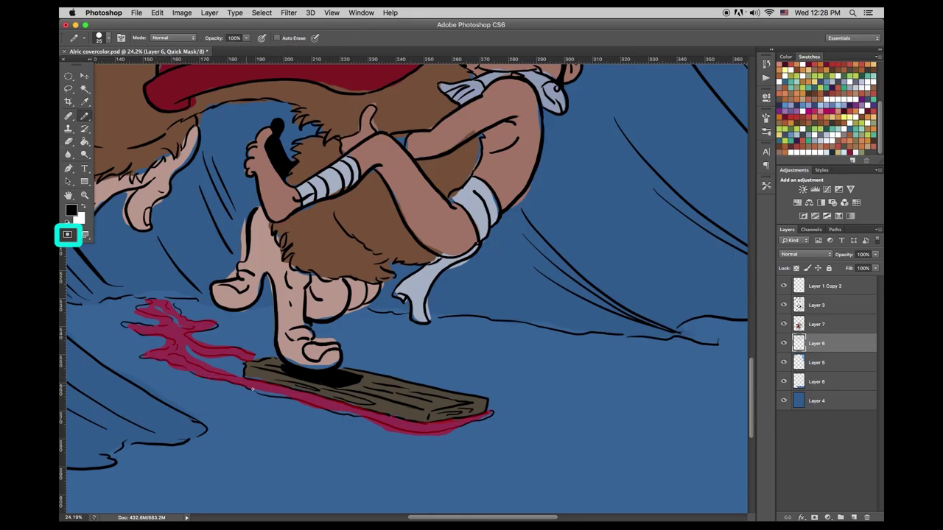
left_click(68, 234)
Fill the selected wake around the plank with the sampled pale foam blue and deselect
key("g")
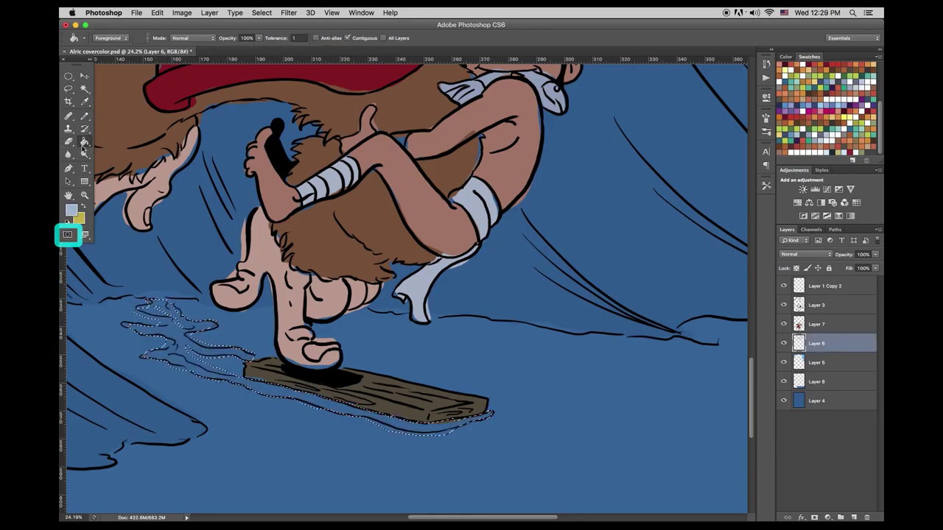
left_click(174, 332)
left_click(262, 12)
left_click(268, 35)
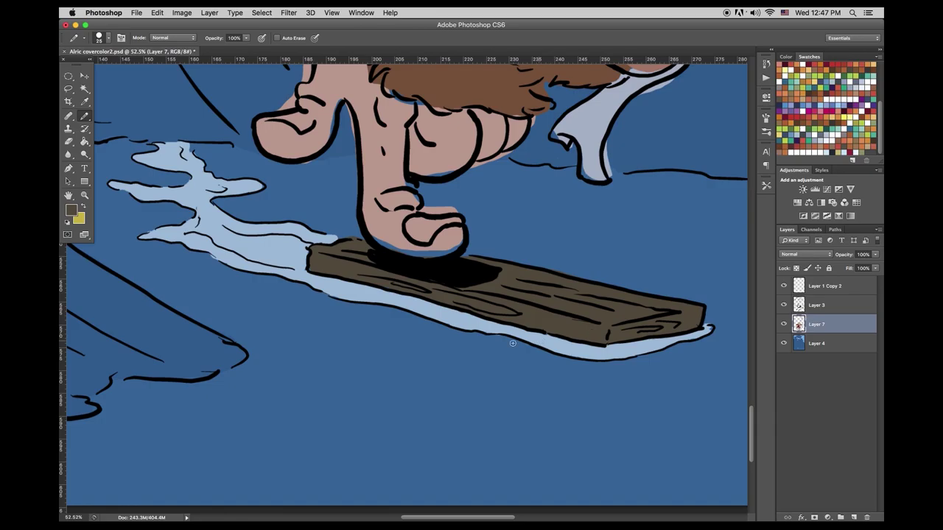
Fill the gap under the monkey's planted foot with sampled skin pink and touch up the water around the feet in sampled blue
scroll(476, 242, "up", 2)
left_click(437, 325, "alt")
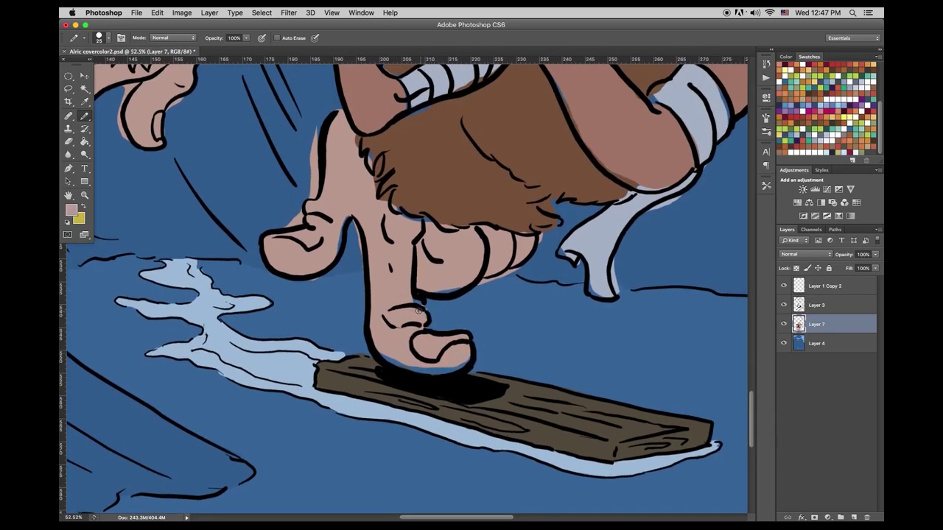
left_click(358, 347, "alt")
left_click(359, 354)
left_click(316, 287, "alt")
left_click(341, 216, "alt")
left_click_drag(339, 253, 348, 211)
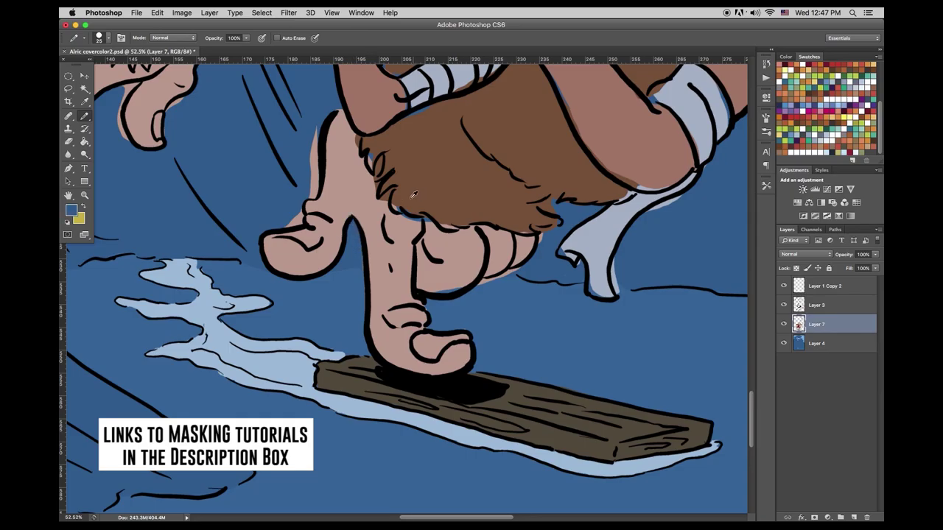
Clean up the edges of the monkey's rear toes and the loincloth's hanging tail with sampled water blue and lavender
left_click(492, 291, "alt")
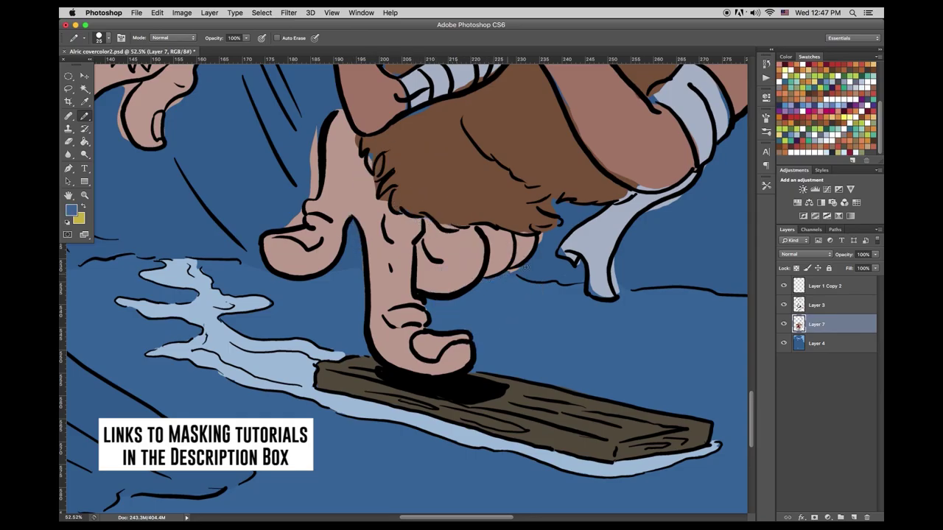
left_click(579, 237, "alt")
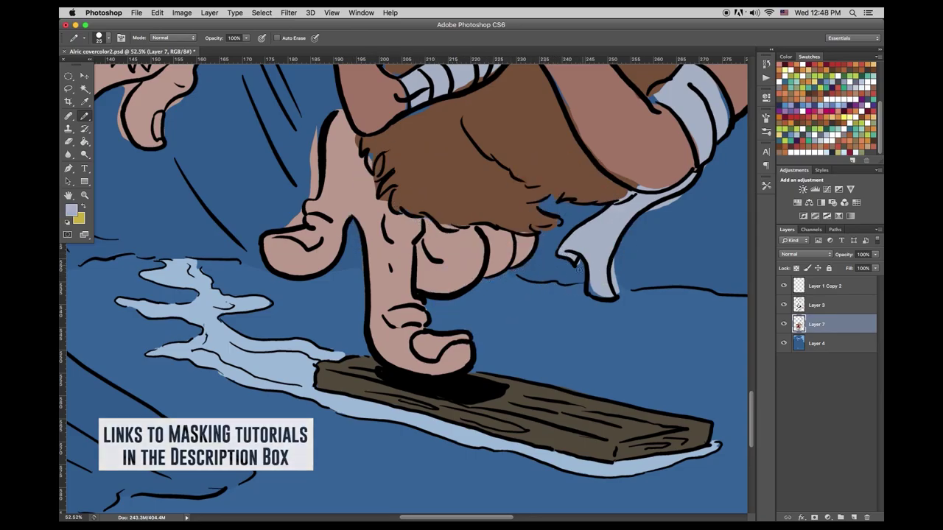
left_click(619, 289, "alt")
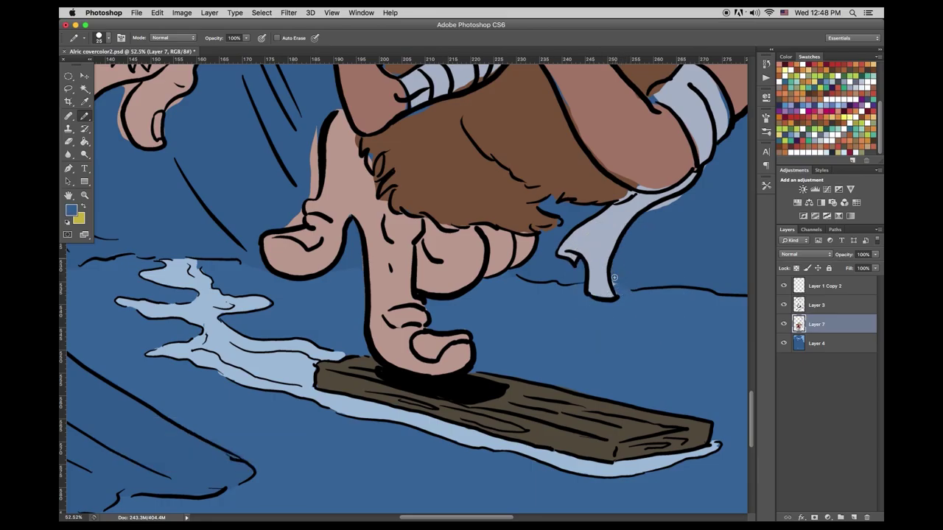
left_click_drag(656, 218, 690, 193)
left_click(619, 193, "alt")
mouse_move(632, 194)
left_mouse_down()
mouse_move(611, 170)
mouse_move(675, 182)
left_mouse_up()
left_click(634, 175, "alt")
Paint out the pink spill behind the monkey's standing leg with background blue and fill the gap at the fur edge with sampled pink
left_click(319, 133, "alt")
left_click_drag(319, 131, 313, 141)
left_click_drag(306, 199, 296, 222)
left_click(350, 214, "alt")
left_click_drag(369, 167, 372, 157)
left_click(372, 146, "alt")
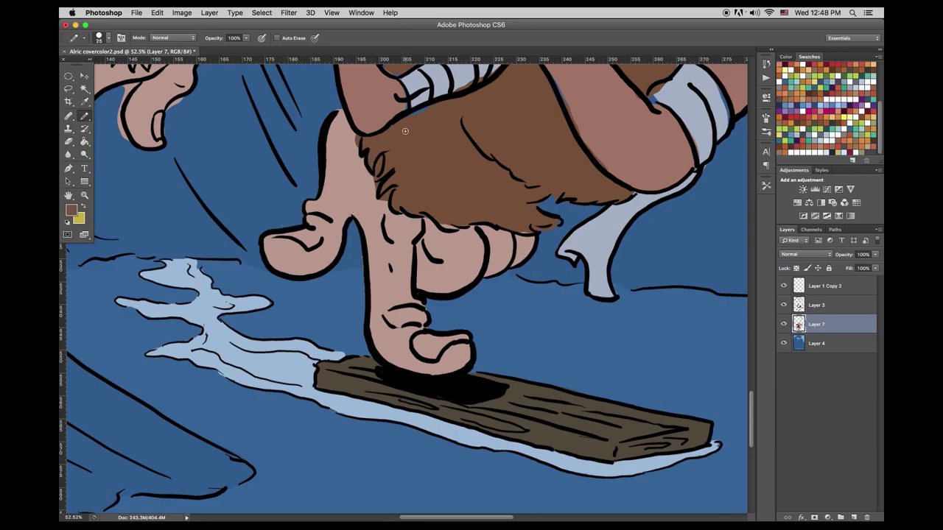
Touch up the toes of the boy's raised foot with sampled skin tone and the surrounding background blue
left_click_drag(406, 131, 347, 256)
left_click(272, 146, "alt")
left_click_drag(272, 145, 260, 133)
left_click(262, 123, "alt")
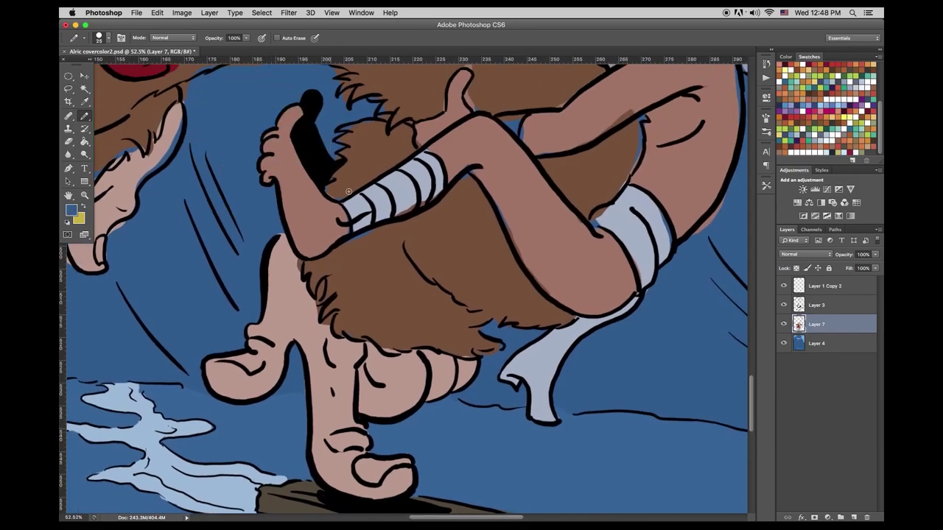
Tidy the boy's ankle bandage with sampled lavender and its borders with the sampled fur brown and skin tone
left_click(405, 190, "alt")
left_click_drag(398, 211, 440, 188)
left_click(349, 240, "alt")
left_click(337, 229, "alt")
left_click_drag(345, 222, 347, 218)
left_click(462, 182, "alt")
Clean up the colours along the fur fringe of the monkey's standing leg with a smaller Pencil in sampled pink and brown
left_click(326, 336, "alt")
left_click_drag(324, 325, 334, 315)
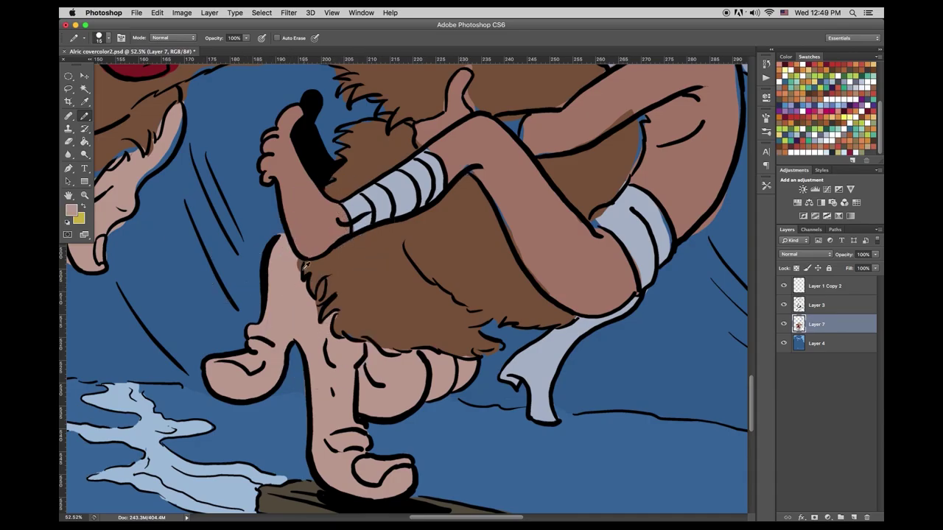
left_click(318, 302, "alt")
left_click(486, 177, "alt")
left_click(470, 356, "alt")
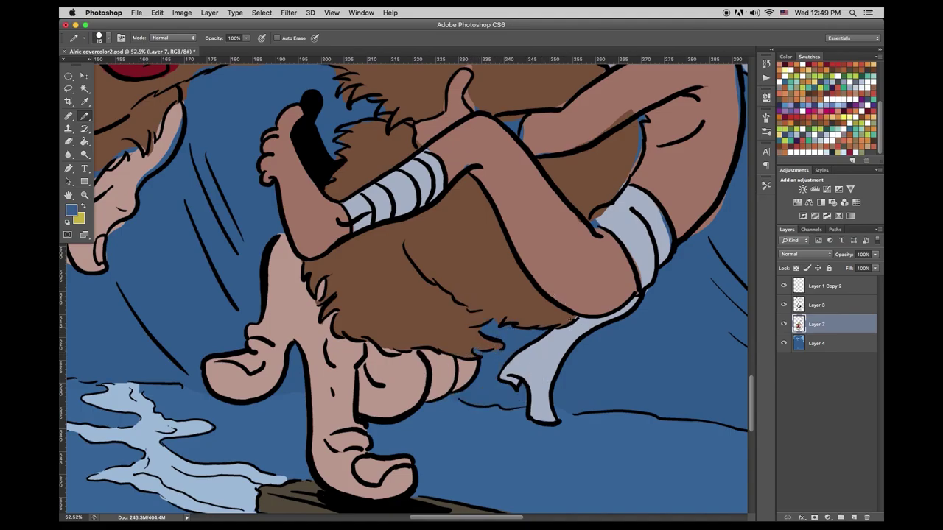
left_click(283, 239, "alt")
left_click_drag(283, 235, 288, 232)
left_click(392, 341, "alt")
left_click_drag(398, 351, 389, 350)
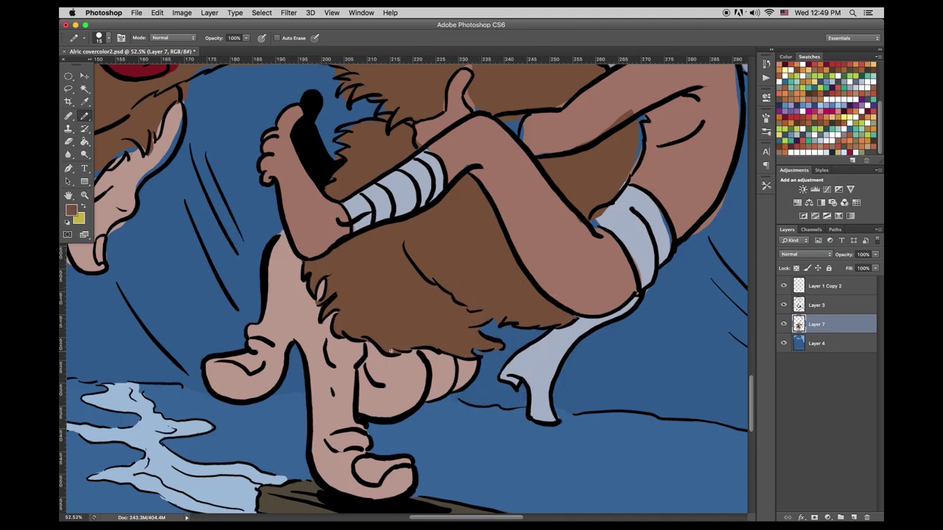
Fill the boy's wristband with the bandage's lavender and paint out the brown spill on his forearm with sampled skin tone
scroll(382, 337, "up", 5)
scroll(382, 337, "right", 3)
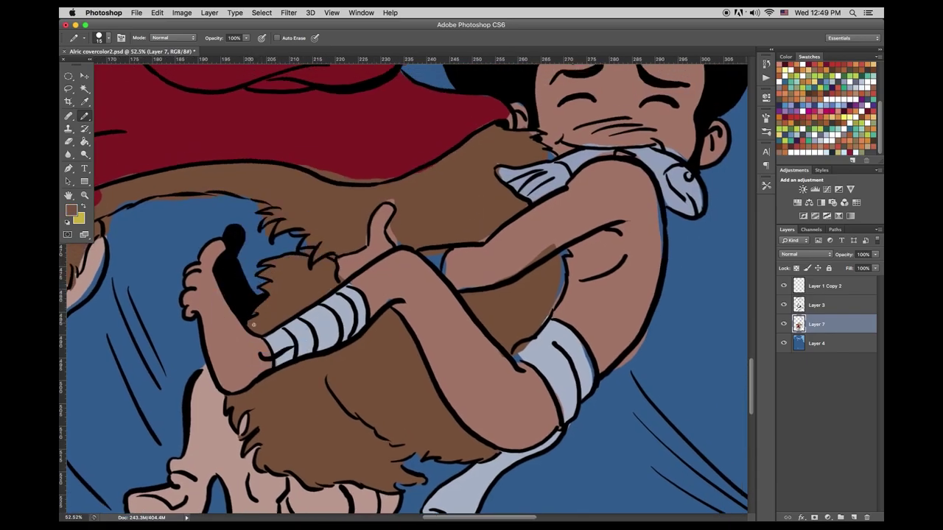
left_click(357, 283, "alt")
mouse_move(398, 241)
left_mouse_down()
mouse_move(359, 288)
mouse_move(394, 294)
mouse_move(365, 313)
mouse_move(438, 267)
left_mouse_up()
left_click(363, 314, "alt")
left_click(444, 258, "alt")
left_click_drag(525, 267, 542, 254)
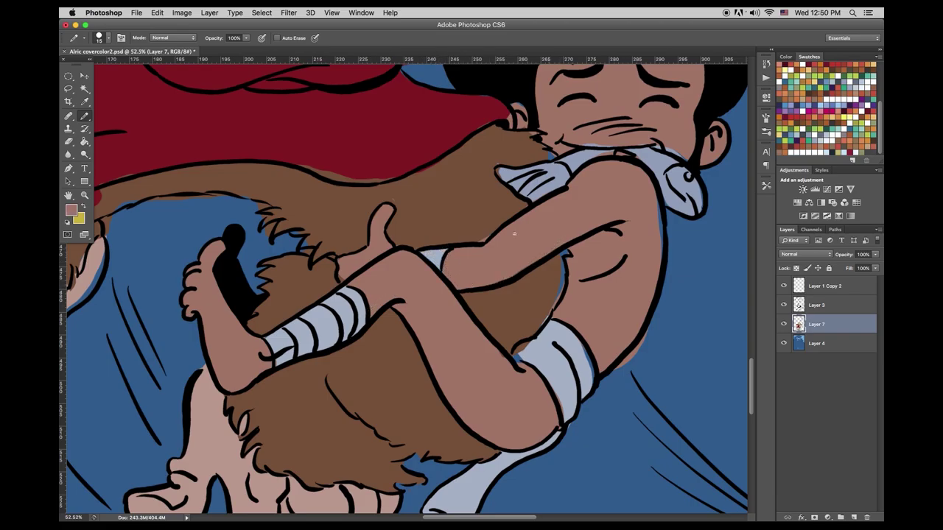
Fill the blue gaps along both edges of the boy's waistband with its sampled lavender and correct the adjoining skin
left_click(540, 345, "alt")
mouse_move(540, 321)
left_mouse_down()
mouse_move(547, 317)
mouse_move(515, 358)
mouse_move(524, 366)
left_mouse_up()
left_click(515, 373, "alt")
left_click(578, 345, "alt")
left_click_drag(578, 344, 590, 384)
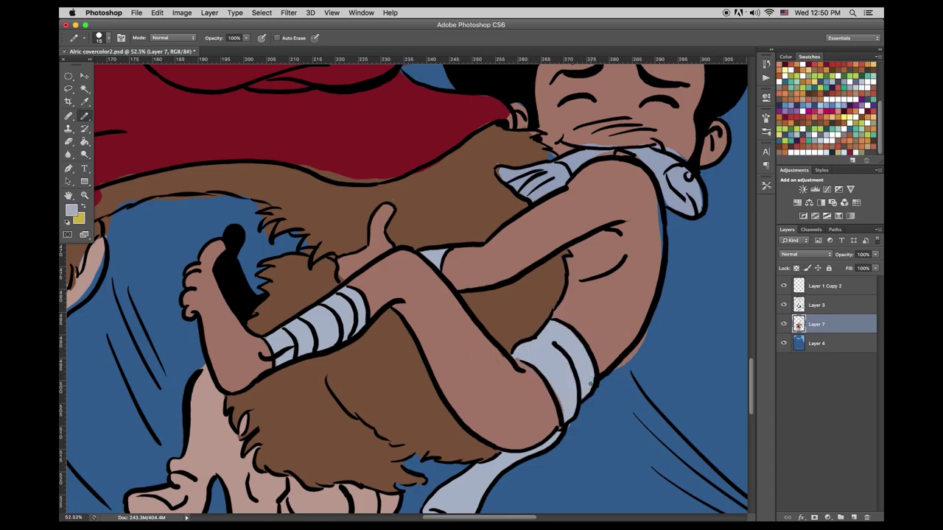
Paint out the skin-tone spill outside the outline of the boy's lower back with the background blue
left_click(615, 368, "alt")
left_click_drag(638, 336, 630, 354)
scroll(526, 324, "down", 3)
scroll(526, 324, "left", 2)
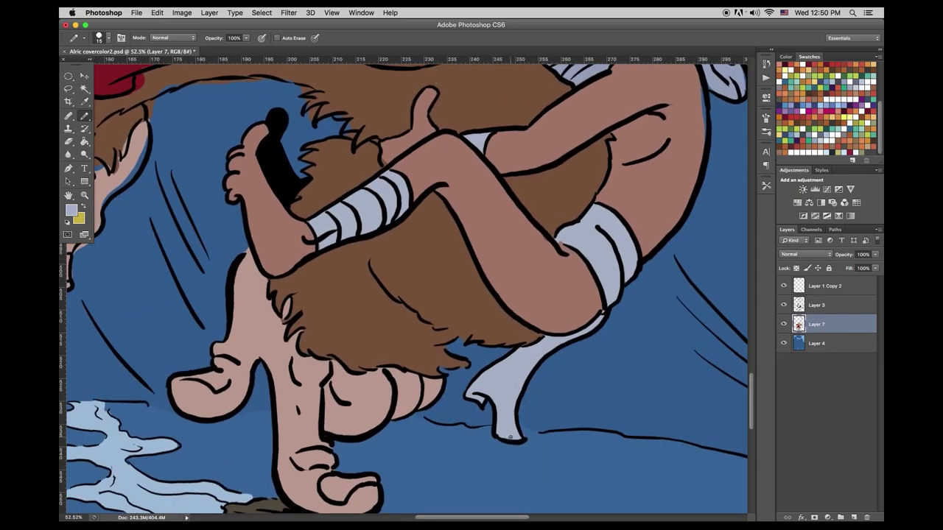
Clean up the colour edges along the monkey's belly fur and the shirt hem with sampled blue, brown and red
scroll(467, 235, "up", 5)
scroll(467, 235, "right", 1)
left_click(298, 293, "alt")
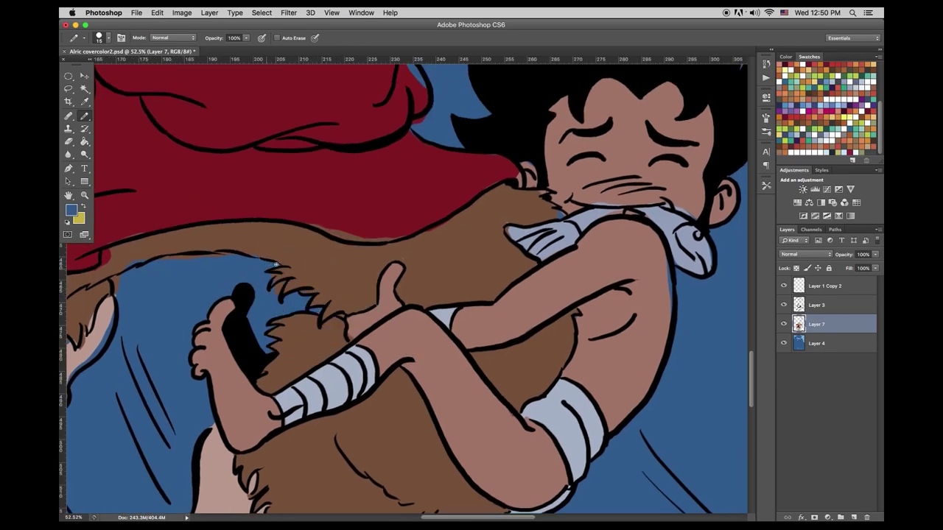
left_click(336, 220, "alt")
left_click(447, 220, "alt")
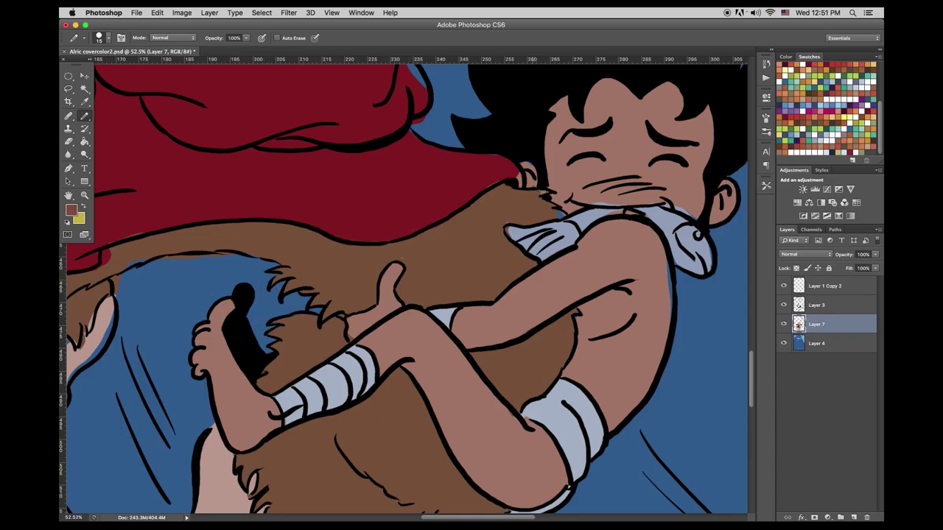
Fill the blue gap along the outline of the boy's back with sampled skin tone
left_click(519, 223, "alt")
left_click(394, 228, "alt")
left_click(534, 172, "alt")
left_click_drag(664, 262, 670, 317)
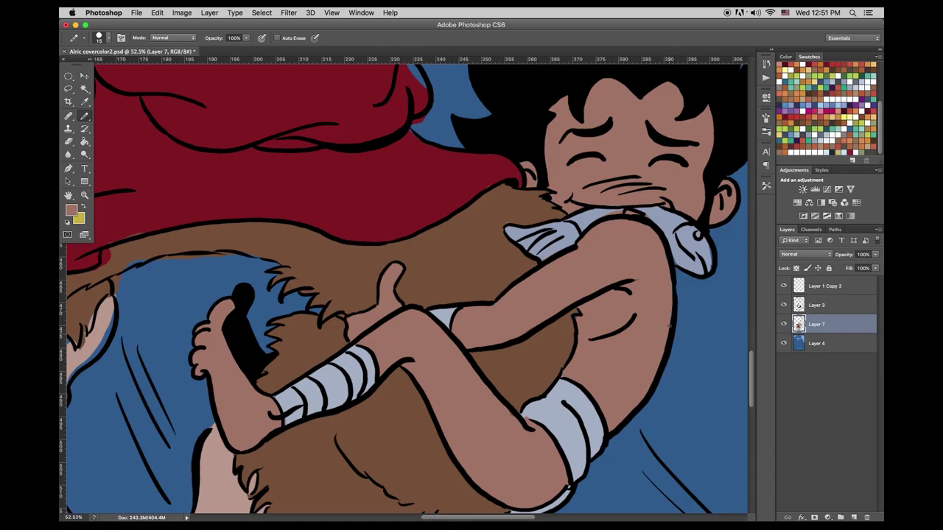
Touch up the colours around the boy's ear and mouth and along the fish with sampled tones
scroll(565, 376, "up", 5)
scroll(565, 376, "right", 6)
left_click(484, 305, "alt")
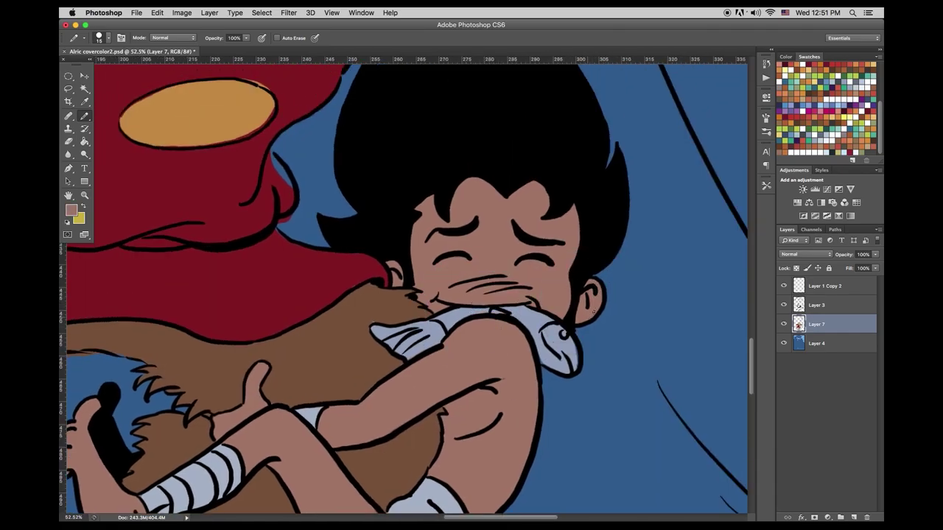
left_click_drag(417, 413, 494, 311)
left_click(495, 311, "alt")
left_click_drag(406, 251, 463, 462)
Correct the red shirt's side bulge, fill the sliver below the belly fold with sampled orange, and clean the oval emblem's edge
left_click(417, 336, "alt")
left_click(331, 221, "alt")
left_click_drag(259, 352, 288, 353)
left_click(405, 266, "alt")
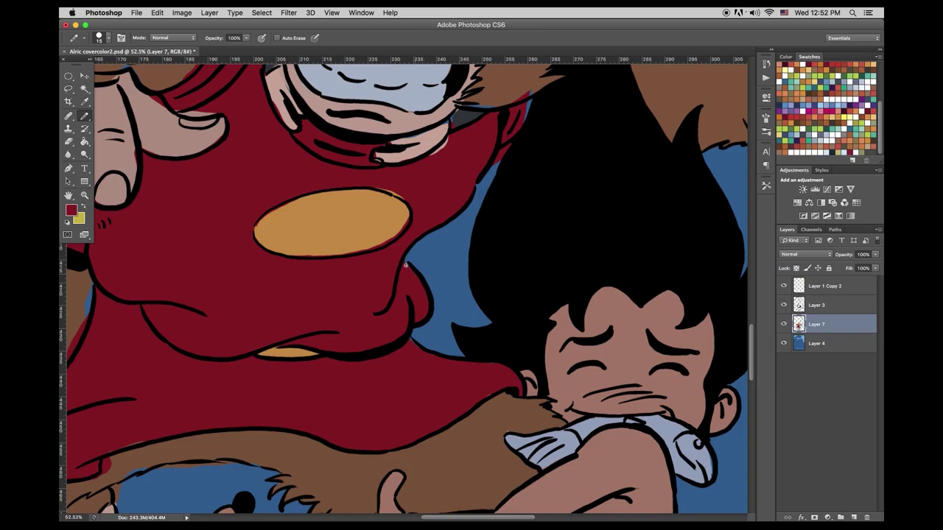
left_click(397, 194, "alt")
left_click_drag(407, 219, 372, 249)
Clean up the background between the red shirt and the boy's black hair with sampled blue
left_click(430, 156, "alt")
left_click(499, 157, "alt")
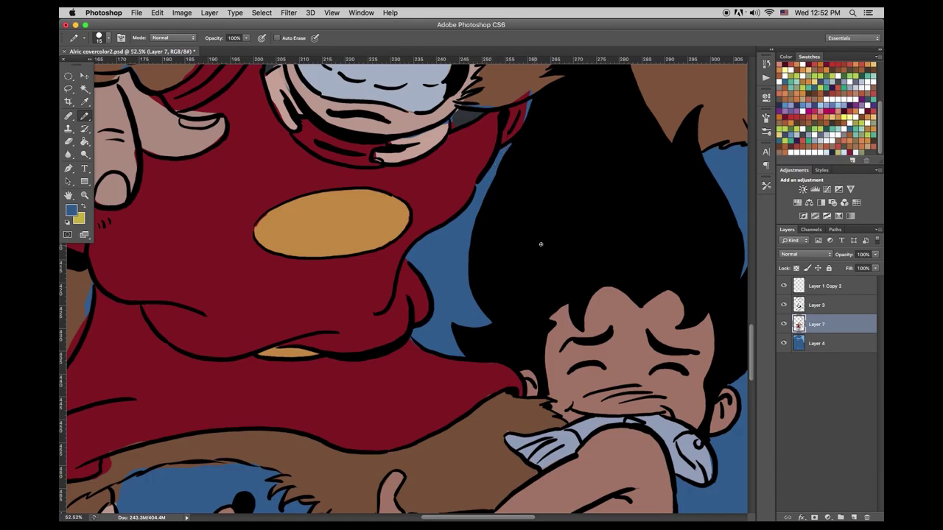
left_click_drag(442, 231, 468, 359)
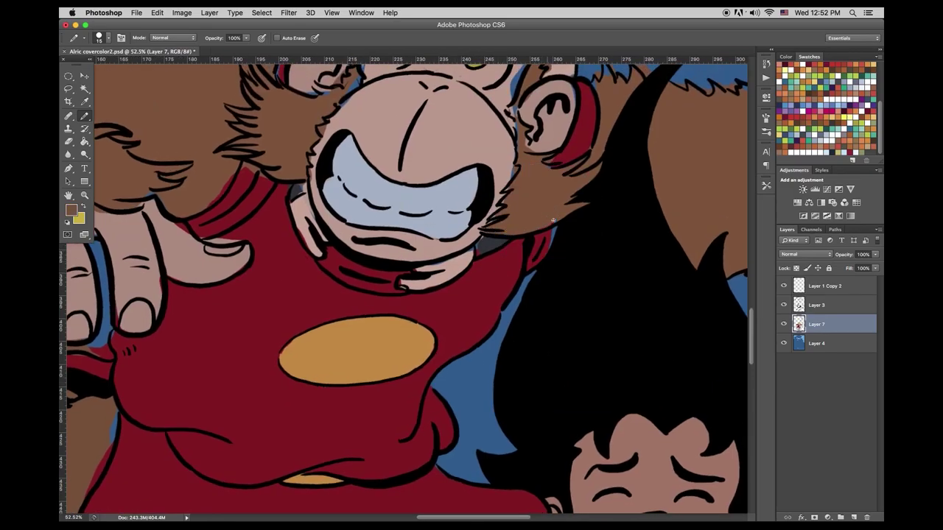
Touch up the colours around the monkey's chin, collar and cheek fur with sampled tones
left_click(452, 257, "alt")
left_click(298, 193, "alt")
left_click(291, 201, "alt")
left_click_drag(244, 200, 325, 301)
left_click(324, 266, "alt")
left_click(412, 195, "alt")
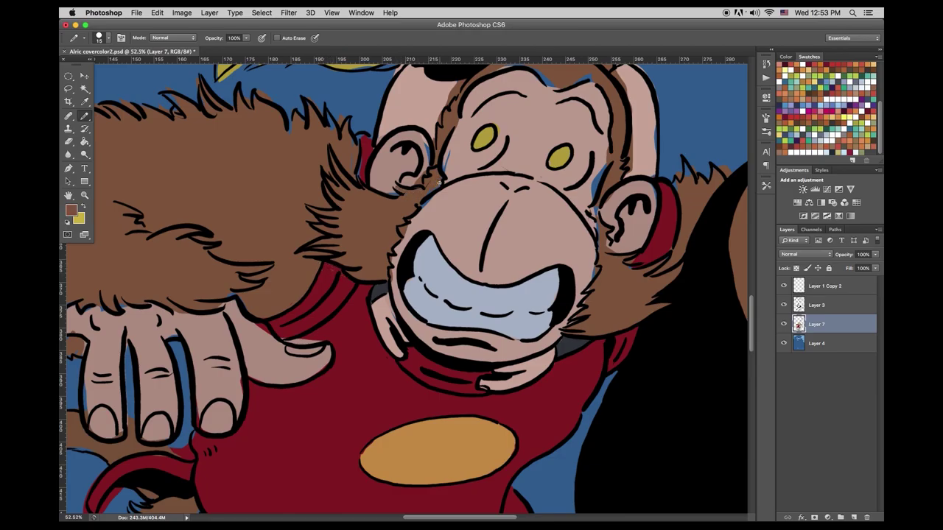
Retouch the fur and skin beneath the monkey's ear beside the big furry arm with sampled pink and brown
left_click(820, 306)
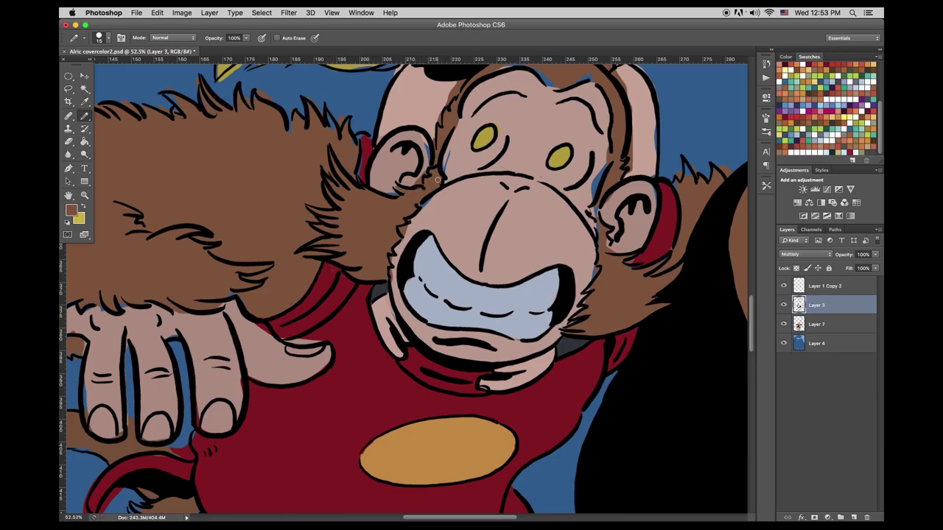
key("alt+bracketleft")
left_click(429, 151, "alt")
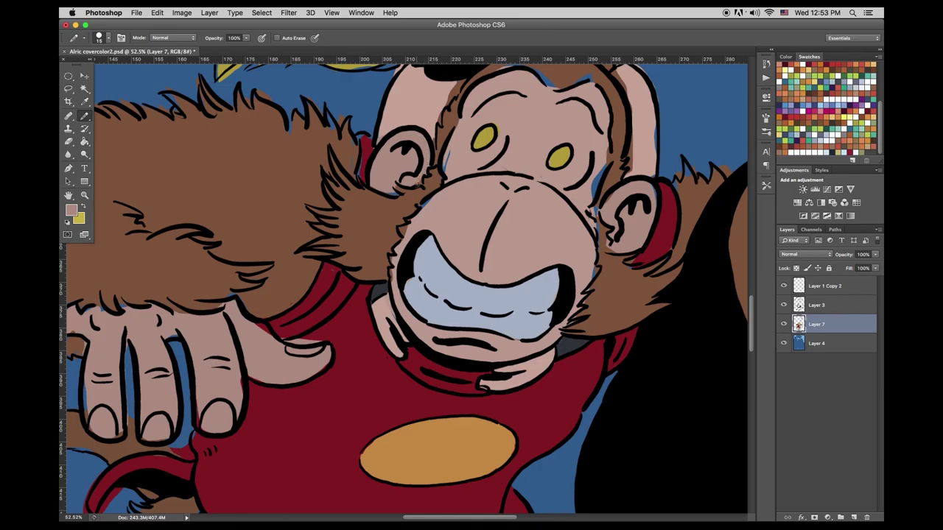
left_click(409, 194, "alt")
mouse_move(403, 186)
left_mouse_down()
mouse_move(394, 185)
mouse_move(423, 209)
left_mouse_up()
left_click(435, 207, "alt")
key("alt+bracketright")
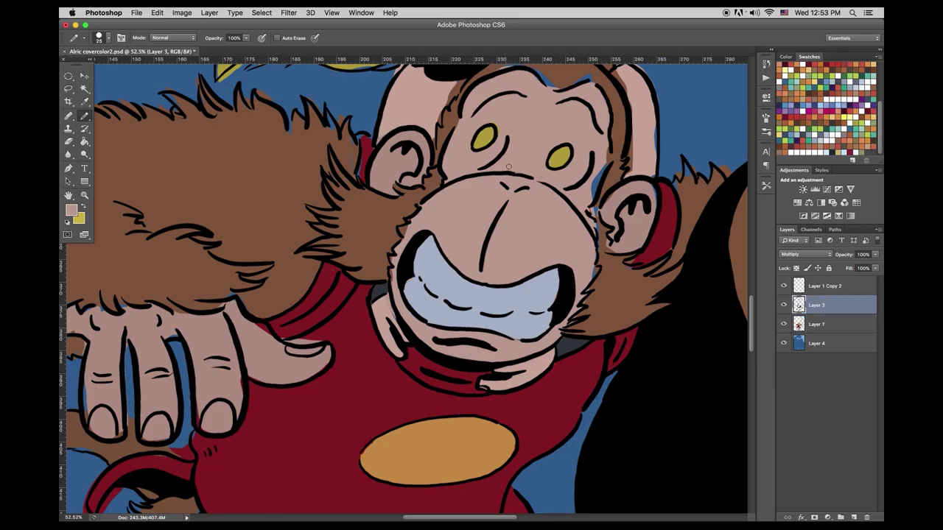
Clean up the outline of the monkey's muzzle and teeth on Layer 7 with sampled colours
key("alt+bracketleft")
left_click(440, 177, "alt")
left_click(404, 230, "alt")
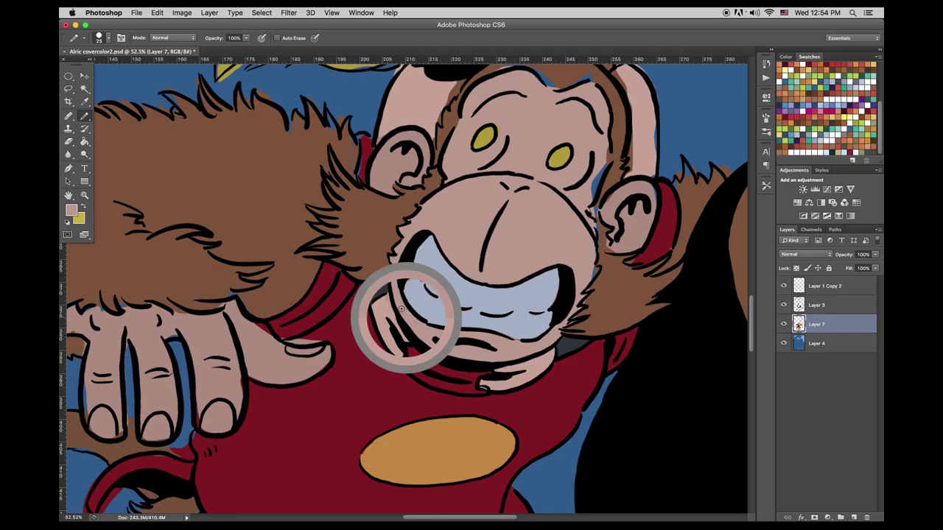
left_click(518, 332, "alt")
left_click(588, 260, "alt")
left_click_drag(594, 266, 595, 276)
Fill the blue gaps around the monkey's ear beside the red sleeve, the adjoining cheek and the girl's arm with sampled colours
left_click(606, 232, "alt")
left_click_drag(597, 224, 595, 213)
left_click_drag(609, 238, 609, 247)
left_click(621, 243, "alt")
left_click_drag(653, 187, 655, 201)
mouse_move(608, 201)
left_mouse_down()
mouse_move(604, 158)
mouse_move(591, 197)
left_mouse_up()
left_click(612, 189, "alt")
key("super+z")
left_click(598, 161, "alt")
left_click_drag(605, 162, 591, 197)
left_click_drag(553, 144, 549, 236)
Clean up the underside of the girl's blonde hair and the edge of her red sleeve behind the monkey's ear
left_click(354, 158, "alt")
mouse_move(355, 160)
left_mouse_down()
mouse_move(410, 141)
mouse_move(395, 158)
mouse_move(409, 144)
left_mouse_up()
left_click(389, 166, "alt")
left_click(404, 146, "alt")
left_click(364, 230, "alt")
left_click_drag(360, 231, 356, 268)
left_click(348, 249, "alt")
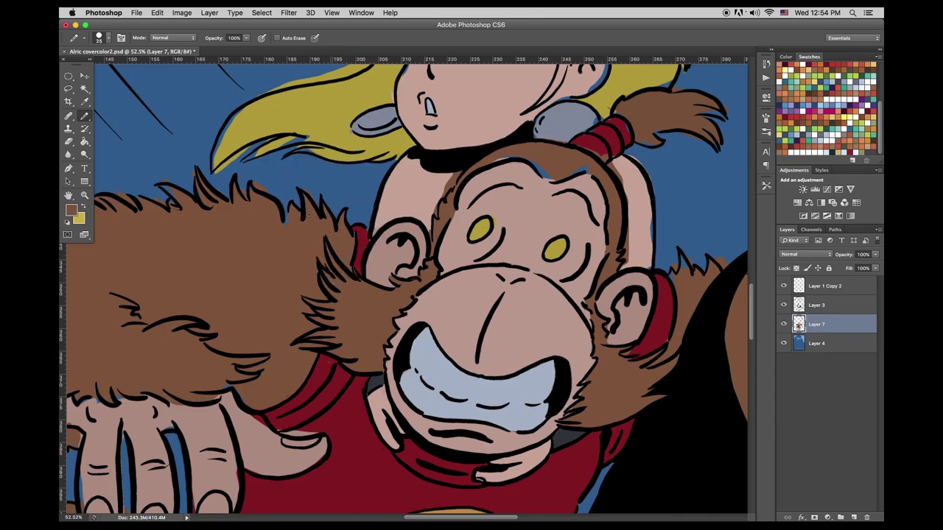
Touch up the monkey's collar edge and fill the blue gap along its forehead hairline with sampled colours
left_click(255, 424, "alt")
left_click(291, 433, "alt")
left_click(439, 182, "alt")
left_click(364, 229, "alt")
left_click(352, 235, "alt")
left_click(533, 178, "alt")
Fill the blue gaps around the girl's ear, earring and adjacent hair with sampled pink and yellow
left_click_drag(507, 209, 409, 304)
left_click(457, 221, "alt")
left_click(435, 212, "alt")
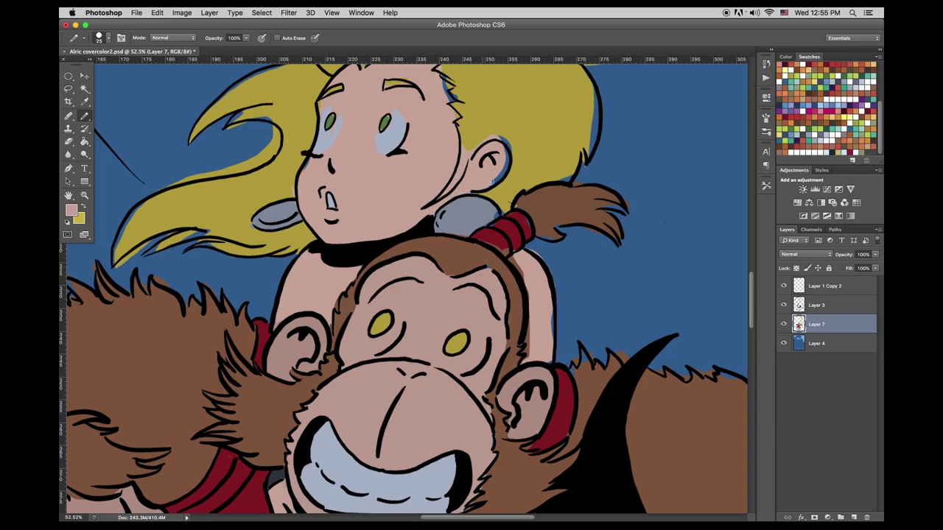
left_click(501, 236, "alt")
left_click(500, 212, "alt")
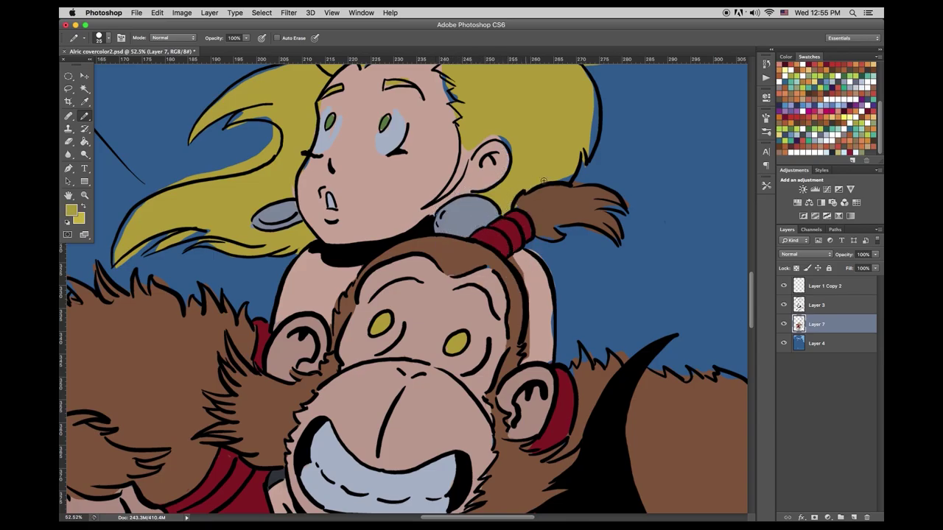
left_click(516, 205, "alt")
Correct the girl's shoulder beneath the monkey's ponytail and the brown edge of its hairline with sampled colours
left_click(550, 247, "alt")
left_click(529, 248, "alt")
left_click_drag(529, 248, 544, 260)
left_click(510, 269, "alt")
left_click(490, 265)
left_click(496, 272, "alt")
left_click(452, 271, "alt")
Paint sampled brown between the knuckles of the monkey's gripping hand with a smaller Pencil
mouse_move(342, 337)
left_mouse_down()
mouse_move(452, 250)
mouse_move(463, 254)
left_mouse_up()
key("[")
left_click(457, 213, "alt")
left_click(465, 227, "alt")
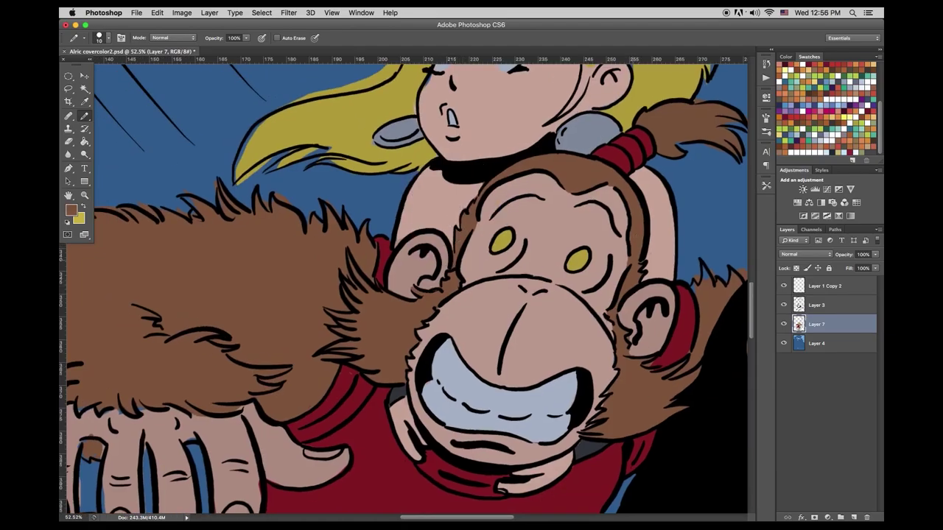
Touch up the oval emblem and the areas around the monkey's mouth, ear and the red sleeve with sampled colours
left_click_drag(631, 335, 467, 201)
left_click(324, 429, "alt")
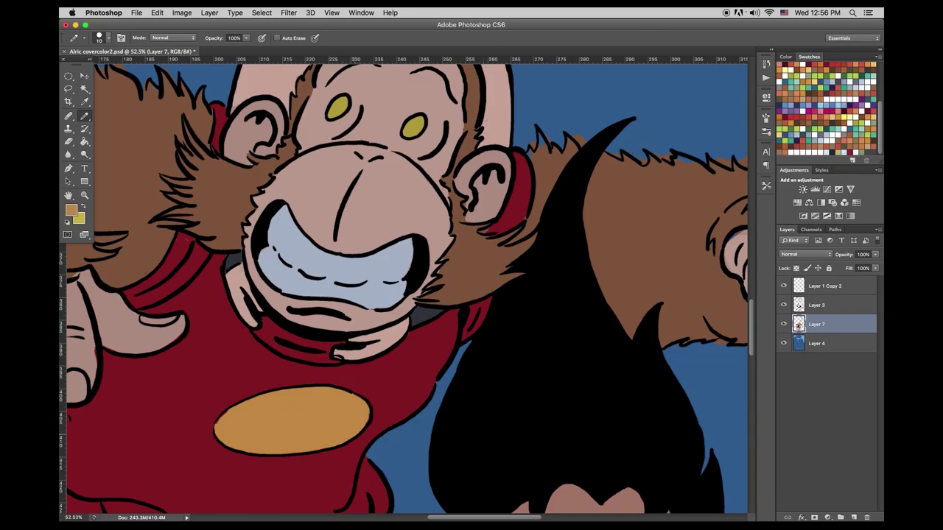
left_click(269, 252, "alt")
left_click(486, 209, "alt")
left_click(453, 250, "alt")
left_click(407, 274, "alt")
left_click(524, 190, "alt")
Clean up the upper fur fringe of the monkey's outstretched arm beside the hair spike with sampled blue and brown
left_click_drag(524, 190, 478, 342)
left_click(503, 301, "alt")
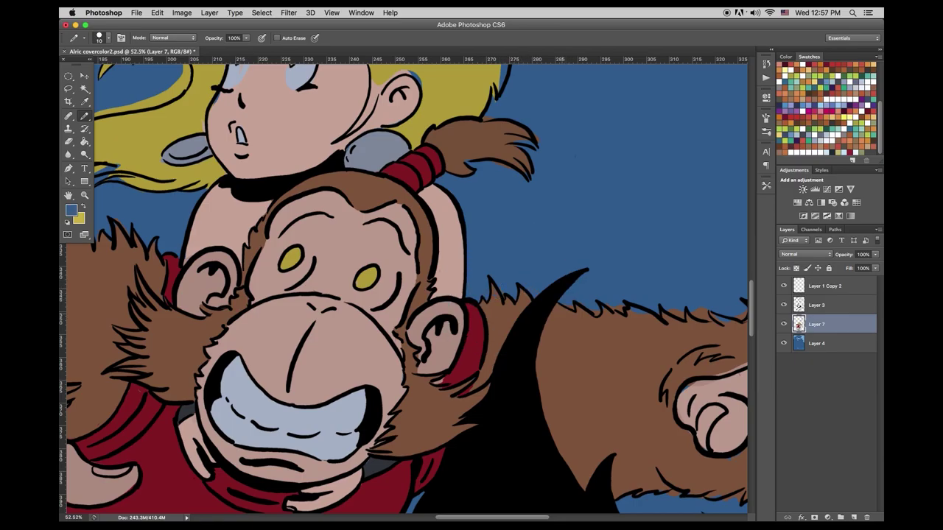
left_click_drag(514, 250, 386, 248)
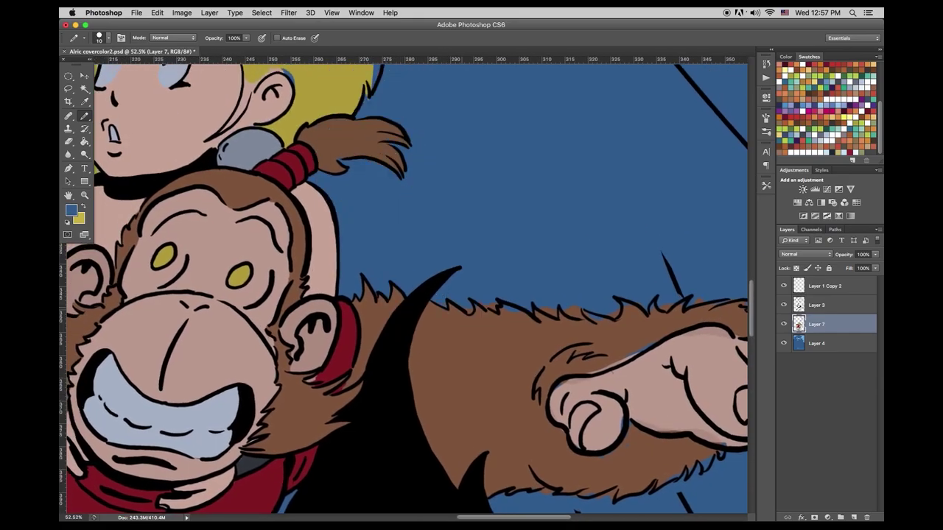
left_click(486, 297)
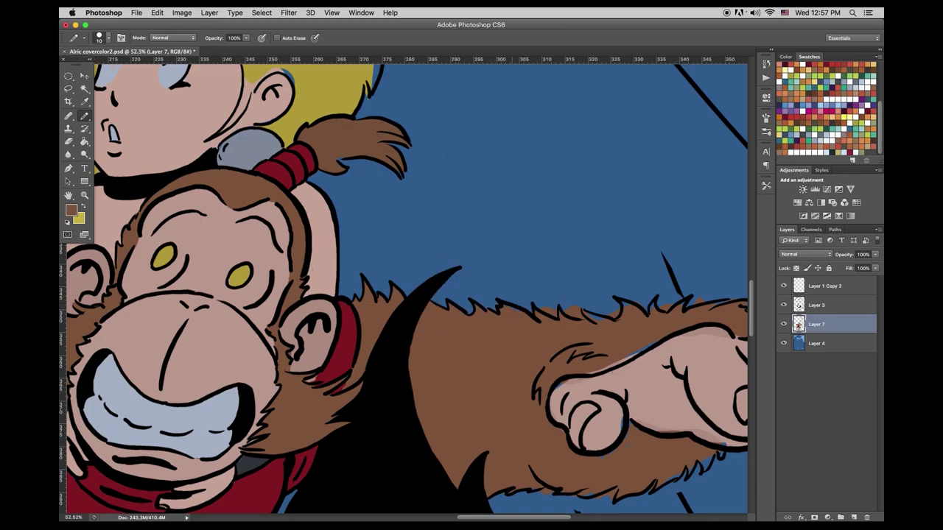
left_click(603, 322, "alt")
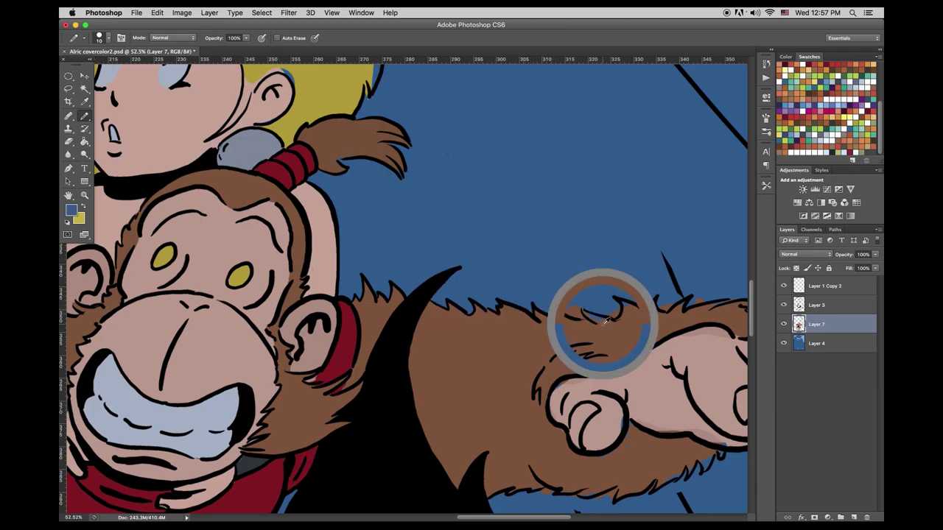
Paint out the brown spills above the outstretched arm's fringe with blue and fill the gap along the wrist with brown
left_click_drag(484, 245, 360, 158)
left_click_drag(506, 223, 517, 208)
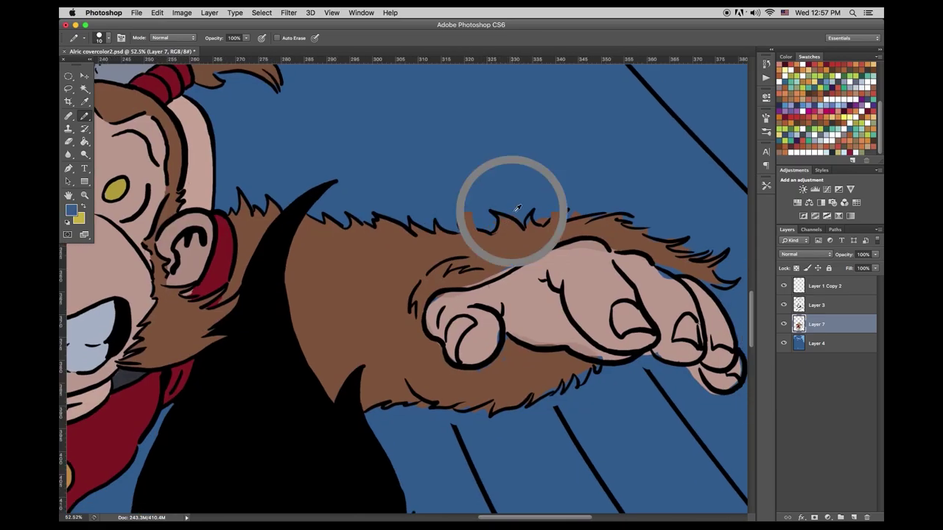
left_click_drag(503, 272, 464, 287)
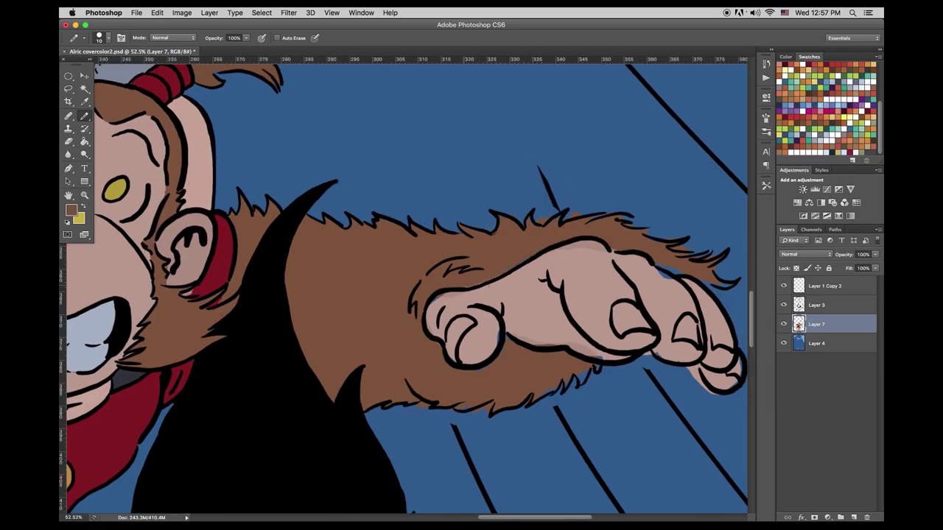
left_click(585, 204)
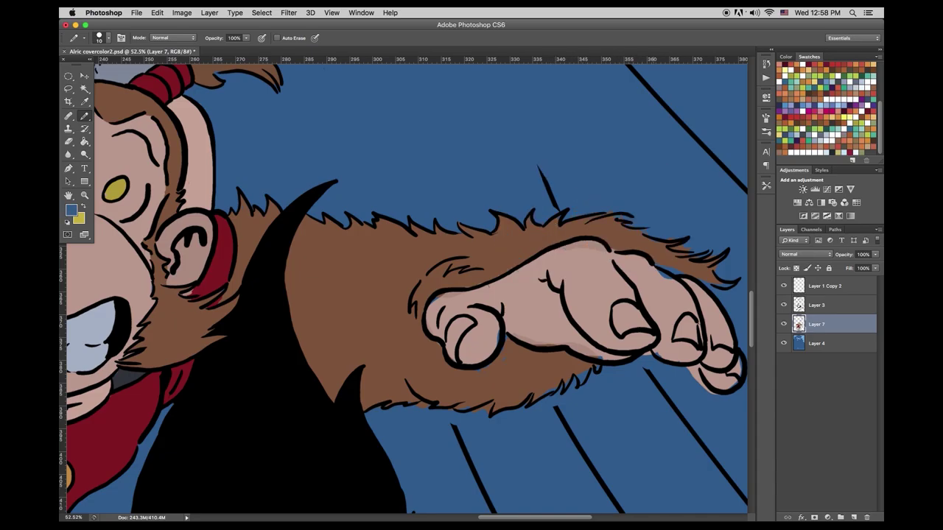
Even out the darker patches along the upper palm and thumb of the outstretched hand with sampled pink
left_click(594, 246, "alt")
left_click_drag(566, 252, 606, 249)
left_click_drag(464, 294, 434, 303)
Correct the lower palm edge and the thumb area of the outstretched hand with sampled pink and brown
left_click(514, 350, "alt")
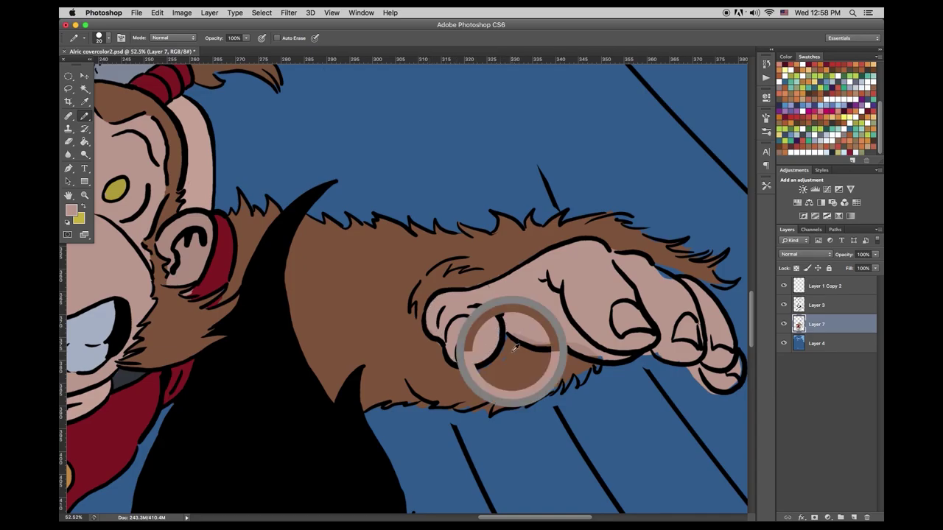
left_click(516, 340, "alt")
left_click_drag(515, 341, 584, 354)
left_click_drag(634, 267, 478, 245)
left_click(538, 346, "alt")
left_click(580, 354, "alt")
left_click_drag(585, 349, 585, 330)
left_click_drag(514, 328, 501, 326)
left_click(493, 325, "alt")
Fill the blue gap in the fur above the outstretched hand's fingers with brown and touch up the adjoining edges
left_click(517, 249, "alt")
left_click_drag(516, 248, 503, 240)
left_click(501, 238, "alt")
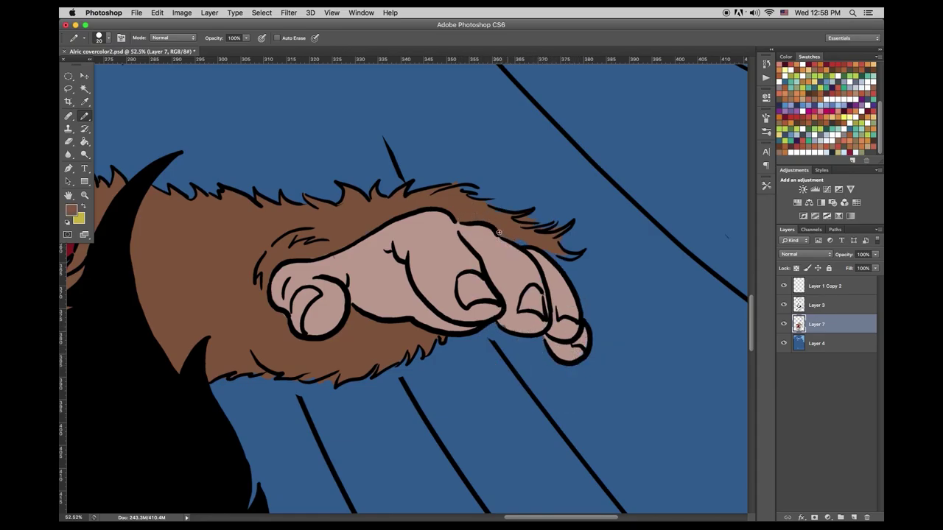
left_click(319, 364, "alt")
left_click(510, 318, "alt")
left_click(510, 222, "alt")
left_click(525, 220, "alt")
key("bracketleft")
Paint brown over the red spill beside the shirt hem and fill the blue gaps in the raised foot's fur cuff
left_click_drag(325, 291, 535, 258)
left_click_drag(423, 239, 708, 179)
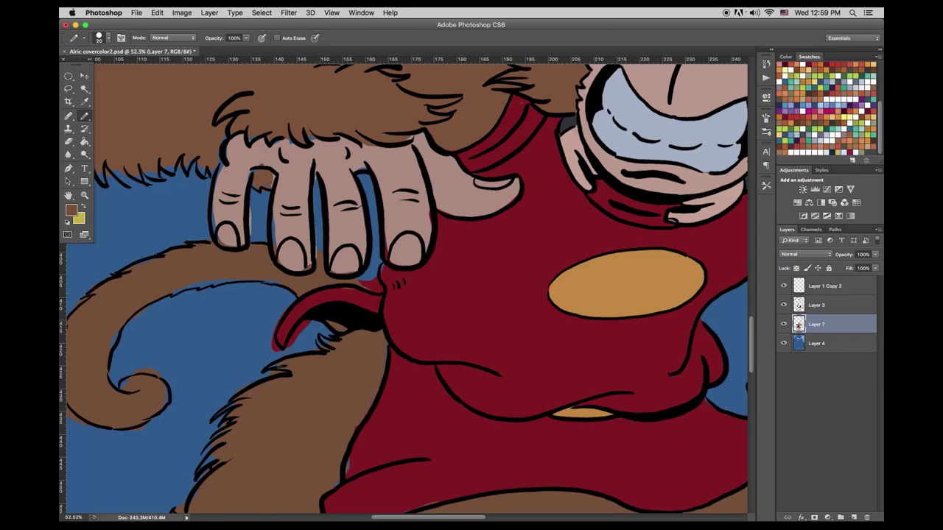
scroll(375, 392, "down", 6)
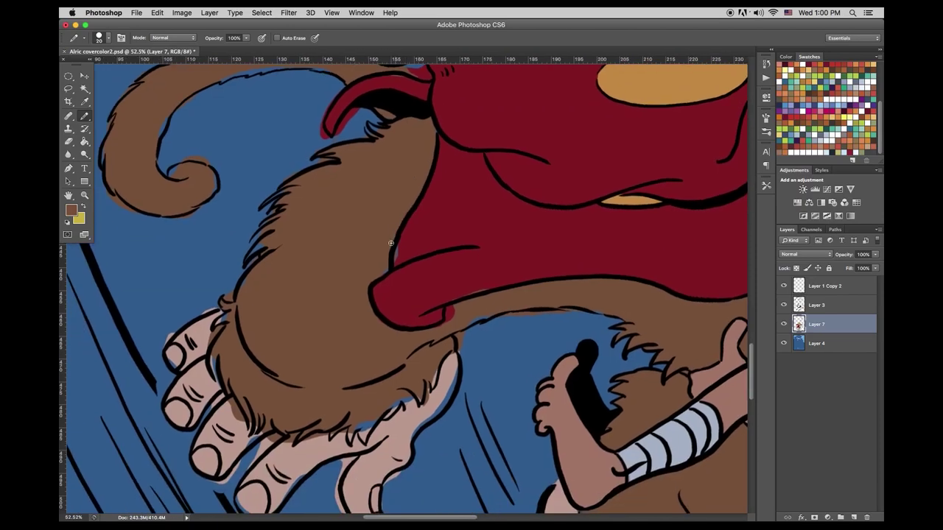
left_click(451, 313)
mouse_move(366, 426)
left_mouse_down()
mouse_move(359, 439)
mouse_move(433, 385)
left_mouse_up()
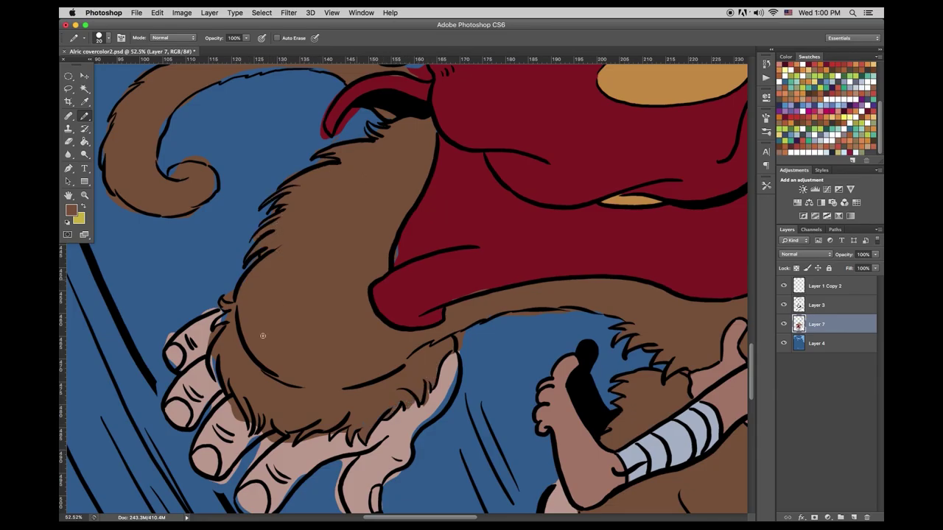
left_click(459, 273, "alt")
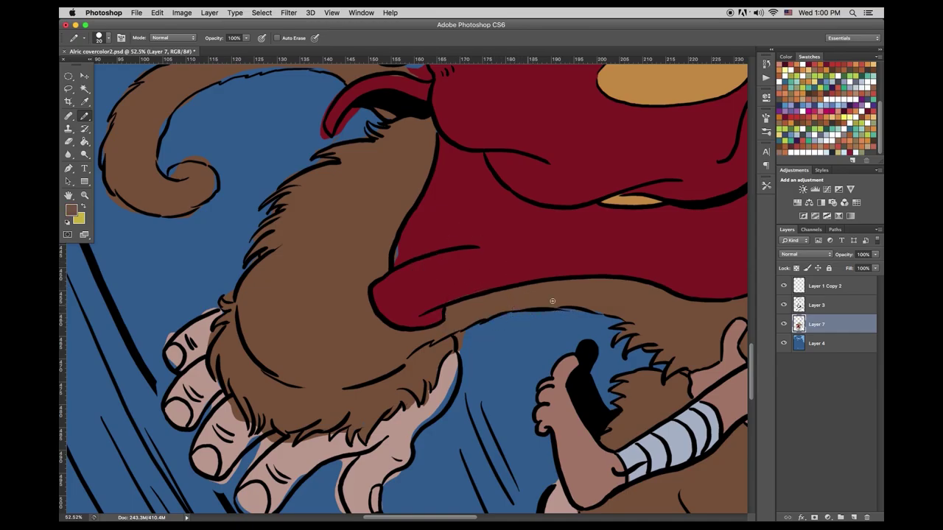
Clean up the heel and upper toes of the monkey's raised foot with sampled pink and blue, and save the document
left_click(452, 374, "alt")
mouse_move(330, 439)
left_mouse_down()
mouse_move(313, 438)
mouse_move(344, 432)
left_mouse_up()
mouse_move(171, 360)
left_mouse_down()
mouse_move(177, 368)
mouse_move(176, 333)
mouse_move(214, 308)
mouse_move(209, 342)
mouse_move(238, 413)
left_mouse_up()
left_click(167, 338, "alt")
left_click(204, 325, "alt")
left_click(211, 405, "alt")
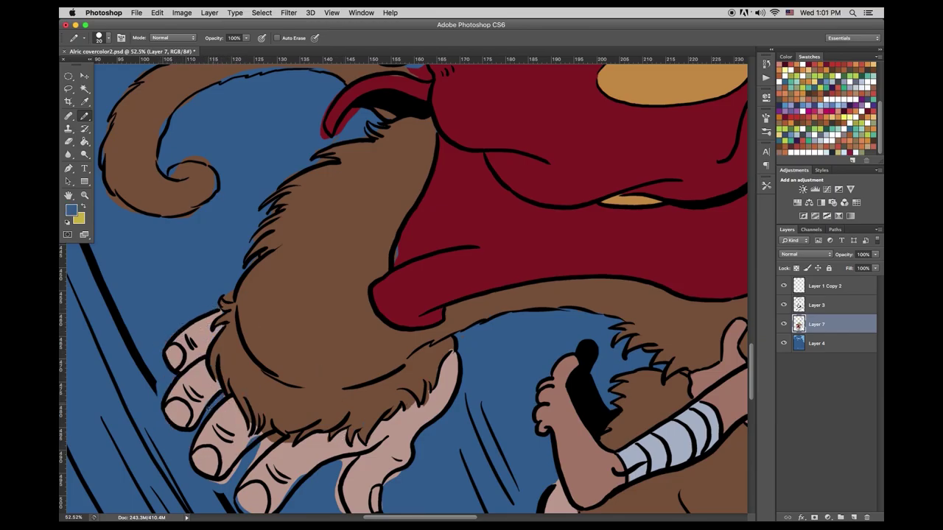
left_click(196, 351, "alt")
scroll(238, 248, "down", 5)
left_click(136, 13)
left_click(145, 118)
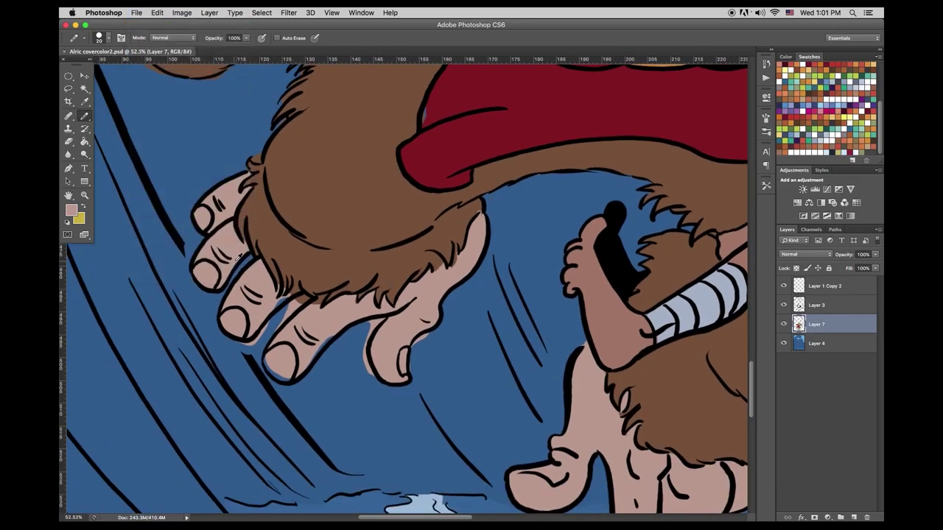
Fill the gaps in the raised foot's lower toes with pink and paint out the spills around them with background blue
left_click_drag(225, 277, 221, 283)
left_click_drag(279, 304, 297, 287)
left_click(248, 348, "alt")
left_click_drag(256, 341, 246, 346)
mouse_move(284, 318)
left_mouse_down()
mouse_move(297, 305)
mouse_move(263, 341)
mouse_move(286, 381)
mouse_move(332, 337)
left_mouse_up()
left_click(279, 360, "alt")
mouse_move(316, 304)
left_mouse_down()
mouse_move(324, 297)
mouse_move(367, 346)
mouse_move(375, 324)
left_mouse_up()
Clean up the raised foot's big toe and the fur cuff's fringe with sampled pink, brown and blue
left_click(329, 279, "alt")
left_click(365, 318, "alt")
left_click(429, 324, "alt")
left_click(279, 285, "alt")
left_click_drag(279, 292, 285, 288)
left_click(455, 274, "alt")
left_click_drag(453, 268, 460, 245)
left_click(308, 175, "alt")
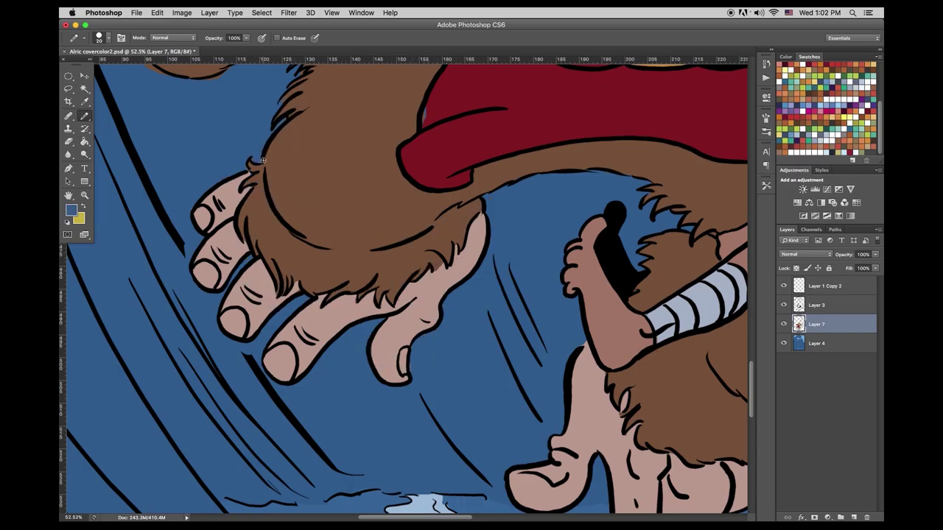
Fill the leftover sliver between the shirt's side edge and the monkey's raised leg with a sampled colour
scroll(282, 314, "up", 5)
scroll(282, 313, "right", 2)
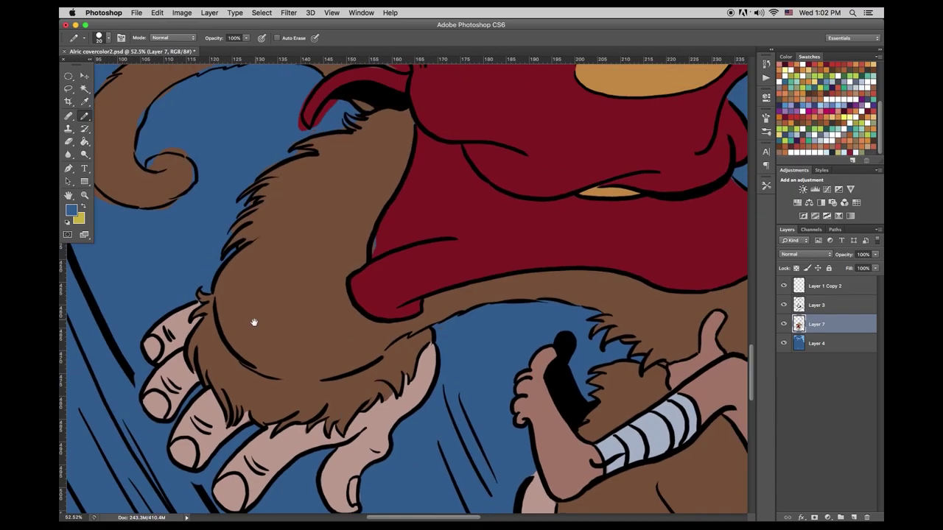
left_click(375, 276, "alt")
left_click(338, 344, "alt")
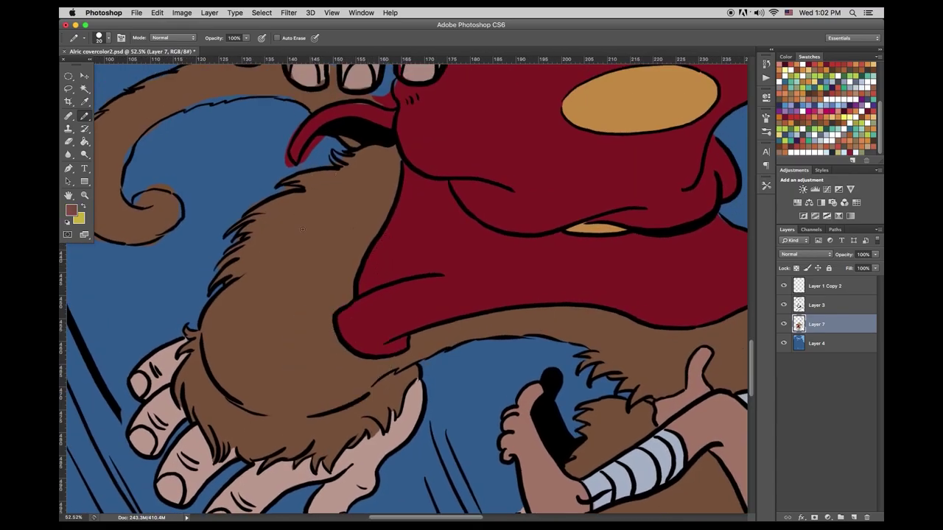
Clean up the shirt's pointed flap by painting out the red spill at its tip and above it with sampled colours
scroll(338, 344, "up", 5)
scroll(338, 344, "left", 2)
left_click_drag(334, 304, 325, 293)
left_click(400, 244, "alt")
left_click(423, 227, "alt")
left_click_drag(414, 235, 423, 241)
Clean up the shirt edge beside the monkey's fingertip and close the outline gap above the flap with black on Layer 3
left_click(381, 225, "alt")
left_click_drag(435, 190, 442, 214)
left_click(436, 223, "alt")
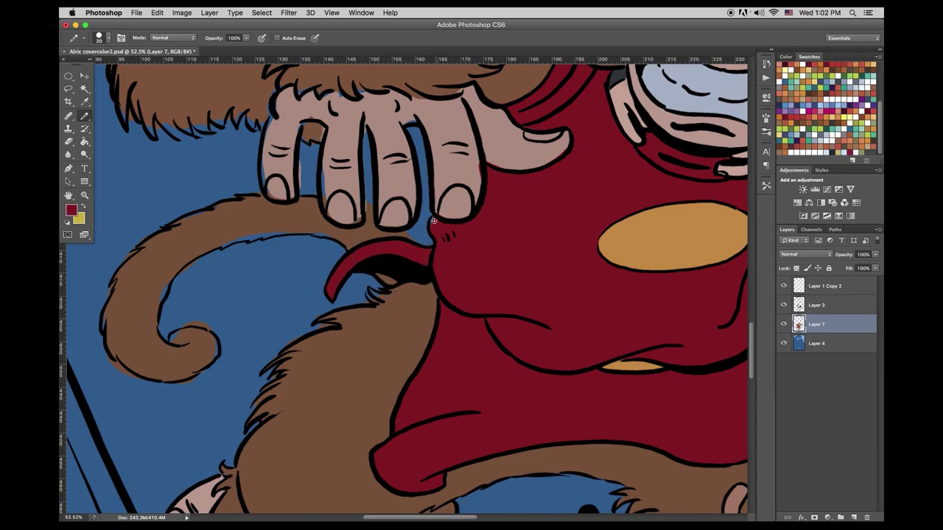
left_click(819, 308)
left_click(407, 231, "alt")
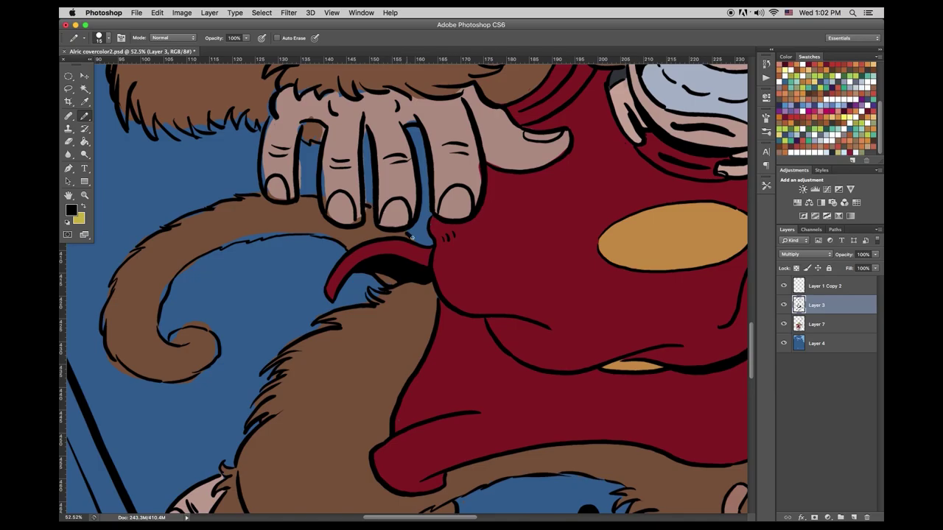
On Layer 7, clean up the monkey's middle fingers and the tail behind them with sampled pink and brown
left_click(826, 322)
left_click(331, 173, "alt")
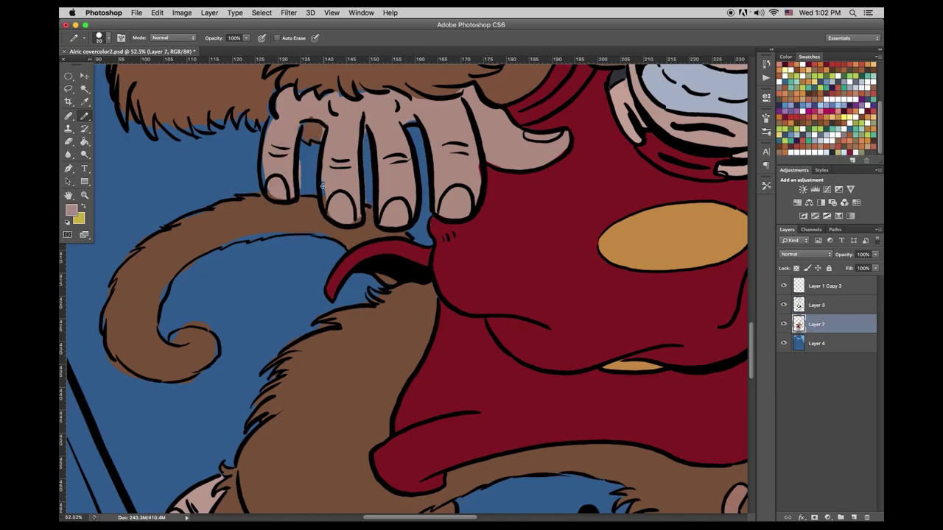
left_click(366, 200, "alt")
left_click(366, 219, "alt")
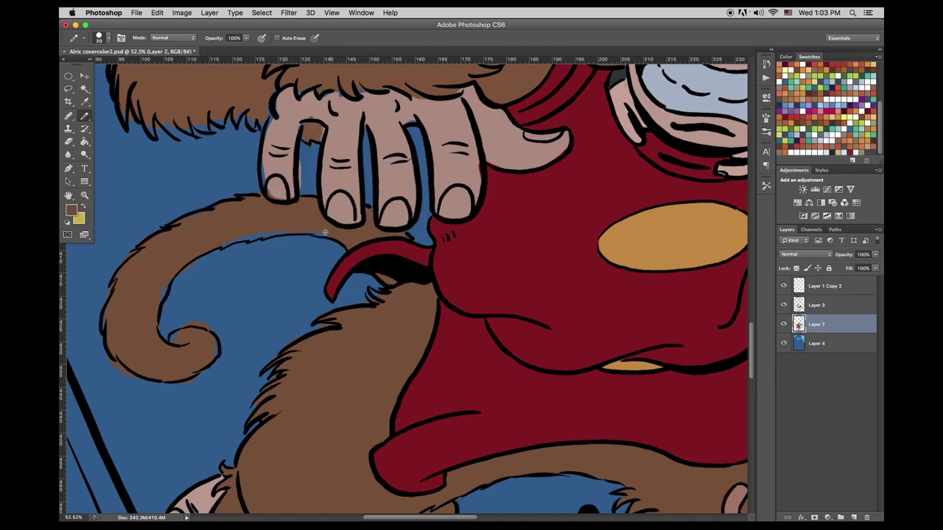
Fill the fur tuft below the flap with brown and paint out spills along the thigh and tail with background blue
left_click_drag(374, 291, 358, 294)
left_click(316, 317, "alt")
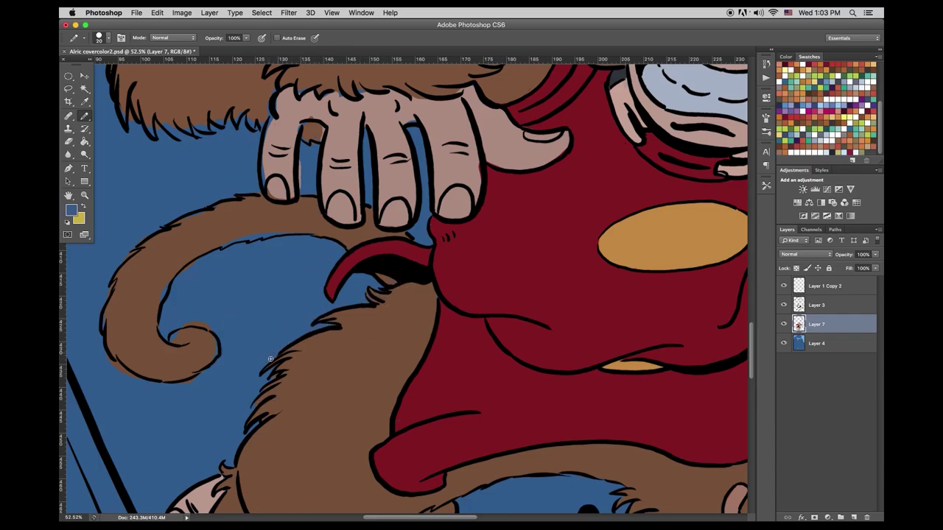
left_click(177, 320, "alt")
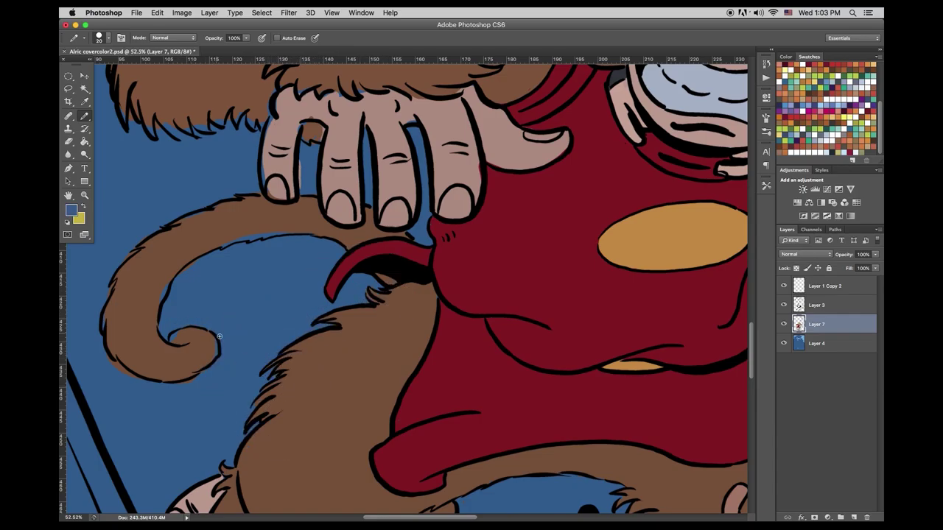
Fill the gaps in the monkey's little finger with sampled pink and touch up the adjacent wrist fur with brown
left_click(308, 115, "alt")
mouse_move(280, 96)
left_mouse_down()
mouse_move(263, 181)
mouse_move(292, 197)
left_mouse_up()
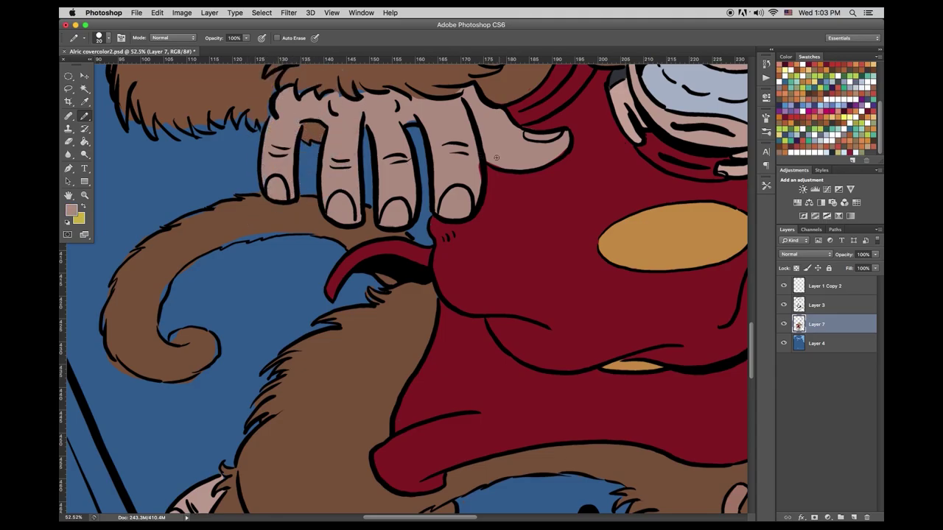
scroll(498, 157, "up", 3)
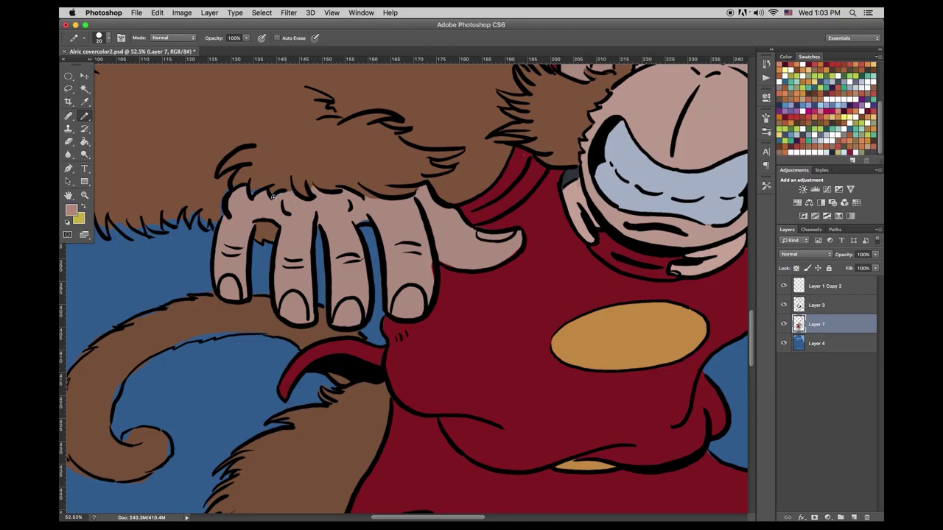
left_click(217, 213, "alt")
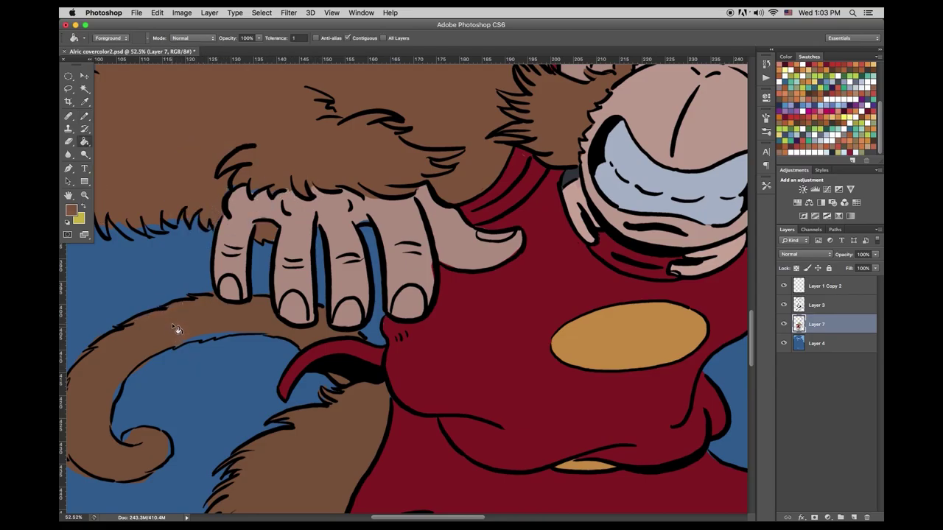
key("w")
left_click(170, 155)
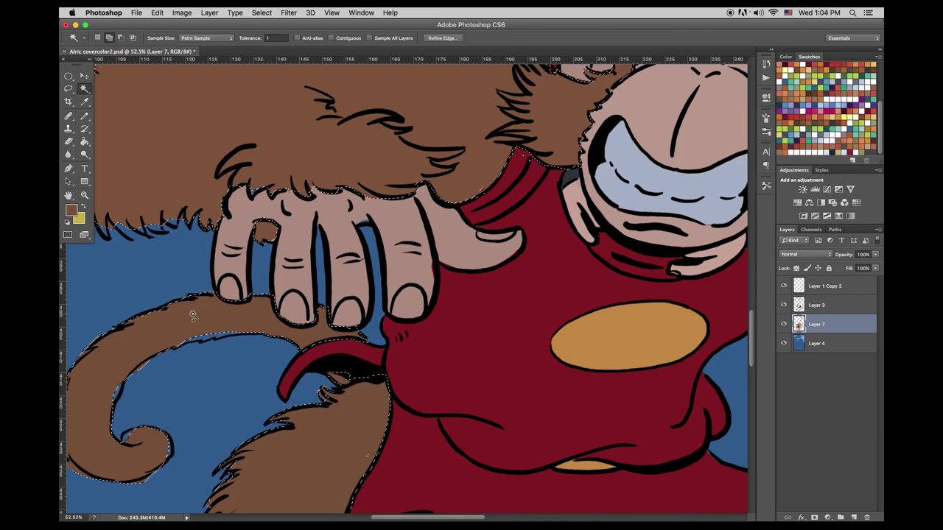
key("ctrl+d")
key("b")
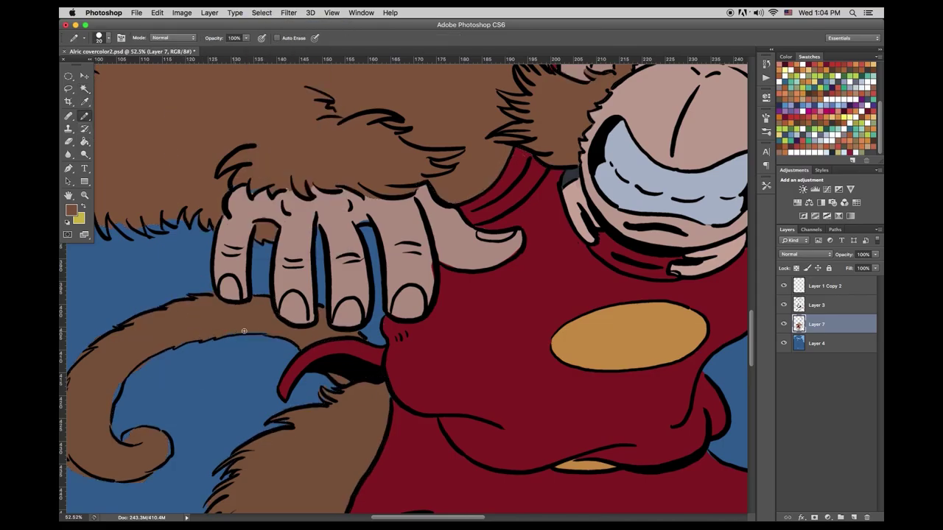
Fill the gaps along the monkey's curled tail with sampled brown and paint out the spills around it with background blue
left_click(423, 273, "alt")
left_click(198, 284, "alt")
left_click_drag(184, 279, 325, 158)
left_click(546, 275, "alt")
left_click(490, 280, "alt")
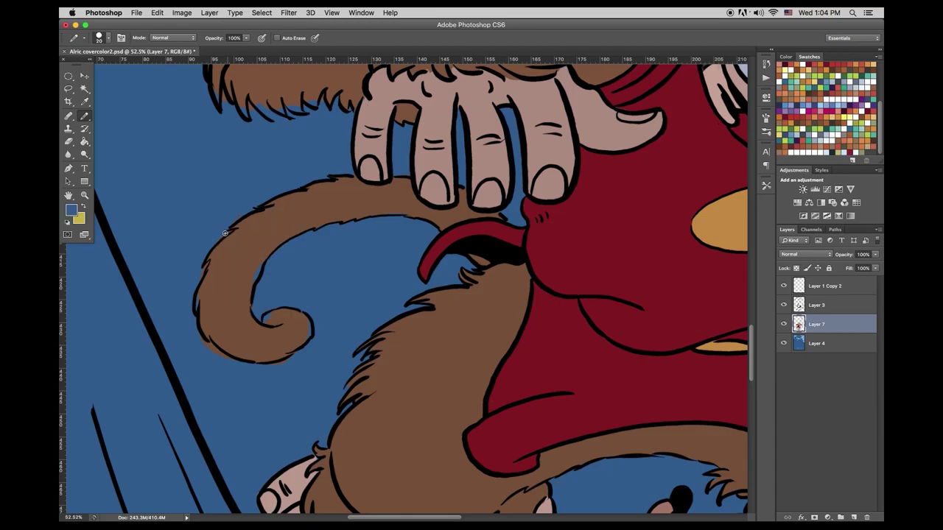
left_click(213, 348, "alt")
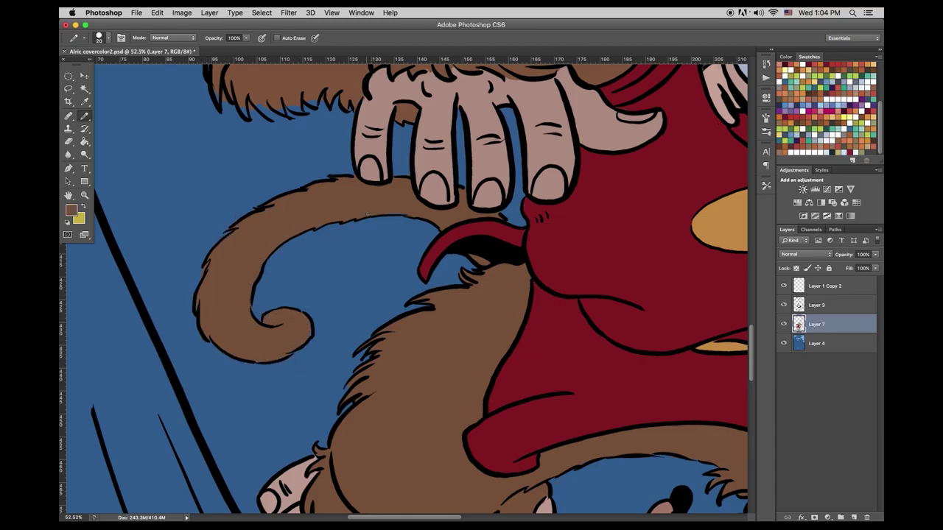
Clean up the fur outline around the monkey's bent elbow and forearm with sampled blue and brown
left_click_drag(400, 195, 428, 414)
left_click(283, 135, "alt")
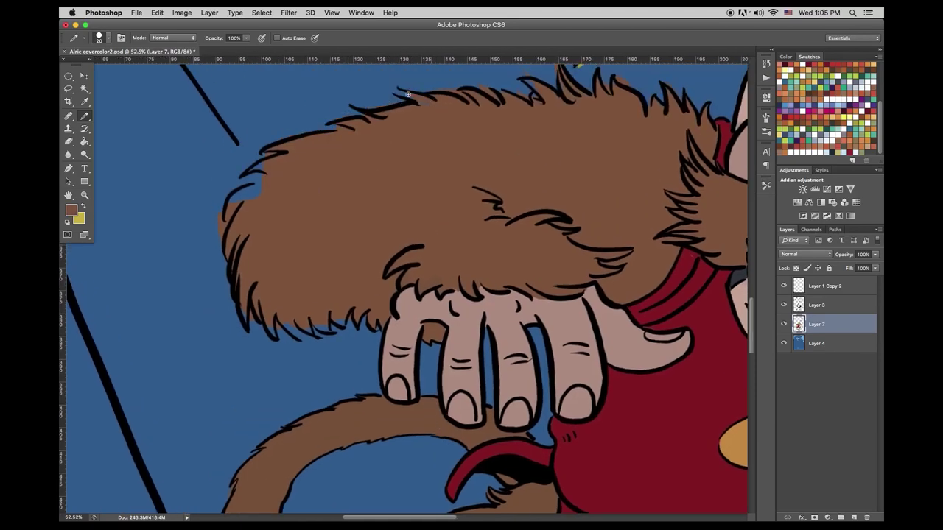
left_click(260, 166, "alt")
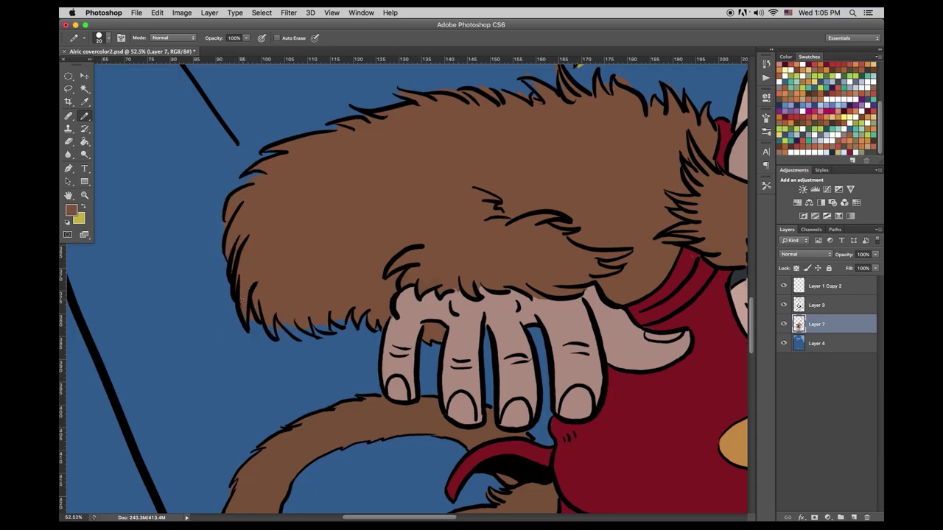
left_click(295, 319, "alt")
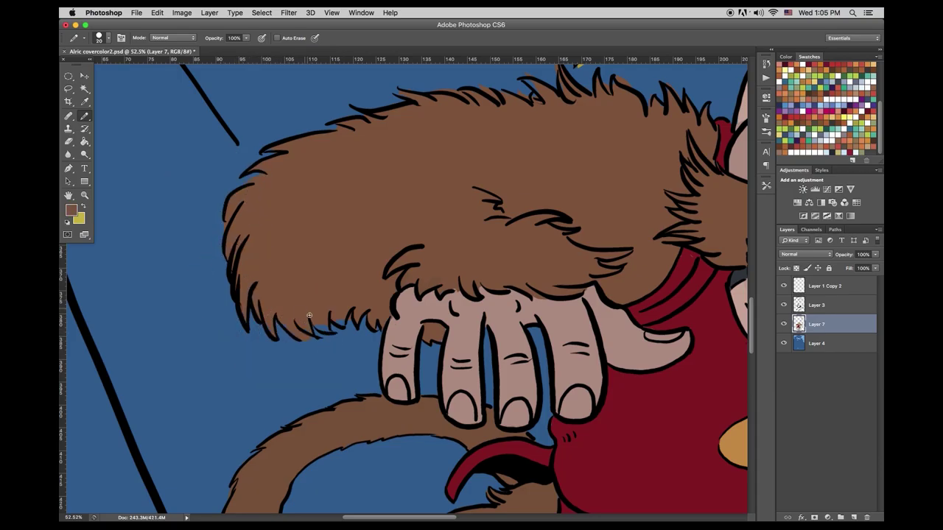
Touch up the monkey's knuckles and wrist fur with sampled blue, pink and brown
left_click(436, 354, "alt")
left_click(521, 293, "alt")
left_click(439, 273, "alt")
Paint out the brown spills between the fur tufts along the top of the monkey's arm with background blue
left_click_drag(567, 137, 447, 305)
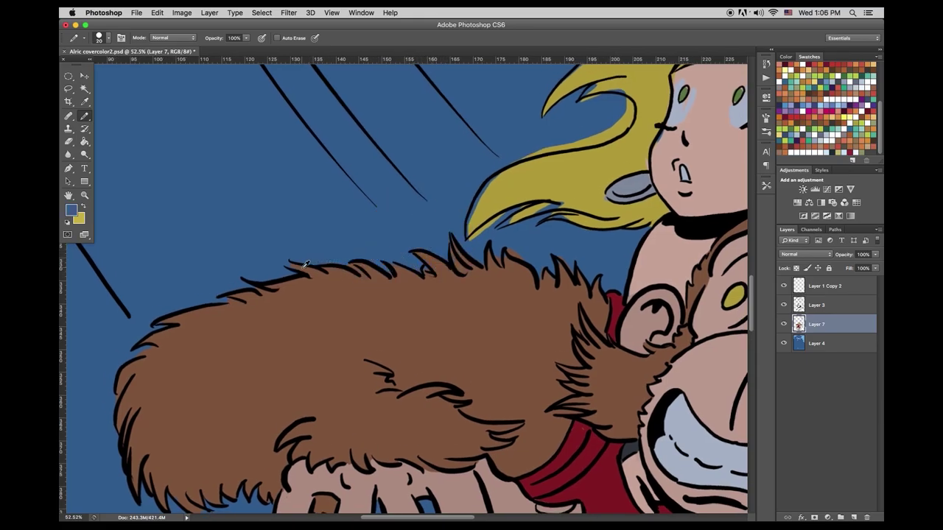
left_click(495, 244, "alt")
left_click(514, 240, "alt")
Clean up the blonde character's ear and the hair bead and ponytail beside it with sampled colours
mouse_move(578, 217)
left_mouse_down()
mouse_move(431, 270)
mouse_move(414, 287)
left_mouse_up()
left_click(657, 186, "alt")
mouse_move(655, 191)
left_mouse_down()
mouse_move(647, 224)
mouse_move(661, 191)
mouse_move(696, 186)
left_mouse_up()
left_click_drag(658, 252, 571, 243)
left_click(672, 244, "alt")
left_click(573, 227, "alt")
left_click(573, 225, "alt")
Touch up the background below the blonde hair and the arm's fur tufts with sampled blue and brown
left_click(347, 254, "alt")
mouse_move(312, 265)
left_mouse_down()
mouse_move(215, 297)
mouse_move(246, 238)
left_mouse_up()
left_click(231, 330, "alt")
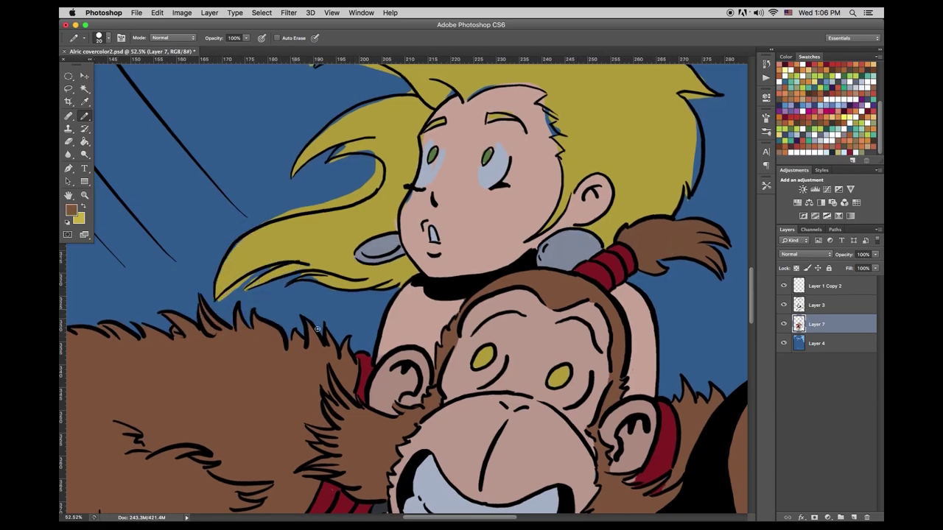
Clean up the edges of the lowest blonde hair lock and the oval earring with sampled yellow, grey and blue
left_click(337, 283, "alt")
left_click(398, 244, "alt")
left_click(282, 202, "alt")
mouse_move(263, 220)
left_mouse_down()
mouse_move(321, 206)
mouse_move(303, 208)
mouse_move(380, 166)
mouse_move(359, 193)
mouse_move(327, 204)
left_mouse_up()
mouse_move(221, 299)
left_mouse_down()
mouse_move(265, 269)
mouse_move(253, 237)
left_mouse_up()
left_click(232, 262, "alt")
left_click(248, 292, "alt")
Touch up the whites of the blonde character's eyes with sampled pale grey
left_click_drag(340, 210, 291, 288)
left_click(438, 229, "alt")
left_click(434, 226, "alt")
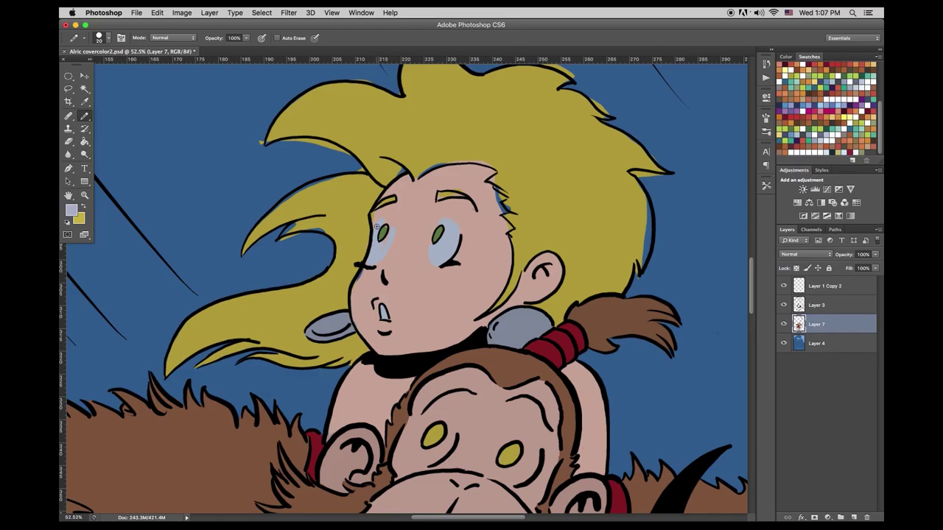
Fill the blue gaps in the blonde hair beside the temple and along the back edge with sampled yellow
left_click(494, 195, "alt")
left_click(509, 209, "alt")
left_click_drag(643, 209, 640, 265)
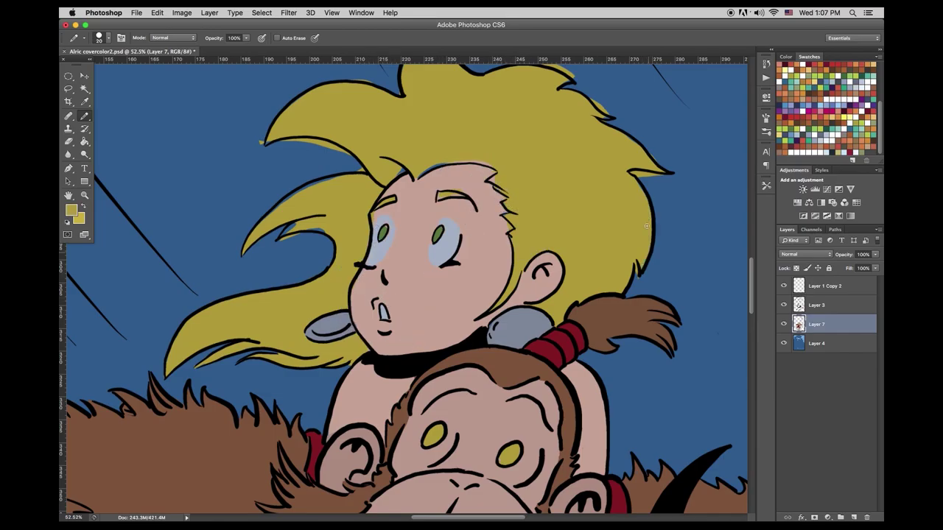
Fill the middle windblown hair lock up to its outline with yellow and clean up its edge with blue
left_click(296, 242, "alt")
mouse_move(283, 240)
left_mouse_down()
mouse_move(302, 236)
mouse_move(326, 181)
left_mouse_up()
left_click(266, 223, "alt")
Clean up the blonde character's hairline, forehead and eye area with sampled yellow and pink
left_click_drag(398, 171, 404, 171)
mouse_move(421, 174)
left_mouse_down()
mouse_move(449, 194)
mouse_move(441, 159)
mouse_move(436, 165)
mouse_move(493, 168)
left_mouse_up()
left_click(450, 185, "alt")
left_click(438, 156, "alt")
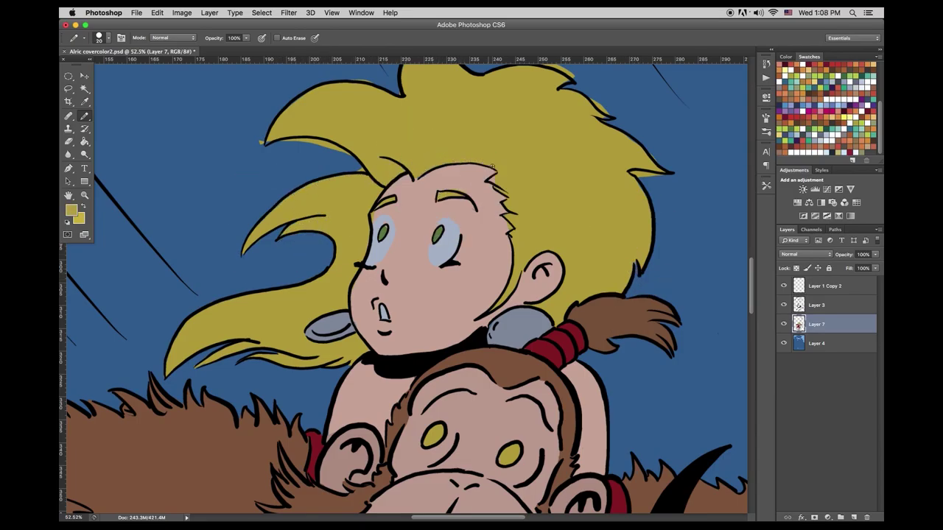
left_click(471, 209, "alt")
left_click(387, 229, "alt")
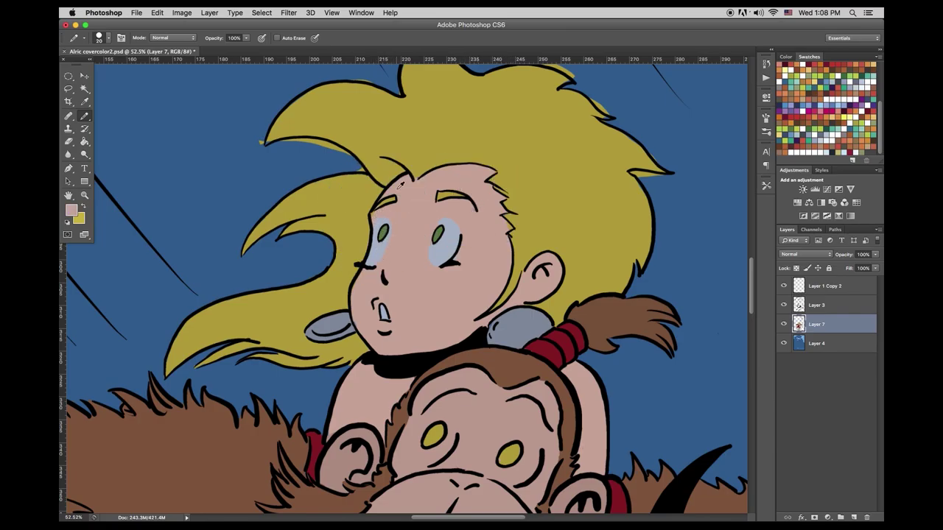
key("alt+bracketright")
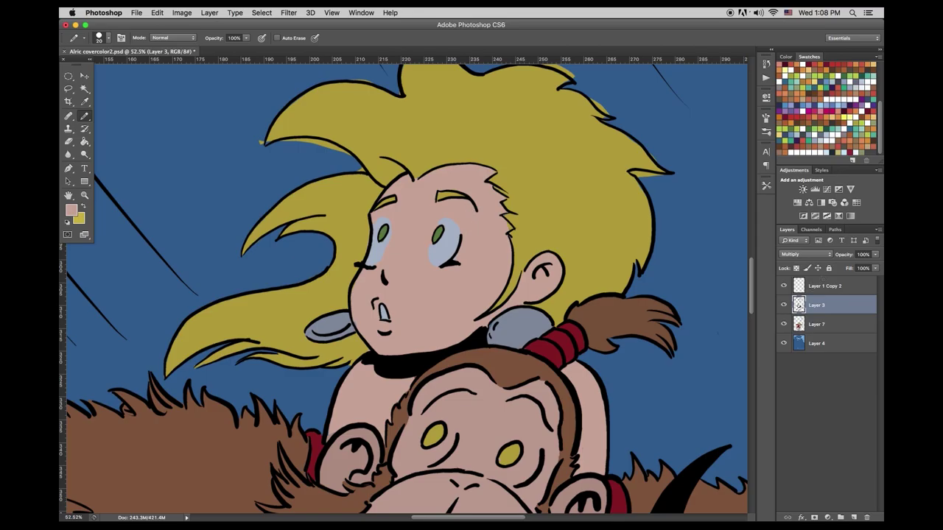
key("alt+bracketleft")
Clean up the edges of the upper windblown forelock with sampled background blue and hair yellow
left_click(344, 170, "alt")
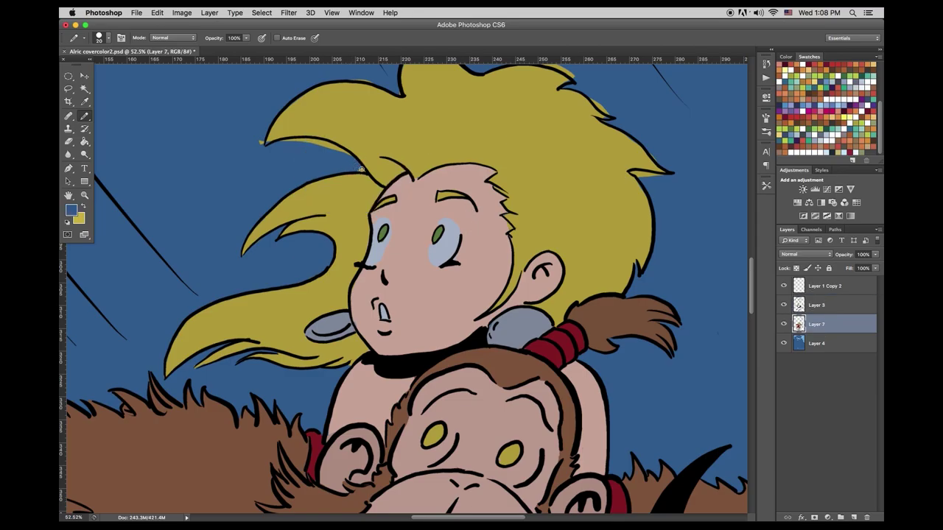
left_click(277, 130, "alt")
scroll(308, 196, "up", 5)
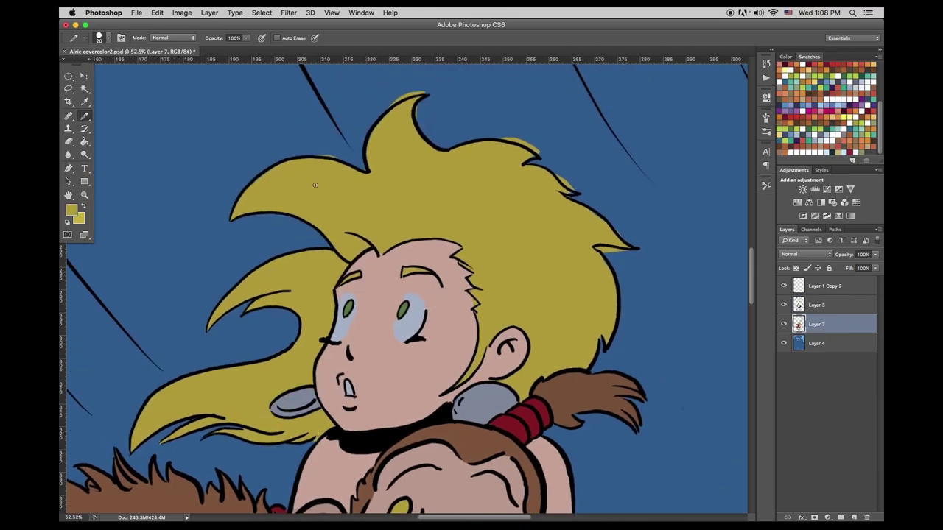
left_click(323, 151, "alt")
Paint out the yellow spills along the hair's top spike and crown with blue and touch up the back tufts with yellow
mouse_move(391, 105)
left_mouse_down()
mouse_move(431, 94)
mouse_move(423, 126)
left_mouse_up()
left_click_drag(504, 137, 539, 152)
left_click(526, 154, "alt")
left_click(576, 193, "alt")
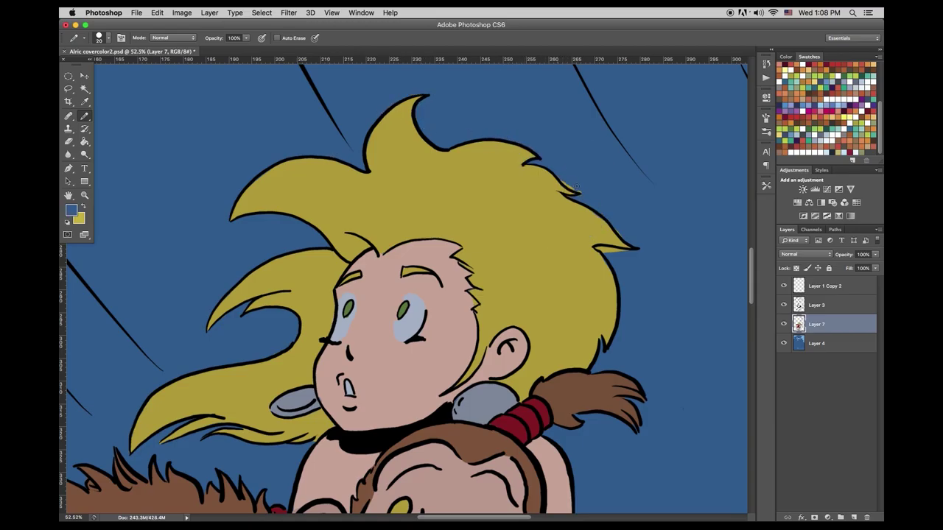
left_click_drag(596, 248, 626, 249)
left_click(598, 328, "alt")
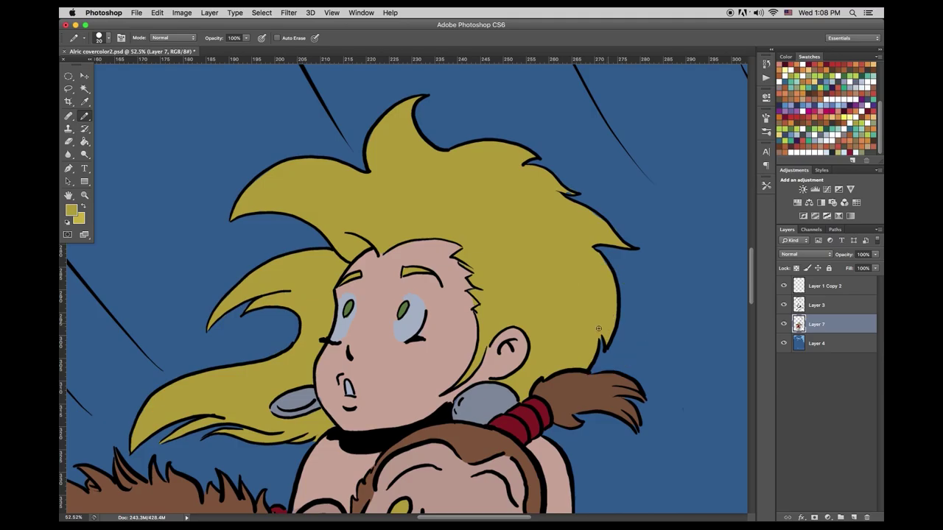
Touch up the blonde character's face and the large hair bead with sampled pink and grey, undoing the last stroke
left_click(326, 394, "alt")
scroll(331, 375, "down", 5)
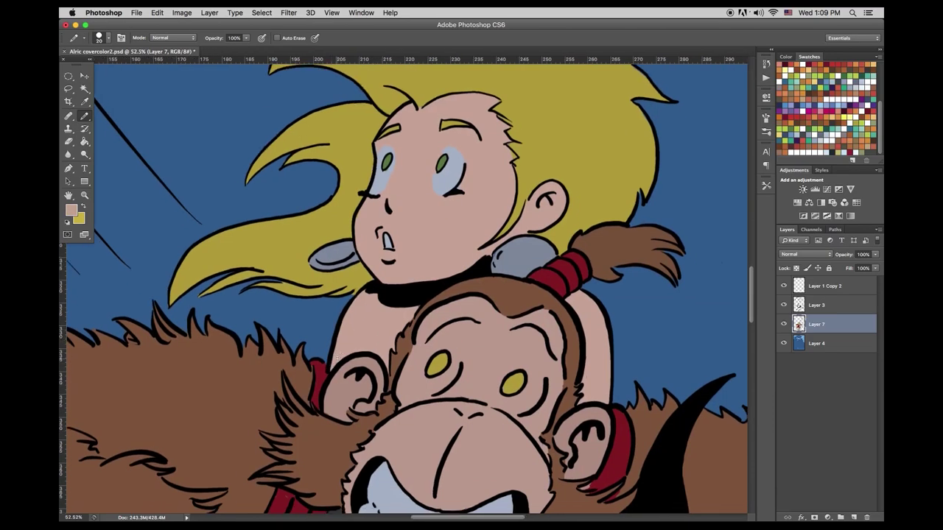
left_click(506, 257, "alt")
left_click_drag(383, 356, 414, 313)
left_click(156, 13)
left_click(177, 23)
Examine the whole cover and the monkey's arm, hand and face up close for remaining gaps and spills
key("z")
left_click_drag(384, 272, 291, 275)
left_click_drag(374, 315, 372, 354)
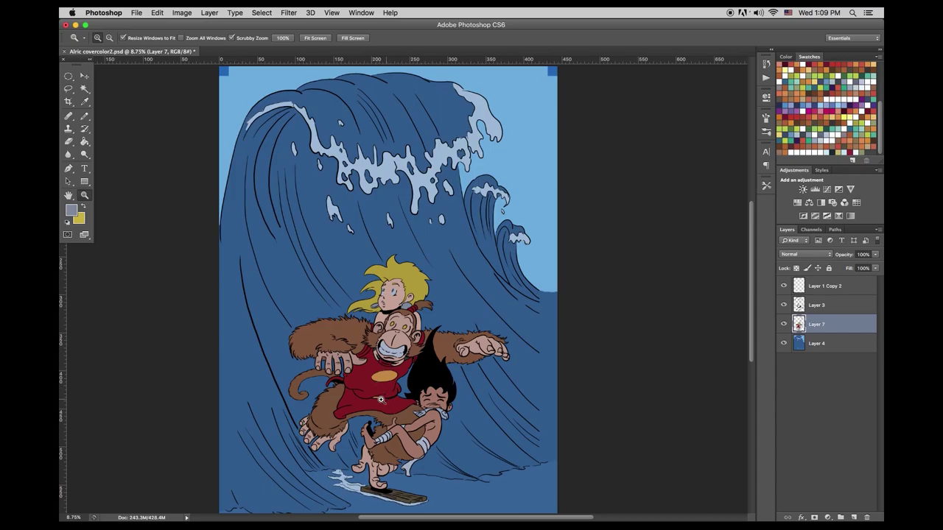
left_click_drag(320, 403, 385, 398)
left_click(84, 116)
left_click(174, 300, "alt")
left_click_drag(302, 153, 255, 347)
left_click_drag(416, 145, 294, 265)
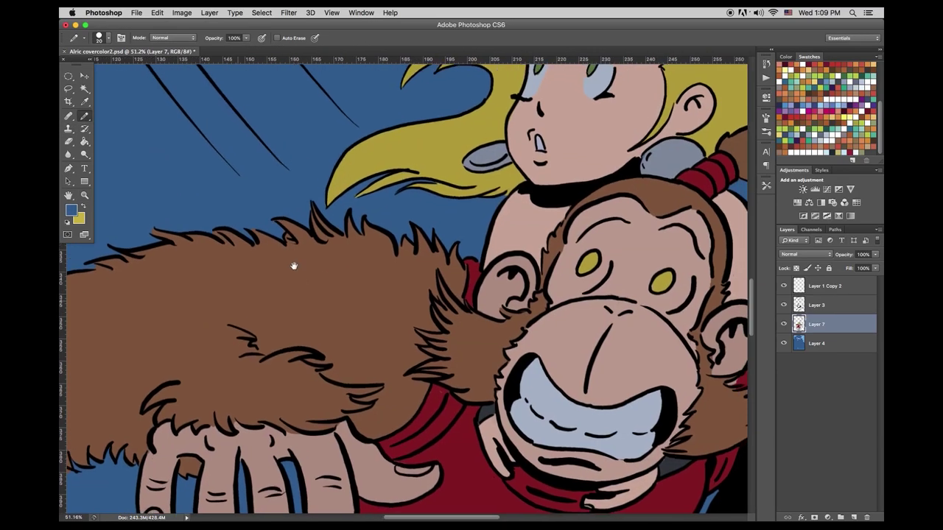
left_click_drag(663, 354, 351, 265)
left_click_drag(449, 312, 356, 222)
Touch up the fur of the monkey's outstretched arm with sampled brown on Layer 7
left_click(627, 214, "alt")
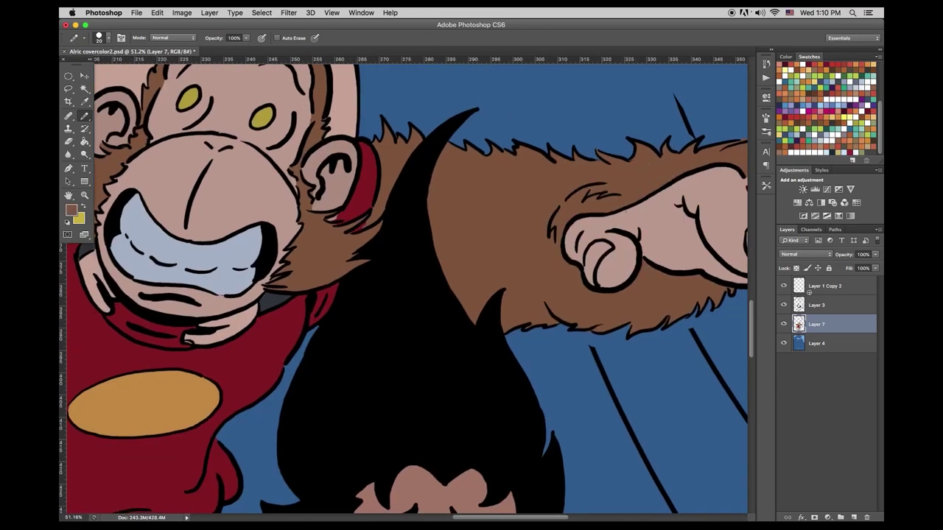
key("alt+bracketright")
key("alt+bracketleft")
left_click_drag(648, 324, 482, 272)
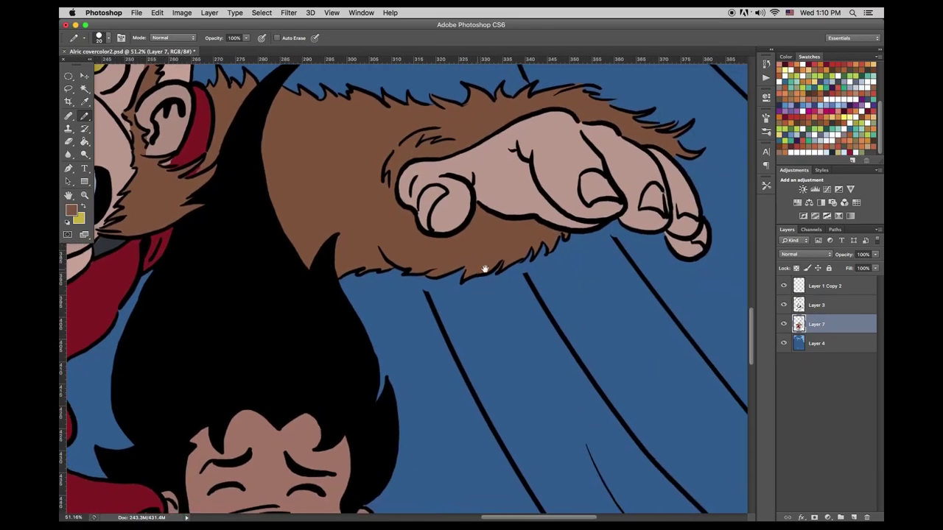
Touch up the monkey's lower-leg fur and the crouching character's limb wraps with sampled brown and pale grey
scroll(425, 278, "down", 5)
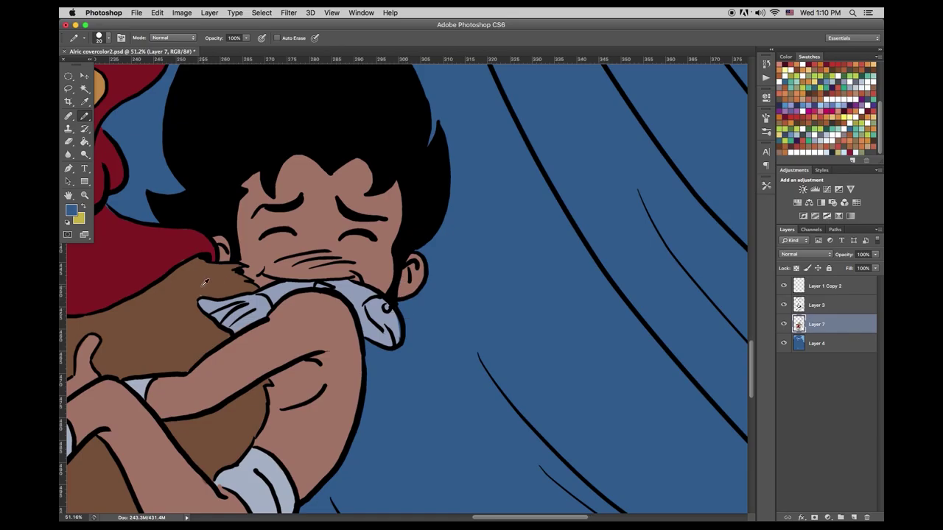
scroll(268, 416, "down", 10)
key("z")
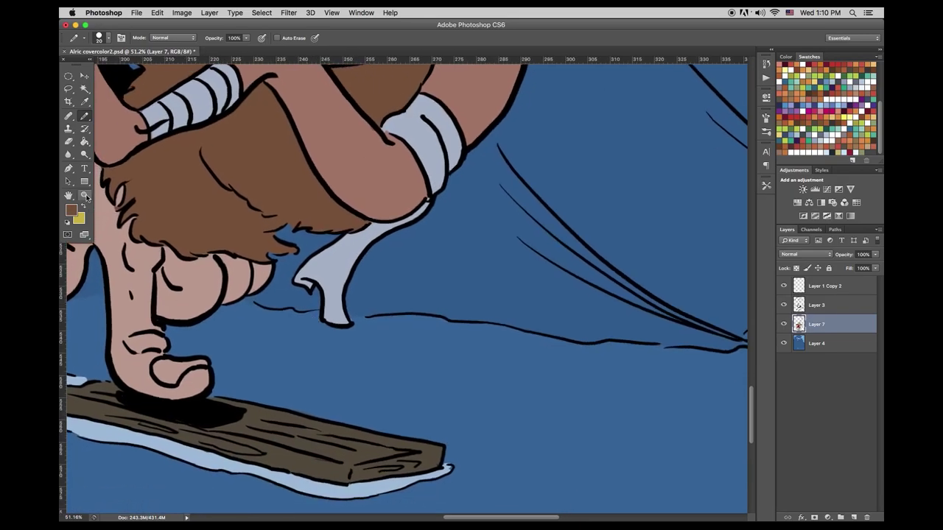
left_click_drag(278, 245, 307, 246)
left_click_drag(150, 130, 256, 328)
left_click(203, 266, "alt")
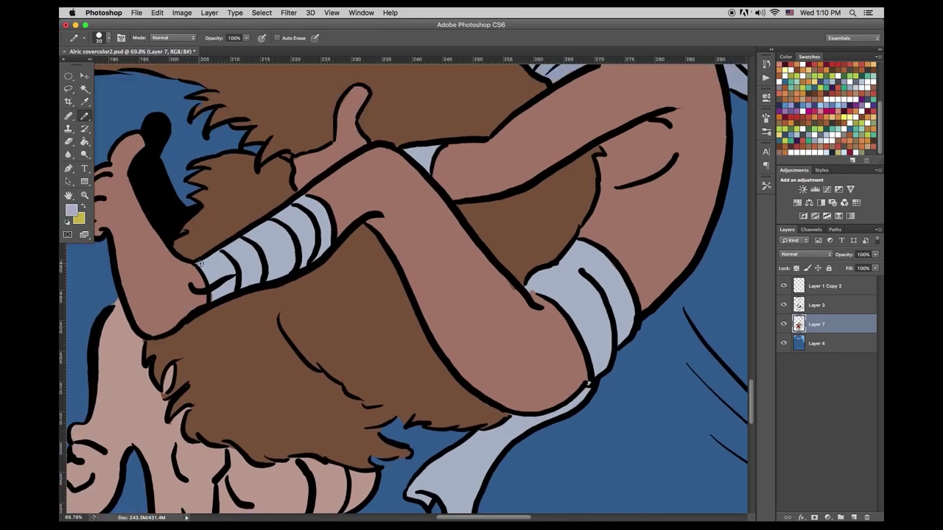
Save the document and view the whole cover
key("z")
scroll(271, 254, "down", 15)
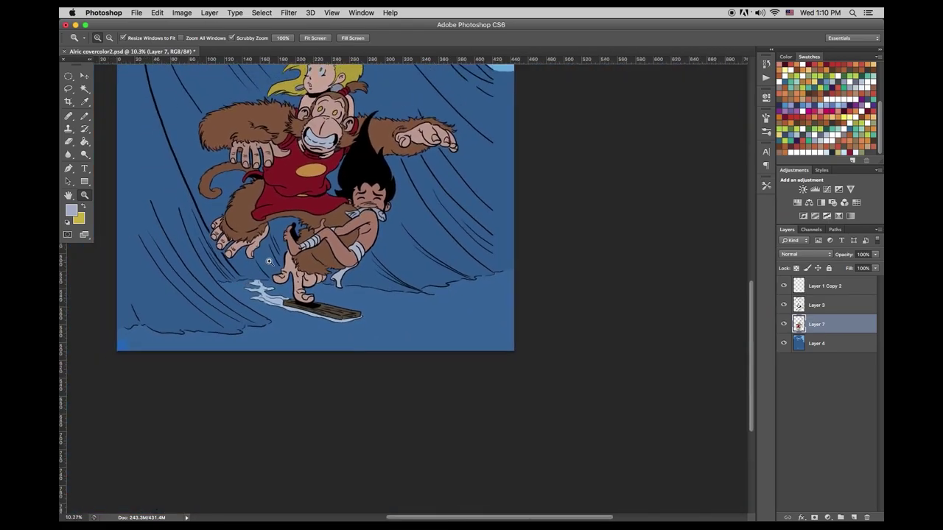
key("super+s")
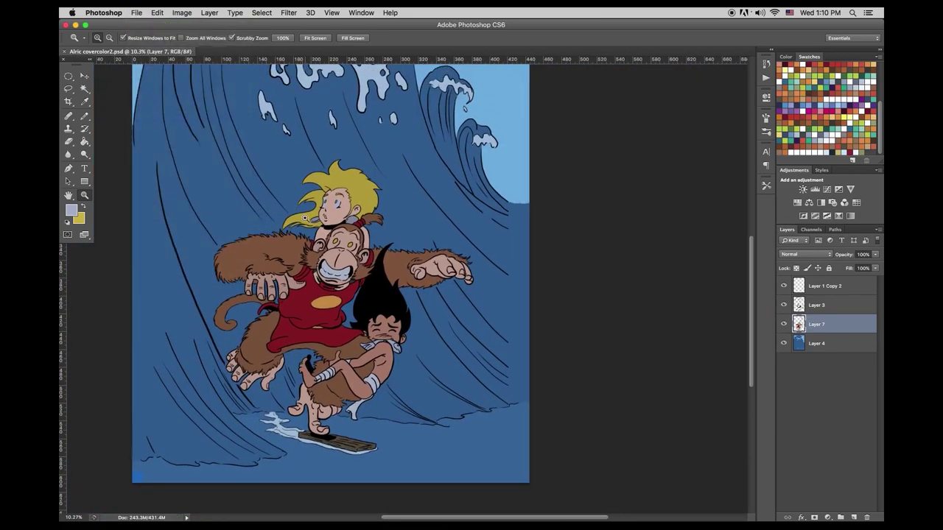
scroll(294, 217, "down", 3)
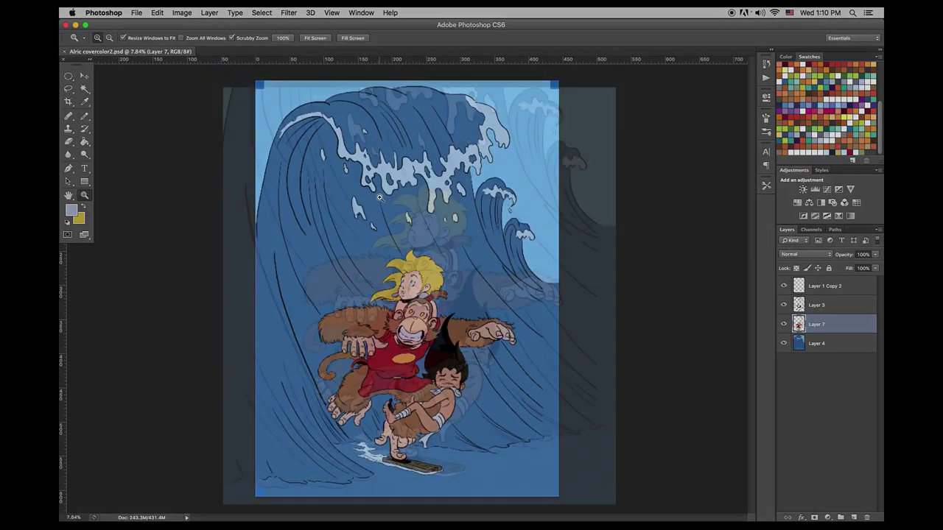